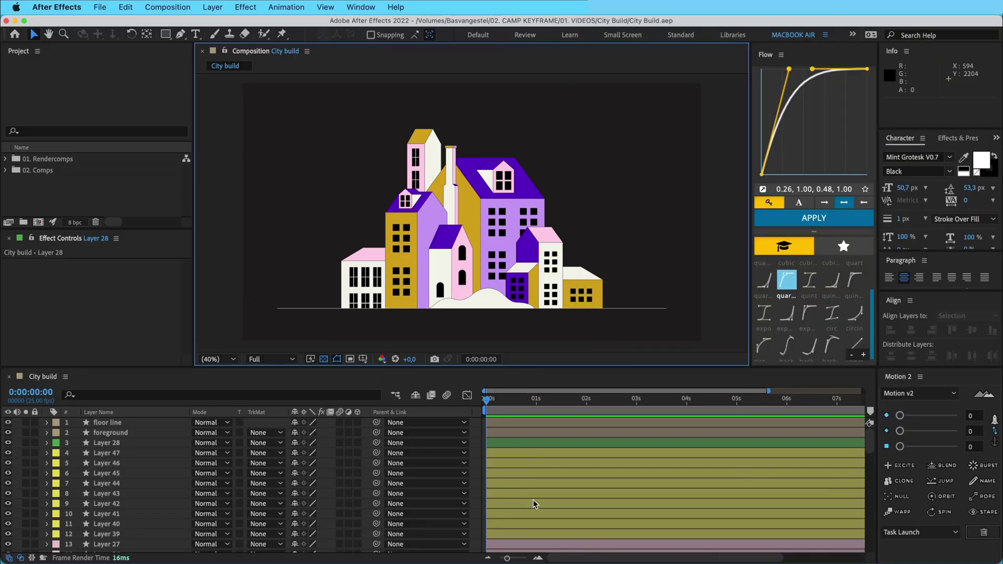
Step: Unlock and select the bg layer at the end of the layer stack to inspect it, and lock it again
scroll(524, 485, down, 15)
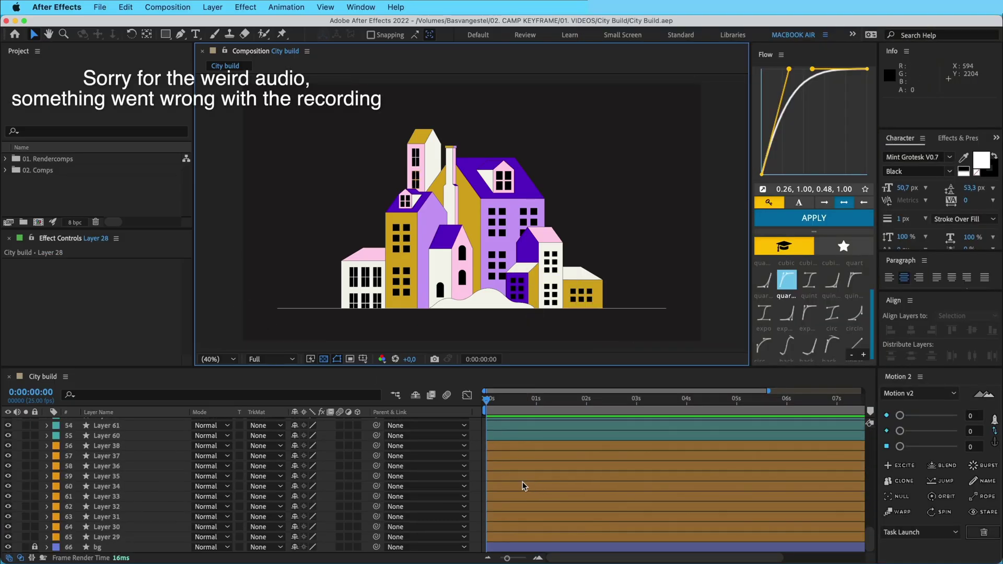
click(35, 547)
click(115, 547)
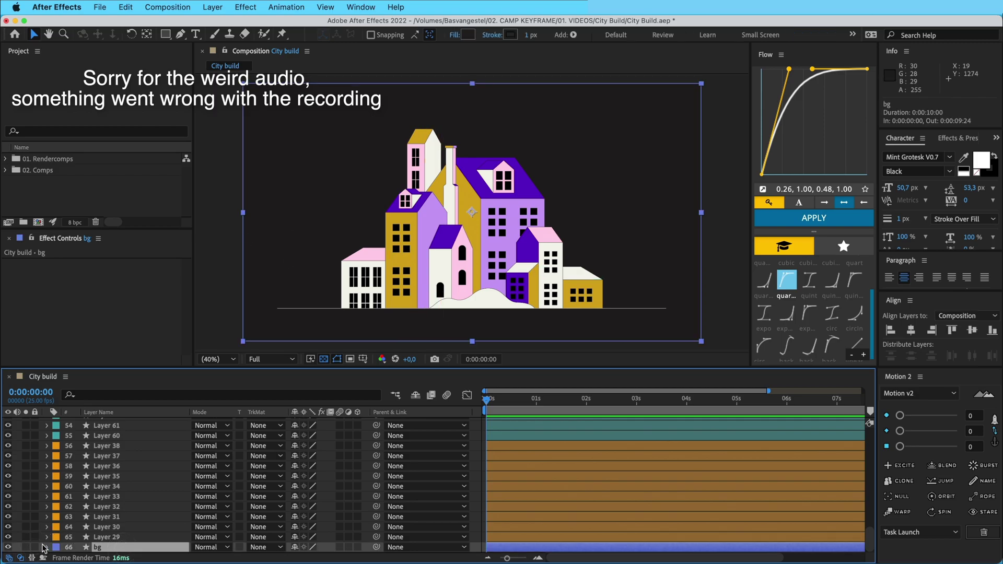
click(35, 547)
click(105, 537)
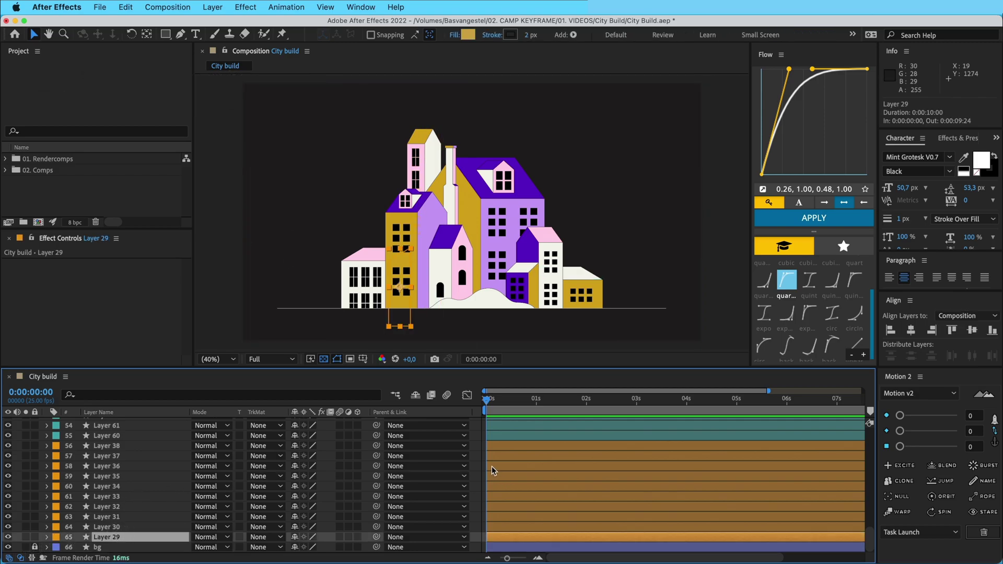
Step: Examine the colour-labelled layer groups, selecting the orange Layers 29–38 and the teal Layers 60–63 in turn
key(grave)
scroll(545, 346, up, 10)
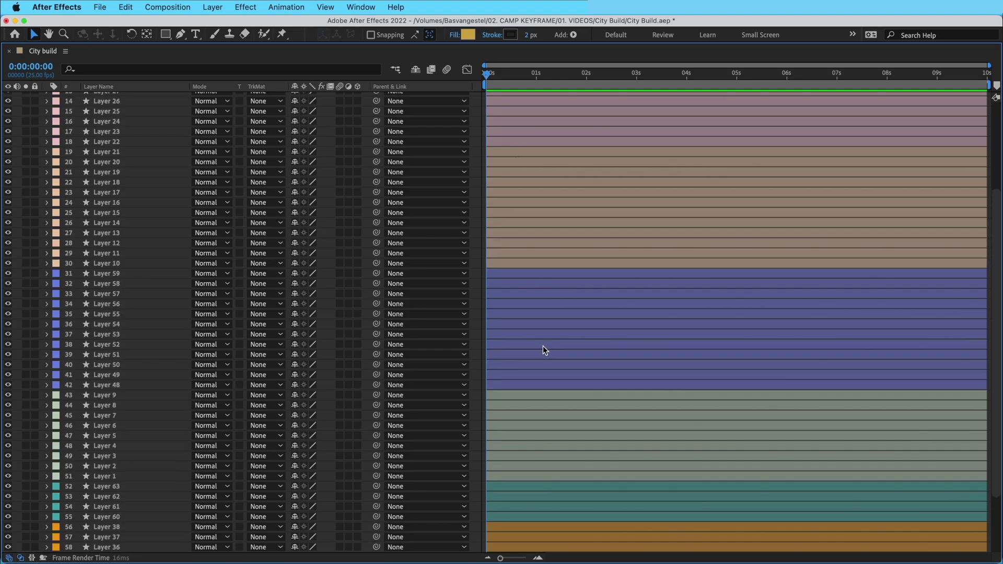
key(grave)
scroll(330, 464, down, 15)
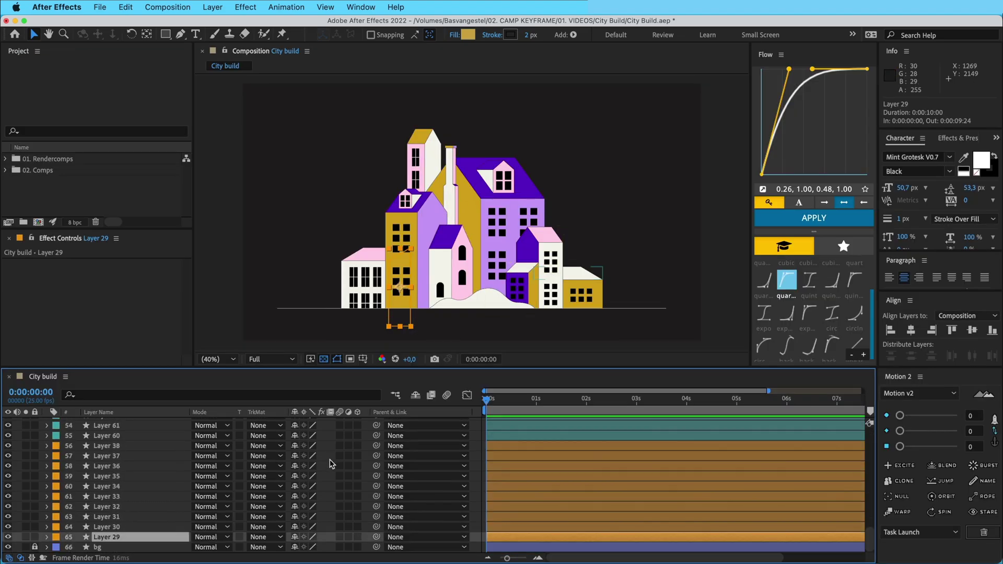
shift+click(119, 448)
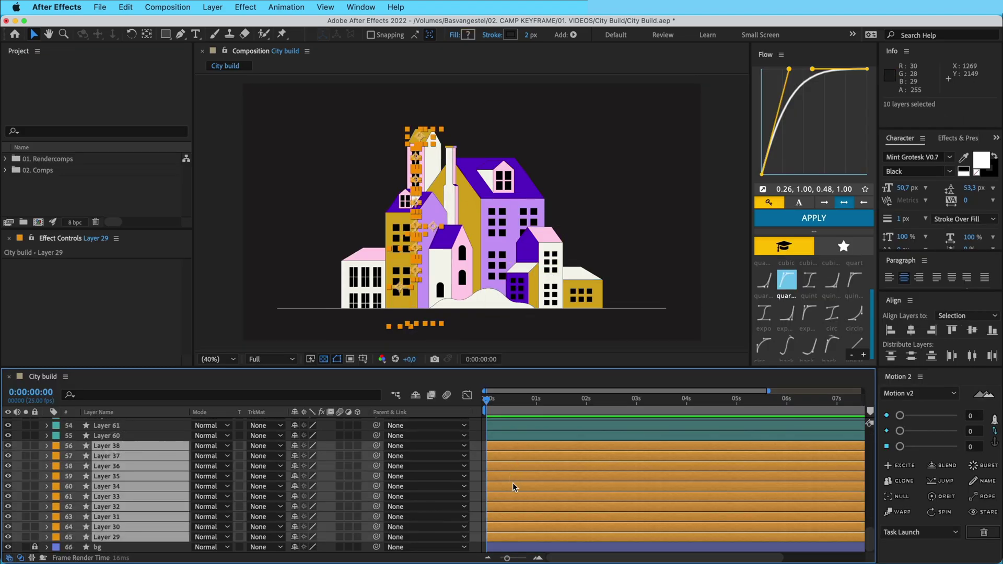
key(F2)
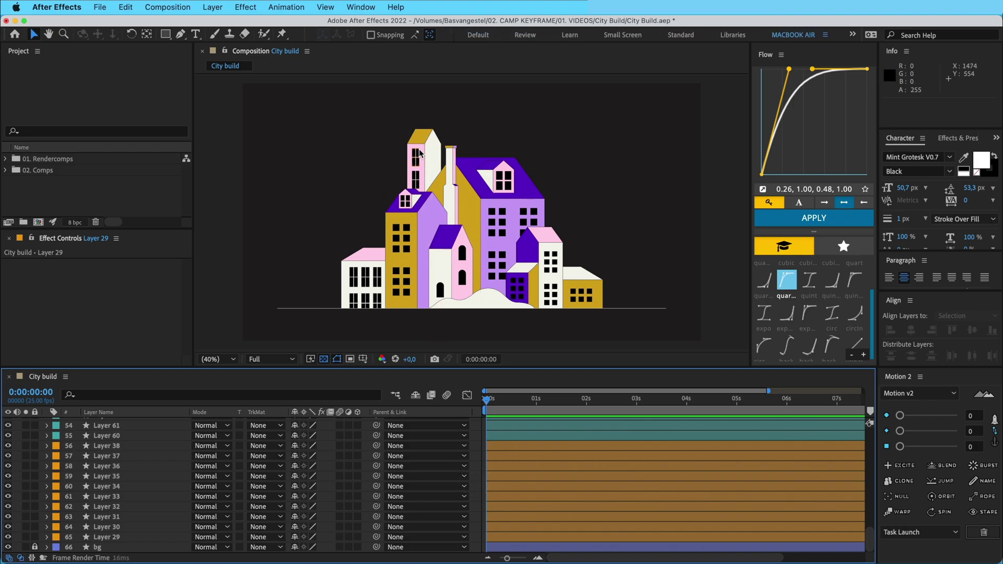
click(567, 438)
scroll(566, 439, up, 3)
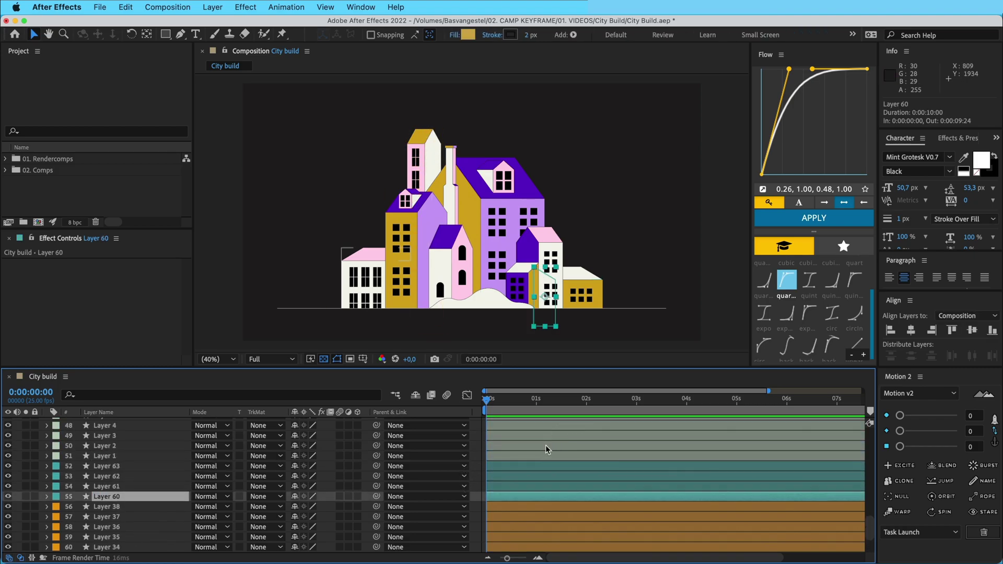
shift+click(537, 465)
key(F2)
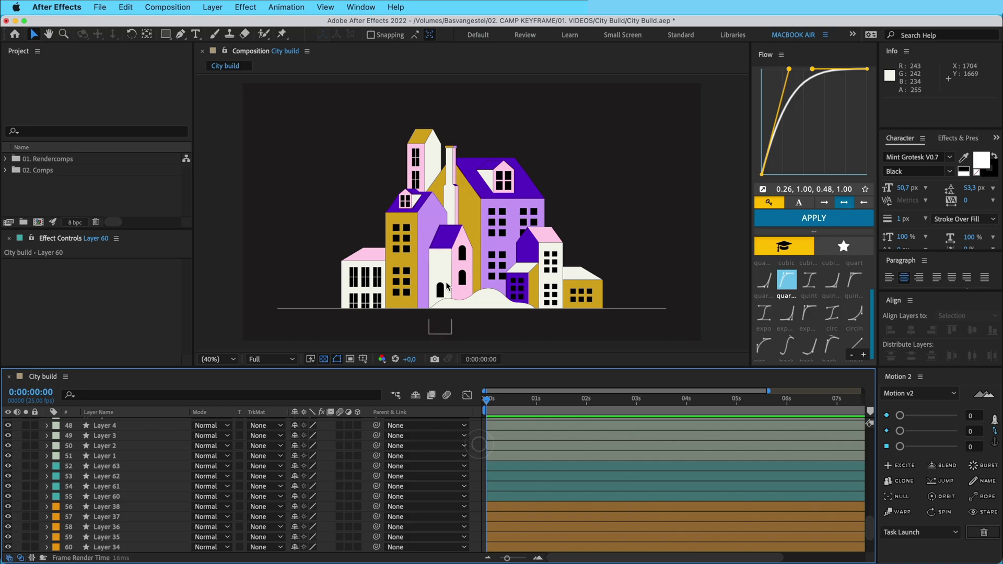
Step: Examine the small square windows on the tall ochre house up close by selecting their layer
scroll(441, 261, up, 2)
drag(404, 239, 534, 179)
scroll(534, 180, up, 2)
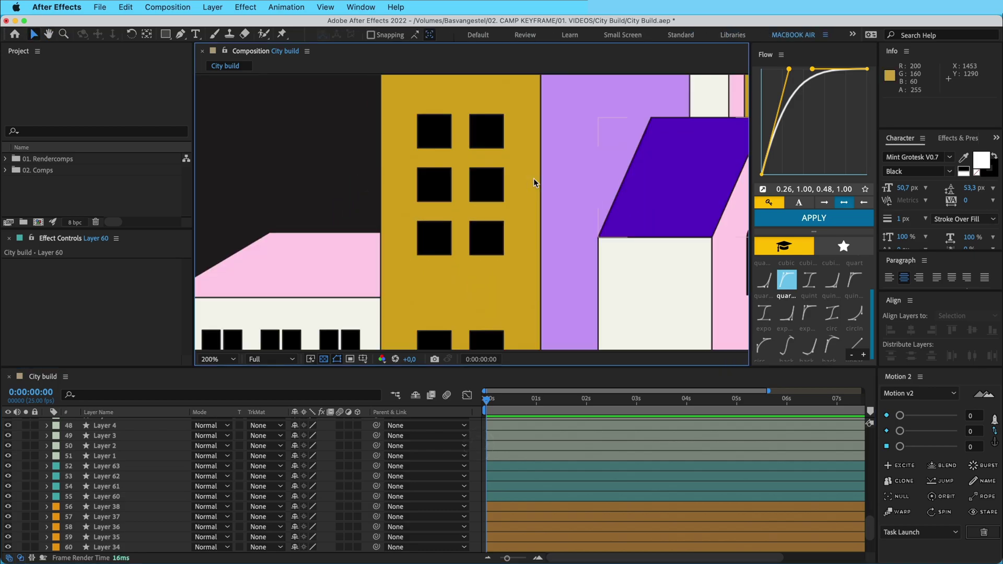
drag(447, 188, 450, 215)
click(437, 158)
scroll(438, 198, left, 5)
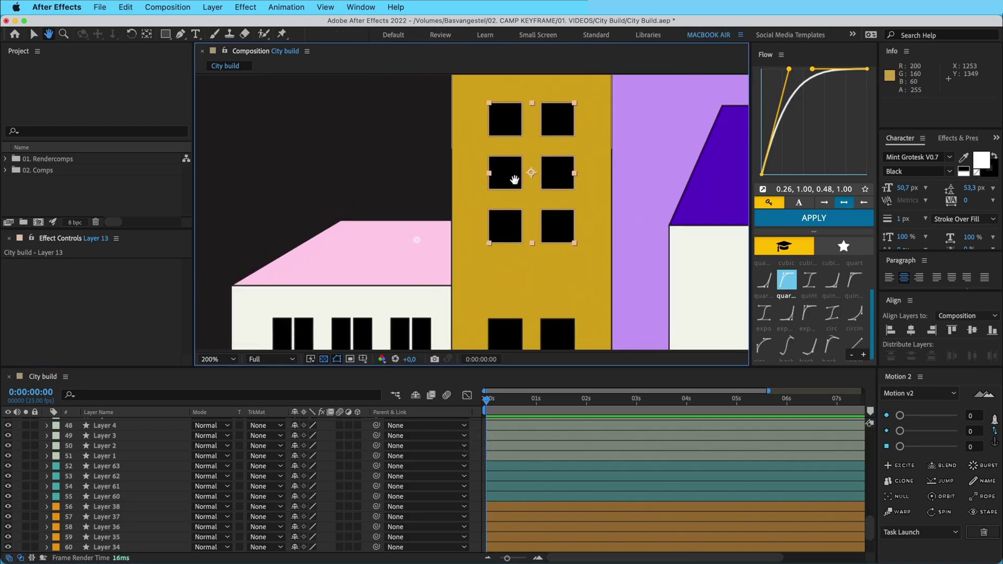
click(484, 262)
Step: Try moving the upper windows of the white house one by one, and undo the moves
drag(445, 227, 414, 222)
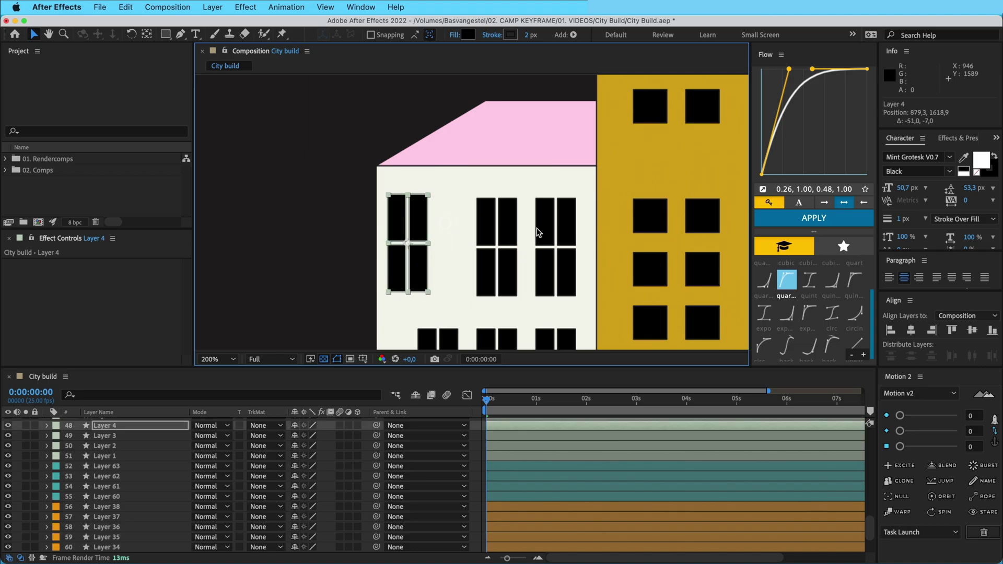
drag(512, 228, 489, 225)
key(super+z)
drag(552, 230, 435, 193)
key(super+z)
key(super+z)
click(479, 442)
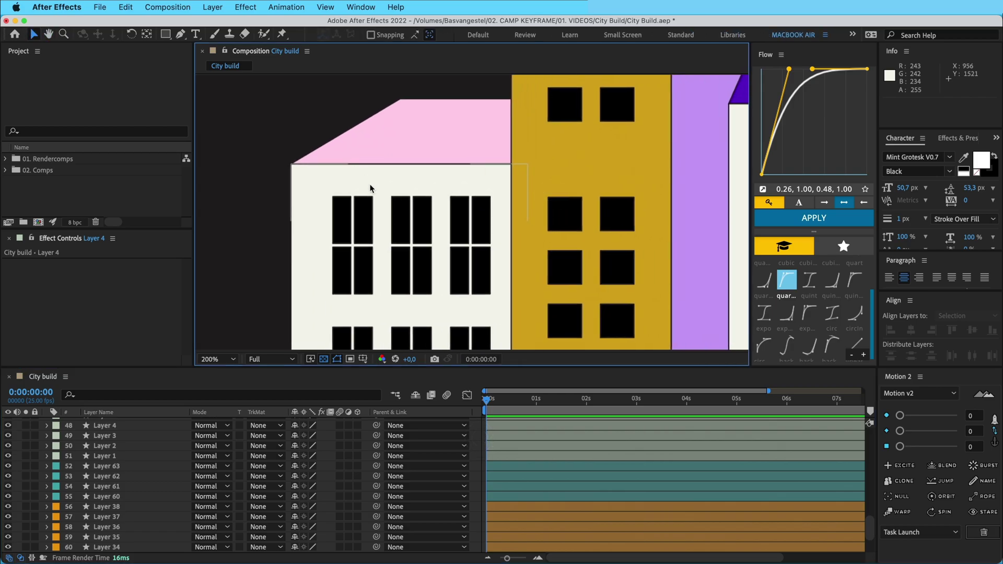
Step: Inspect the window shape layer nearest the white house's outer wall, and return to the whole city view
click(345, 218)
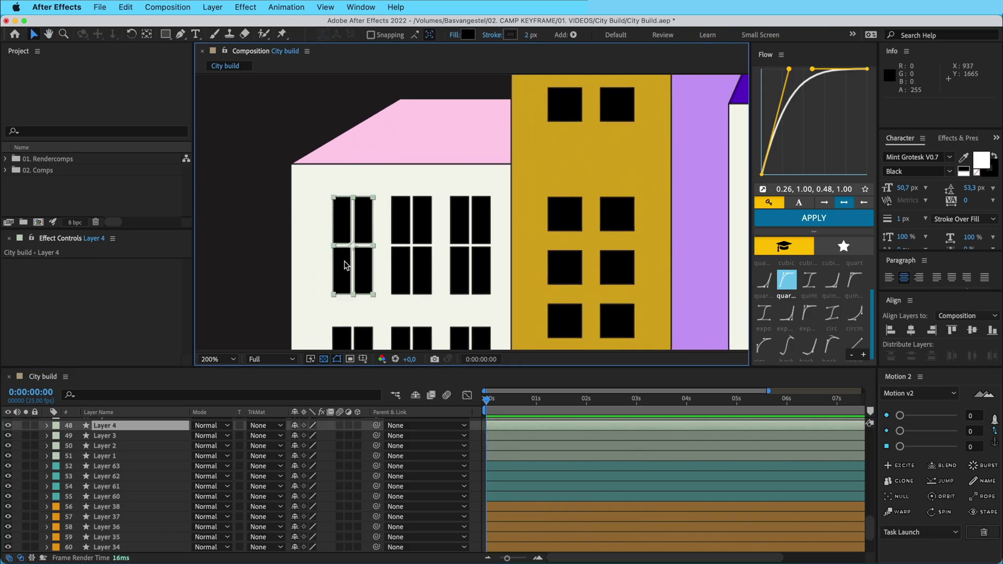
click(476, 445)
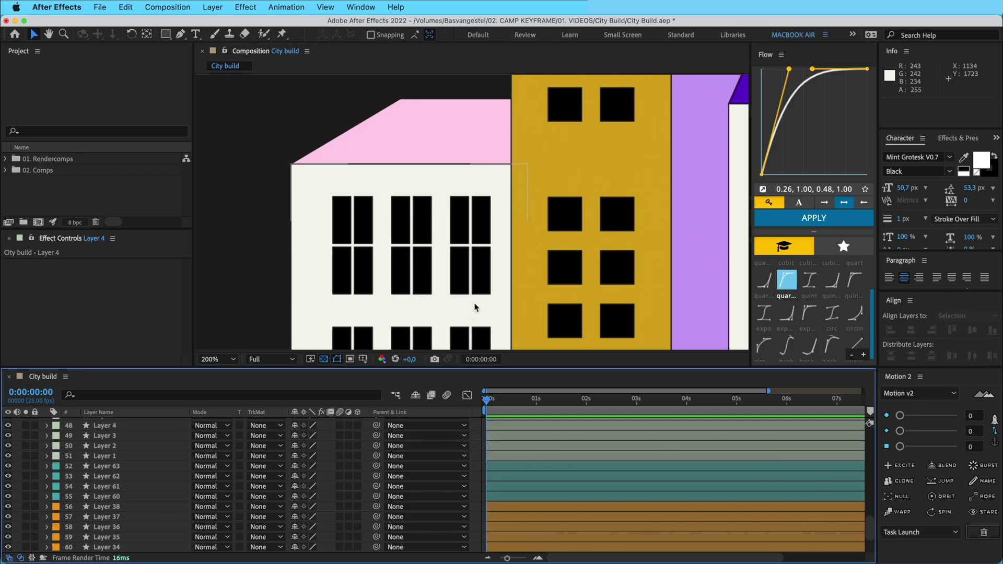
scroll(475, 307, down, 4)
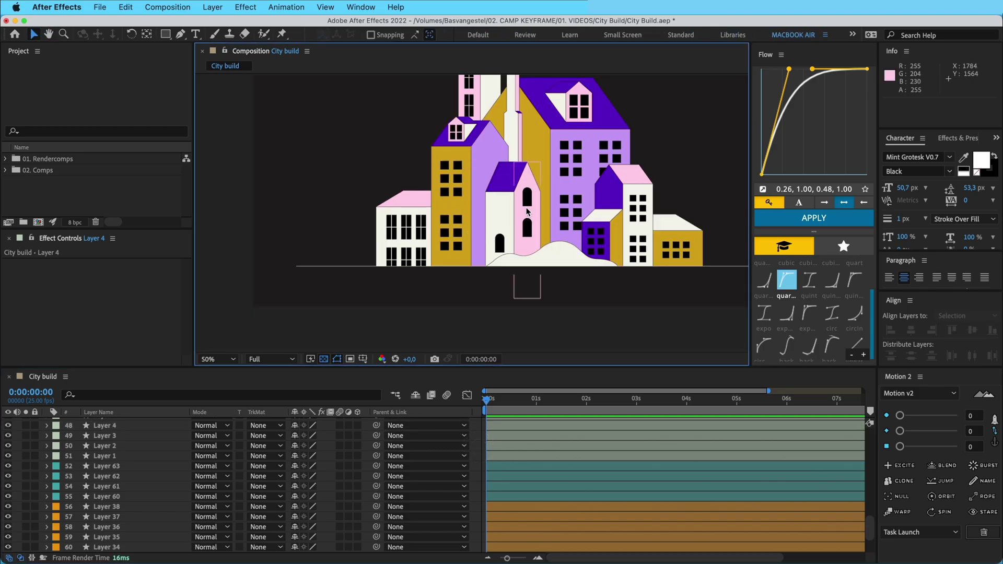
scroll(526, 212, up, 3)
Step: Try shifting the foreground layer that covers the area below the floor line, and undo the change
scroll(136, 497, up, 15)
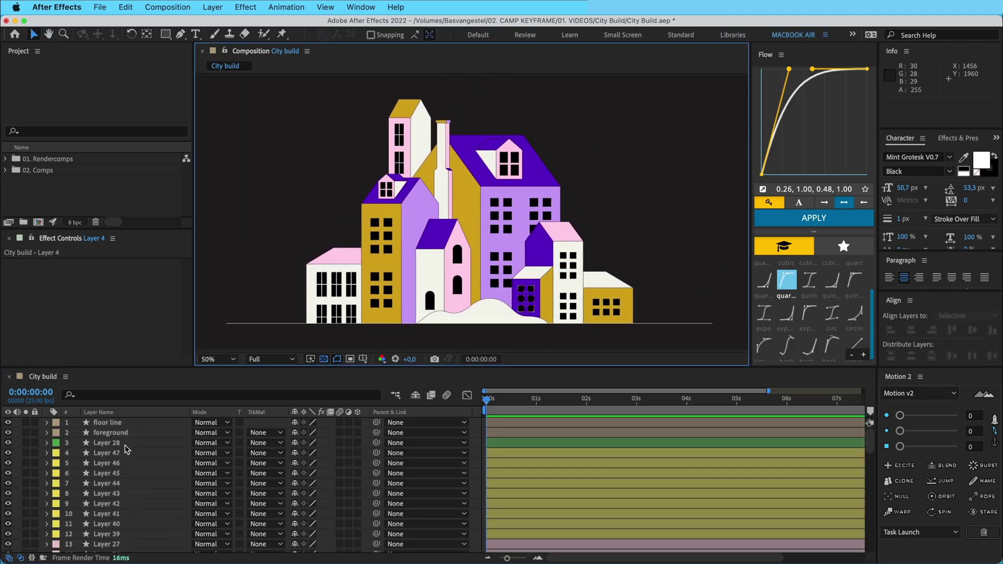
click(124, 432)
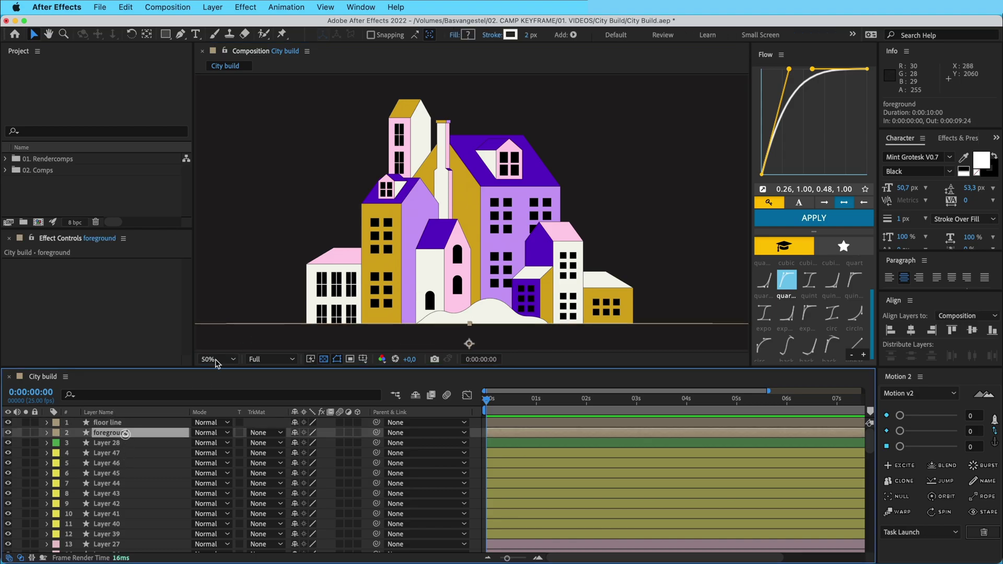
drag(259, 317, 286, 267)
drag(294, 306, 304, 344)
key(super+z)
drag(425, 265, 371, 304)
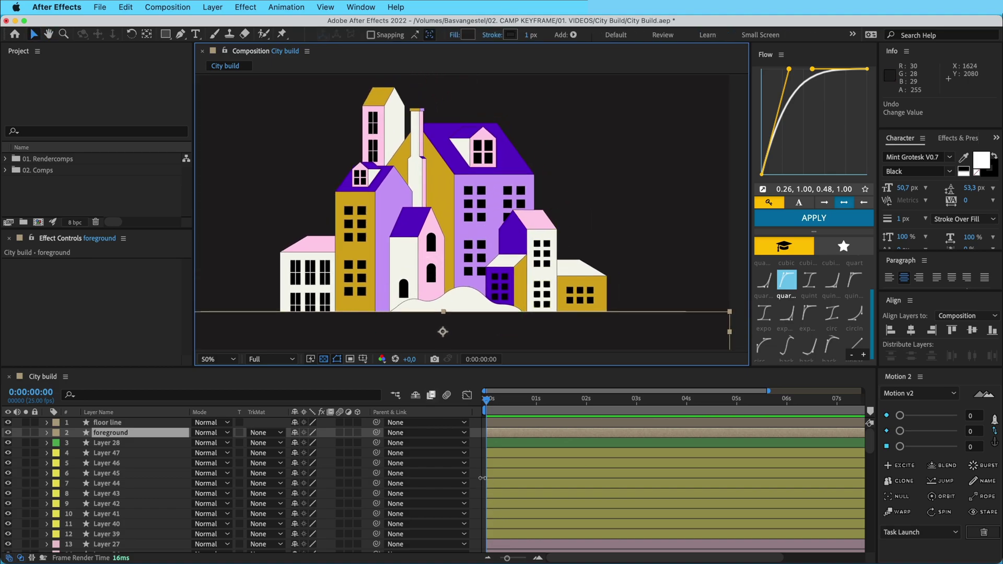
Step: Lock the foreground layer
click(478, 454)
drag(428, 272, 455, 257)
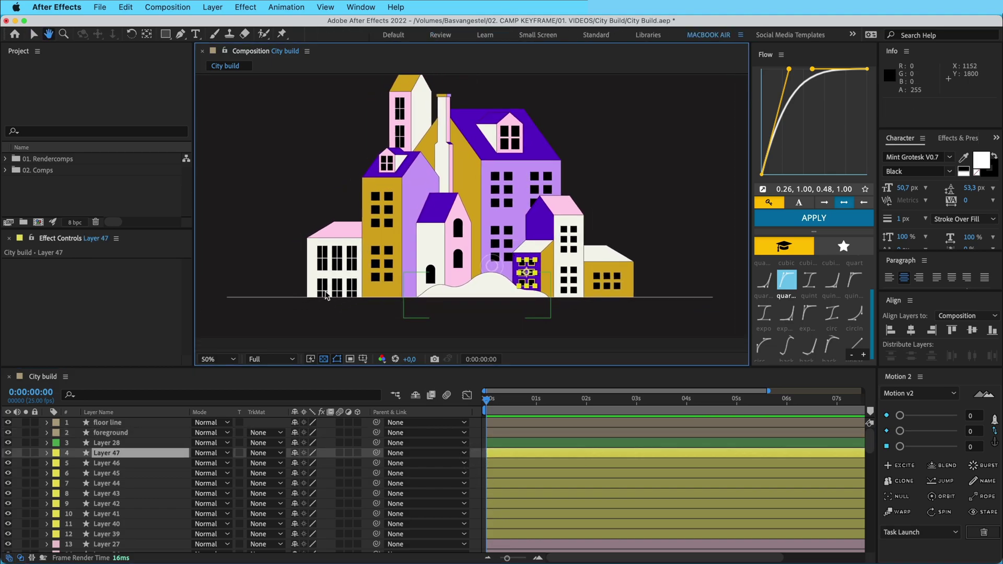
click(247, 298)
click(102, 432)
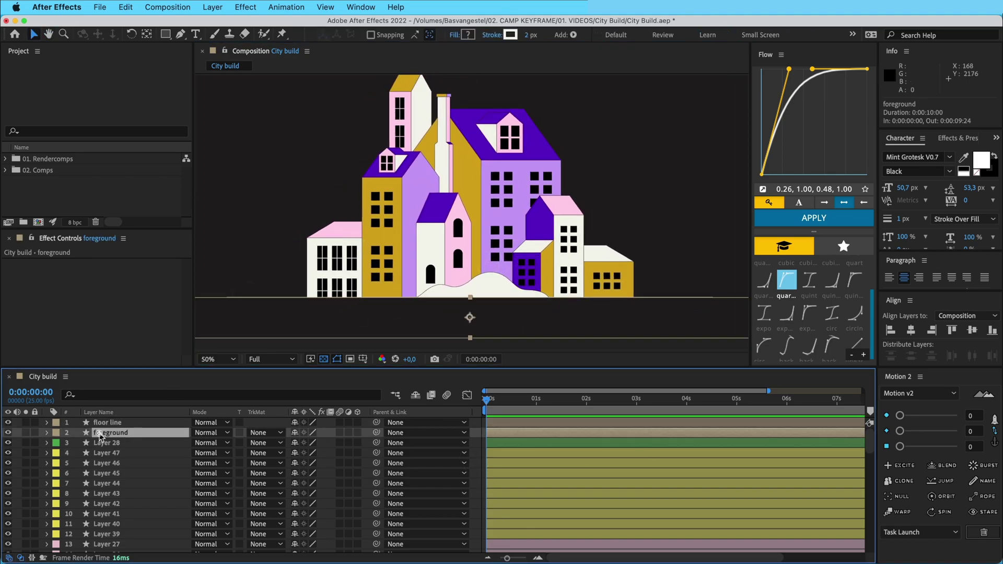
click(35, 433)
Step: Add Trim Paths to the floor line shape layer and expand its properties
click(105, 423)
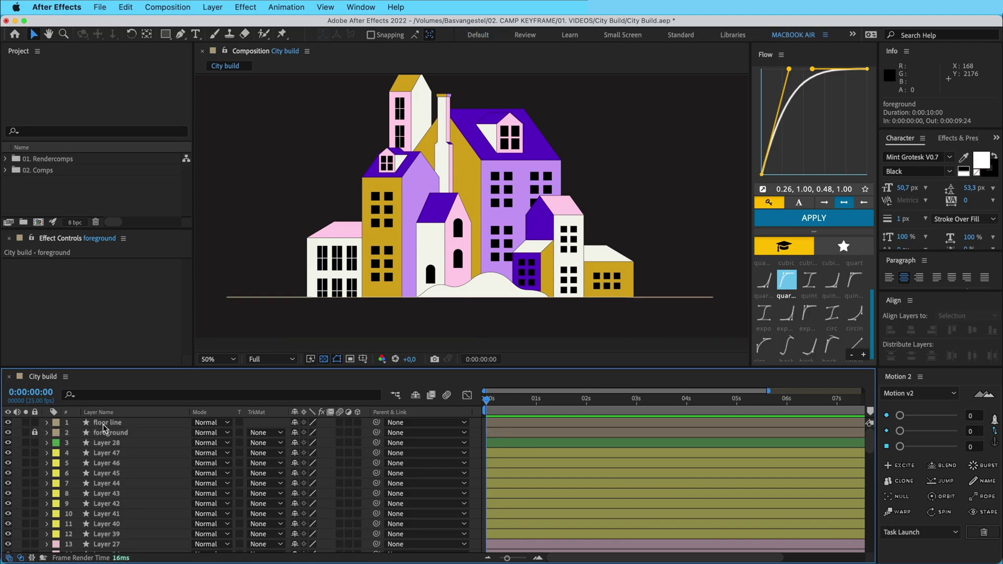
click(47, 423)
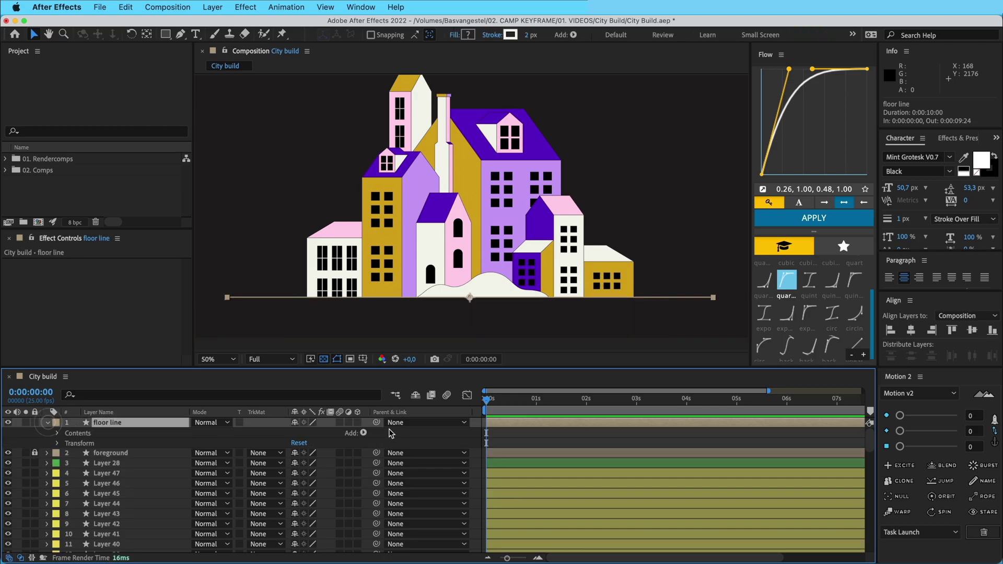
click(359, 434)
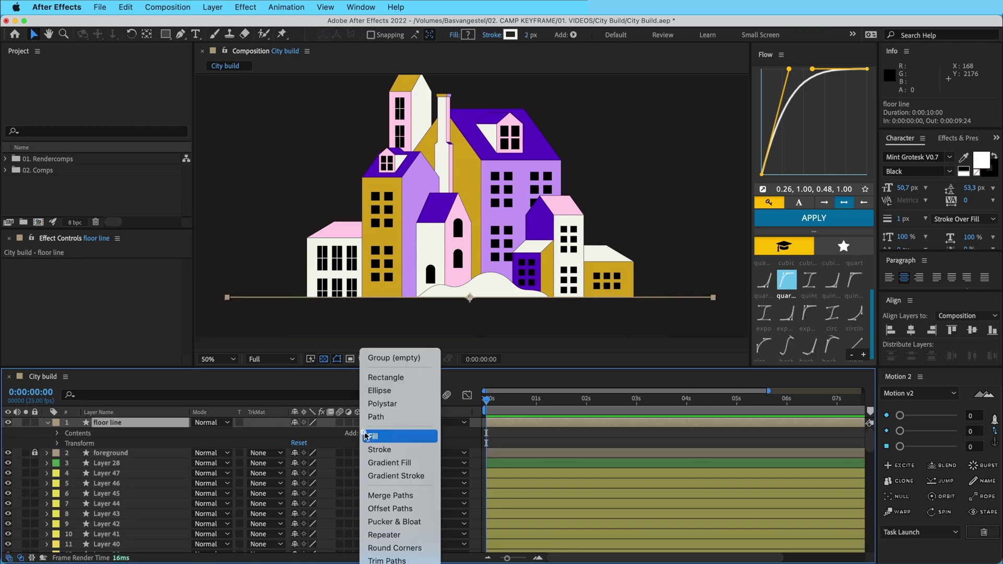
click(399, 560)
click(68, 453)
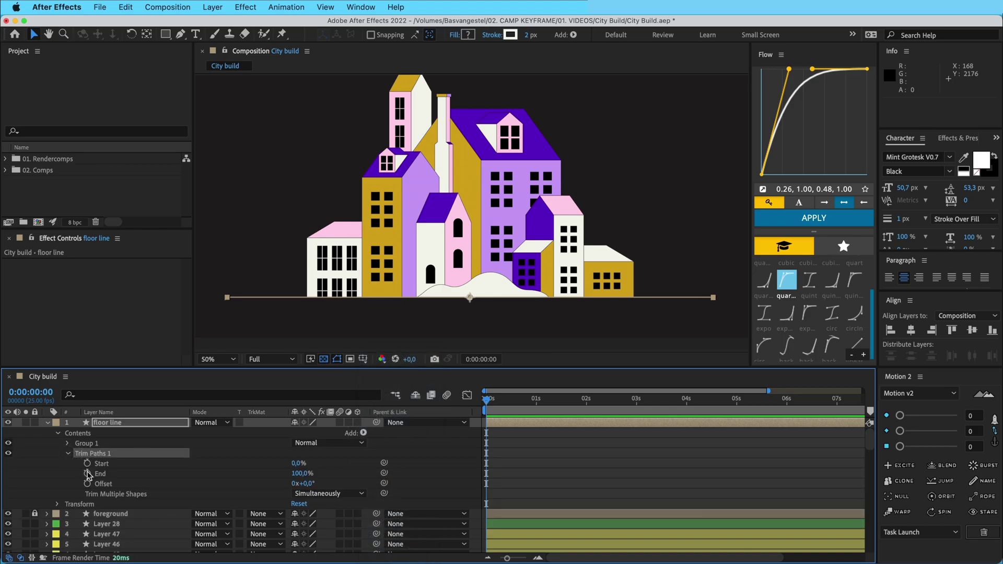
Step: Set Trim Paths keyframes on the floor line at 1 second with Start at 0% and End at 100%
click(536, 558)
click(587, 402)
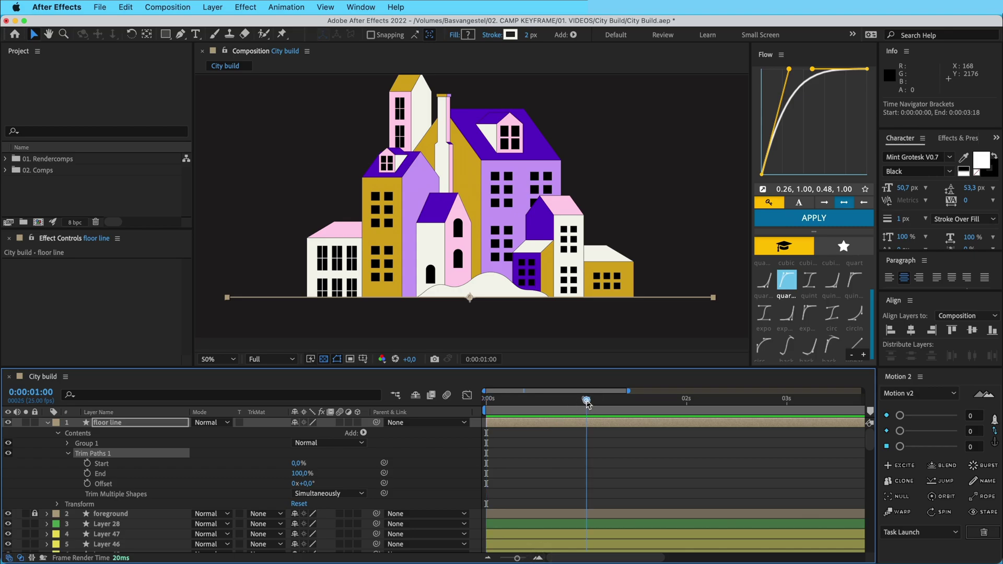
click(87, 463)
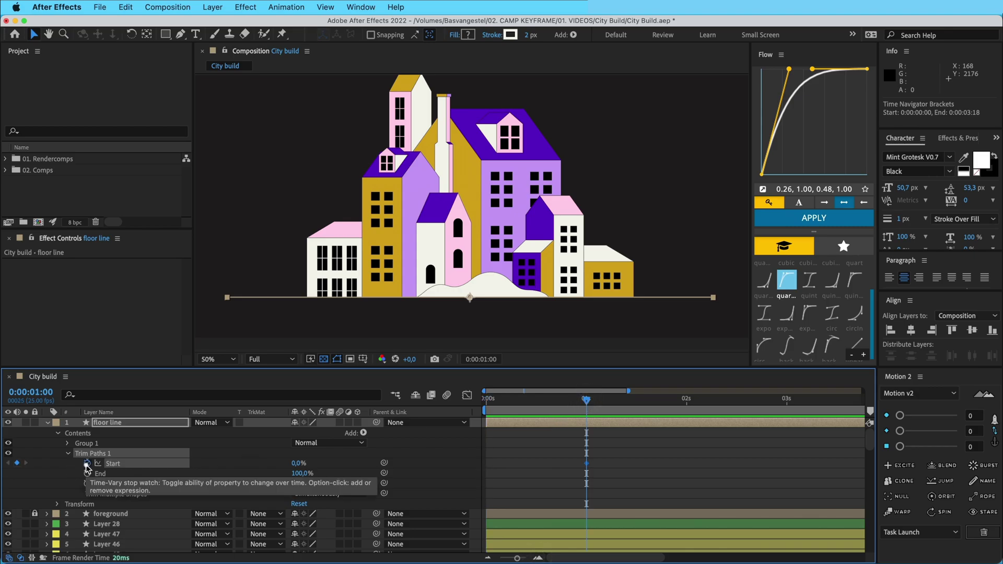
click(87, 473)
Step: Keyframe the floor line's Trim Paths Start and End both at 50% at 0:00:00:03
drag(579, 402, 498, 405)
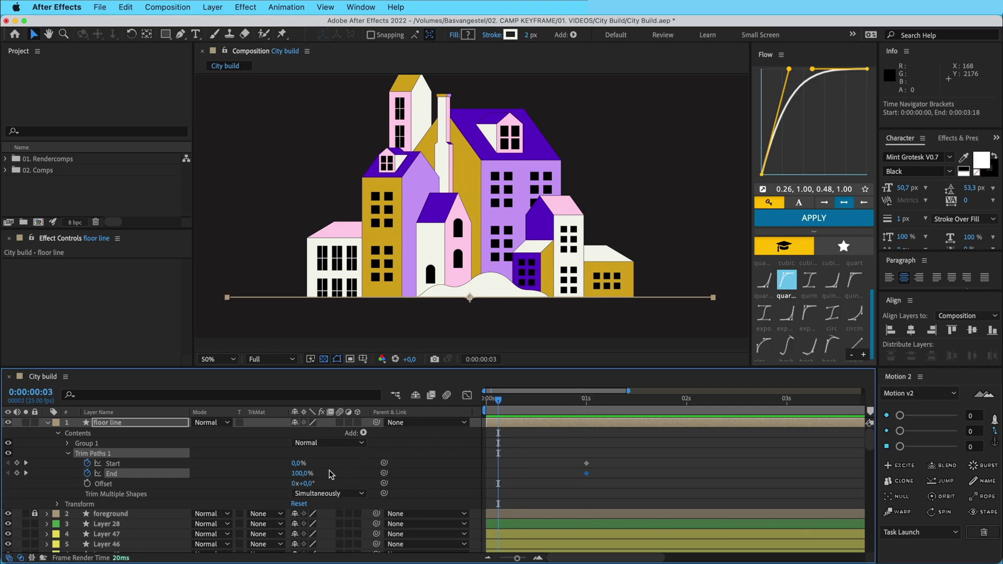
click(301, 473)
text(50)
key(Return)
click(583, 457)
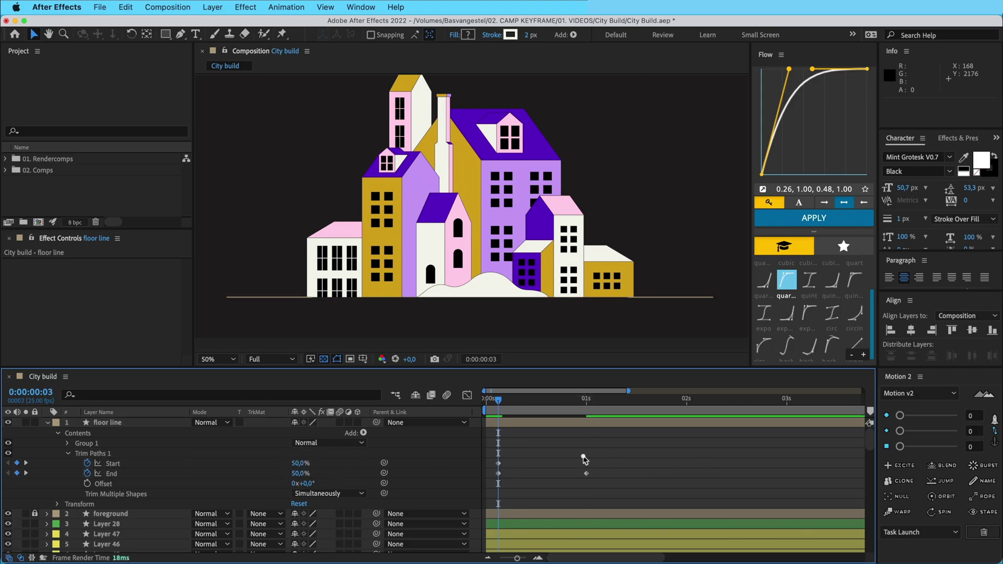
Step: Solo the floor line, foreground and bg layers, and preview the line's opening animation
click(8, 422)
click(8, 423)
click(25, 514)
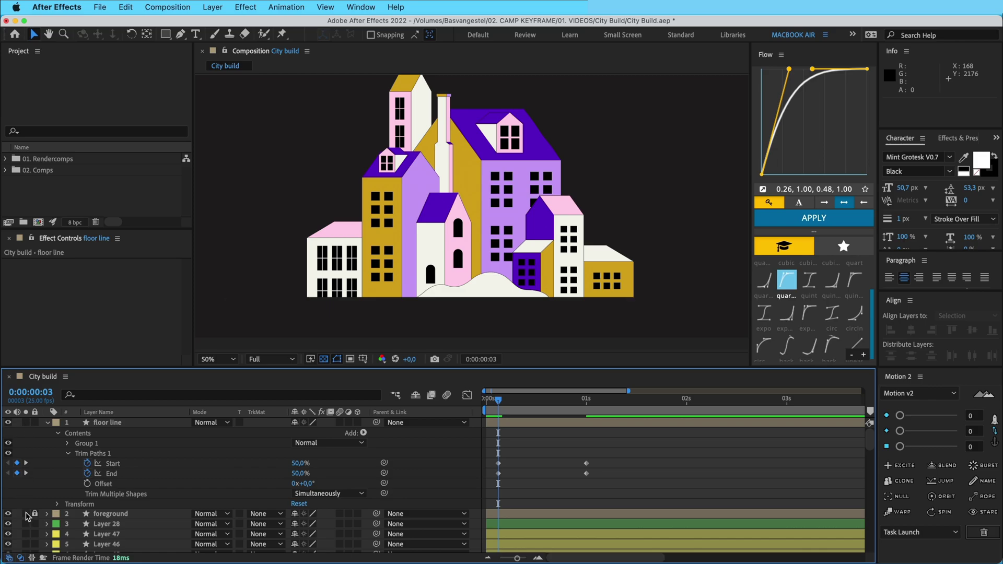
scroll(29, 470, down, 15)
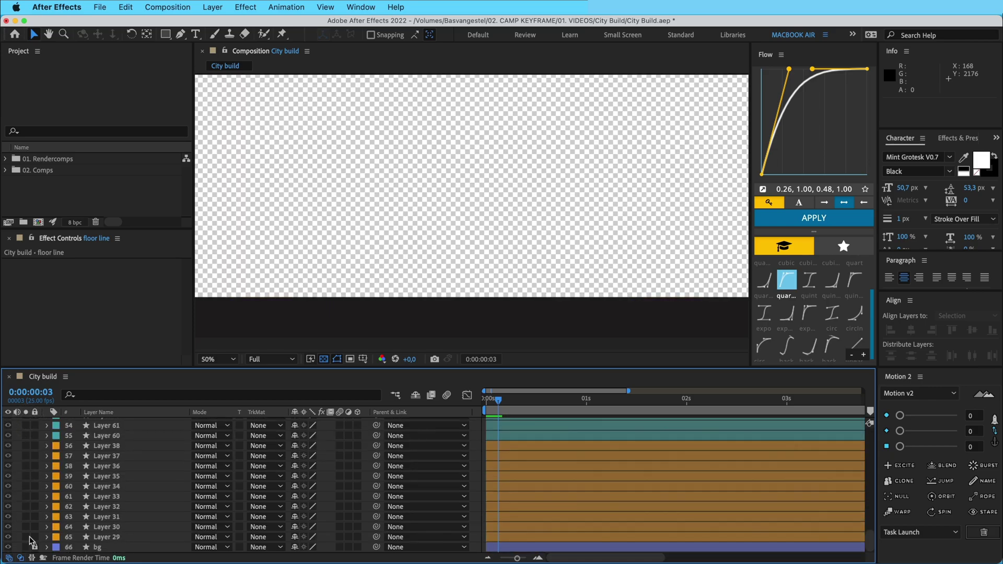
click(26, 547)
scroll(532, 457, up, 15)
key(space)
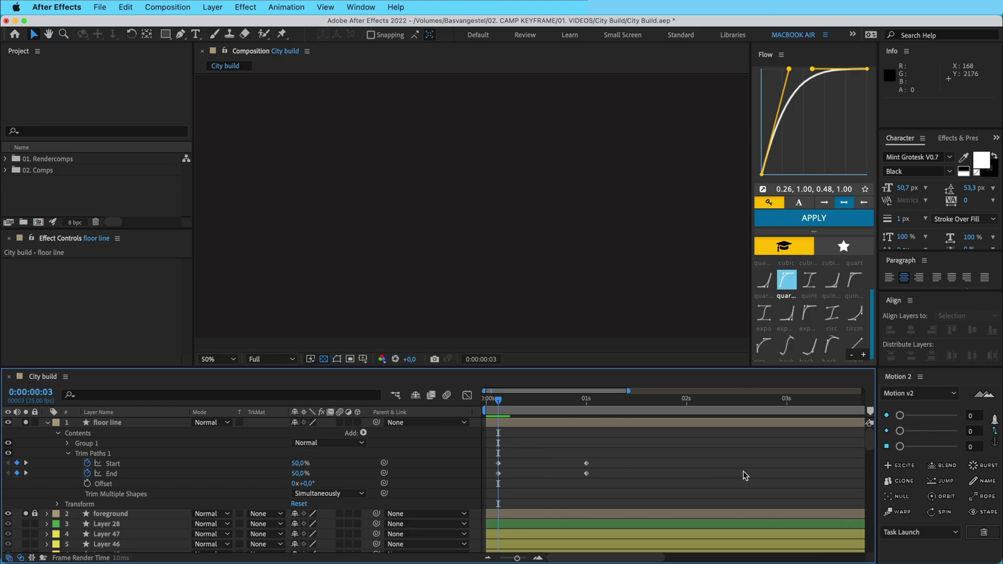
key(space)
Step: Apply Flow's expo ease curve (0.90, 0.00, 0.10, 1.00) to all Start and End keyframes of the floor line, and preview the motion
drag(560, 401, 582, 404)
drag(615, 465, 487, 451)
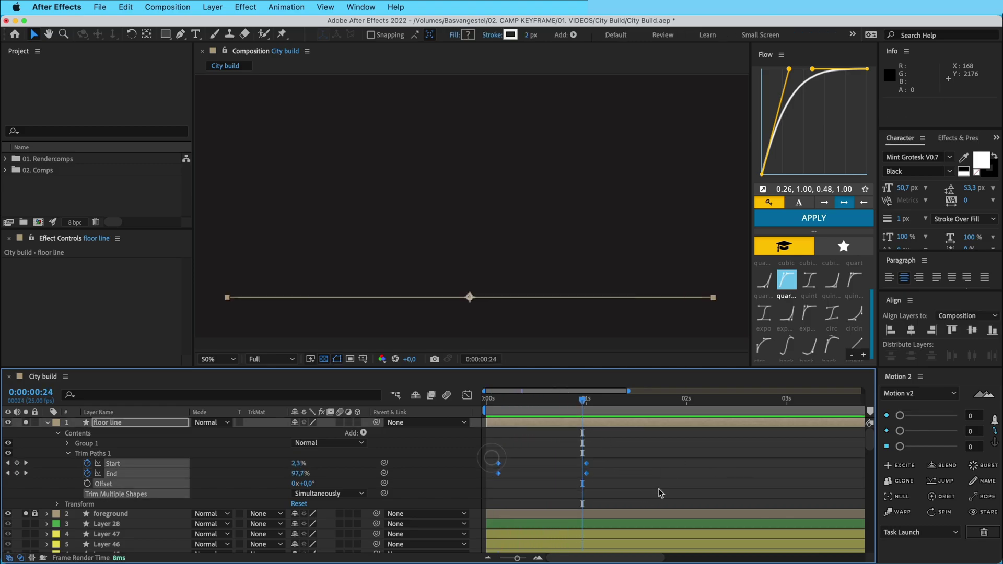
click(765, 314)
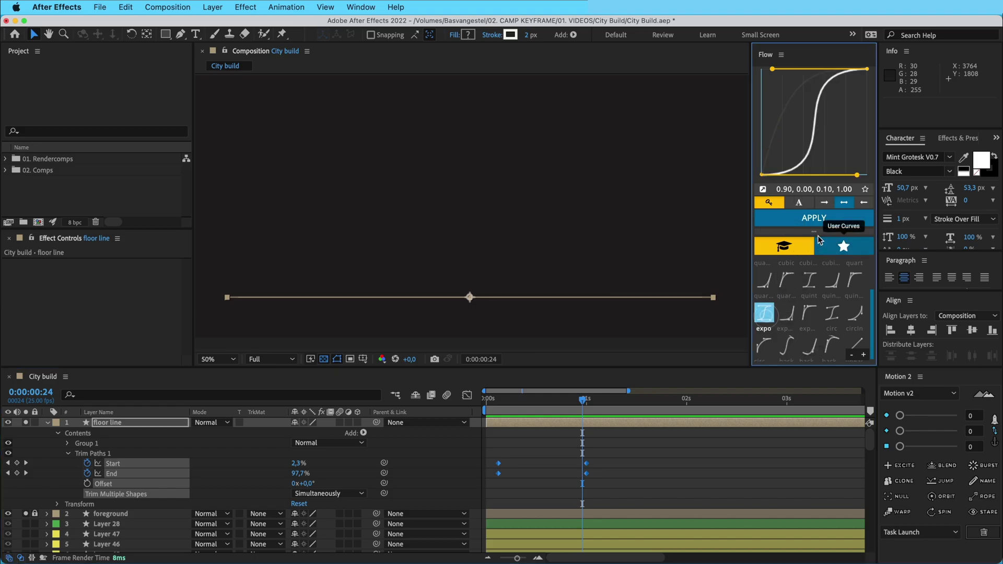
click(813, 218)
click(538, 453)
key(space)
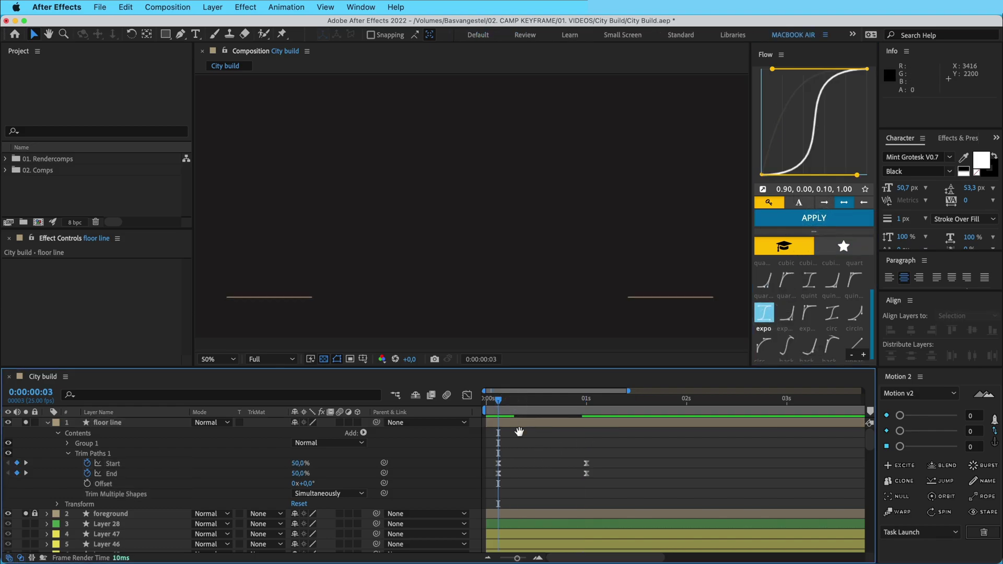
Step: Trim the floor line layer's start to 0:00:00:03, preview it, and lock the layer
key(space)
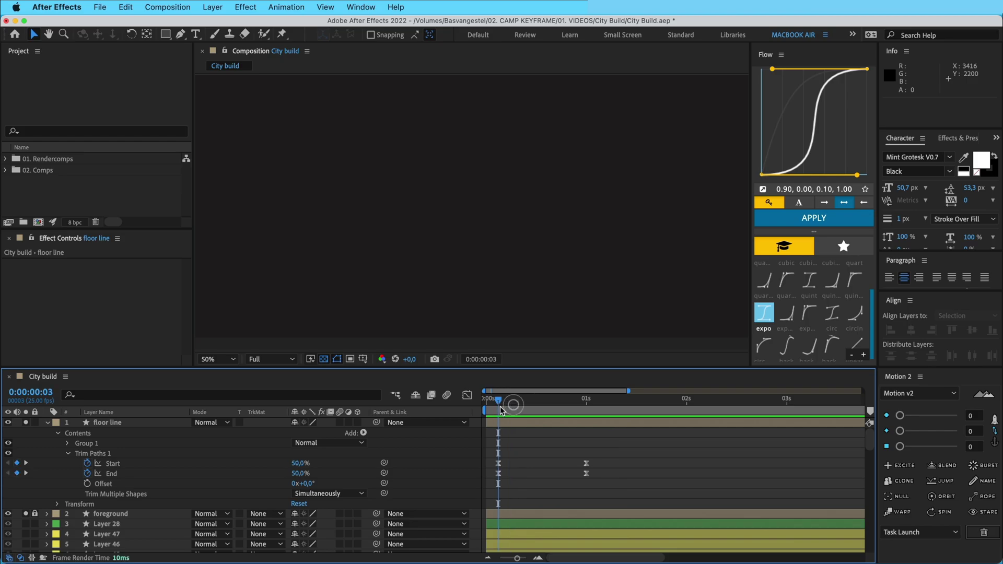
key(space)
drag(485, 422, 499, 422)
click(499, 401)
click(536, 455)
key(space)
key(space)
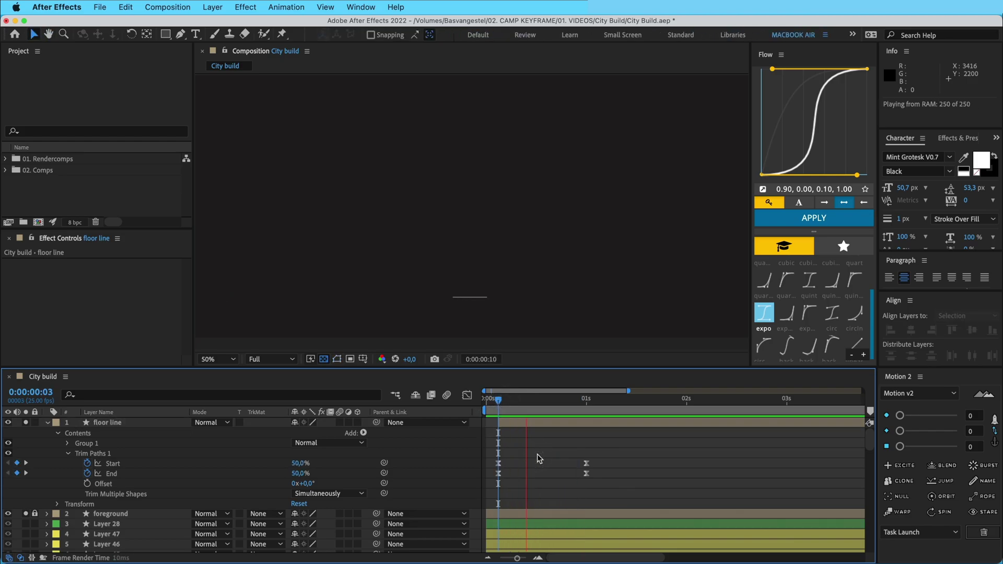
key(space)
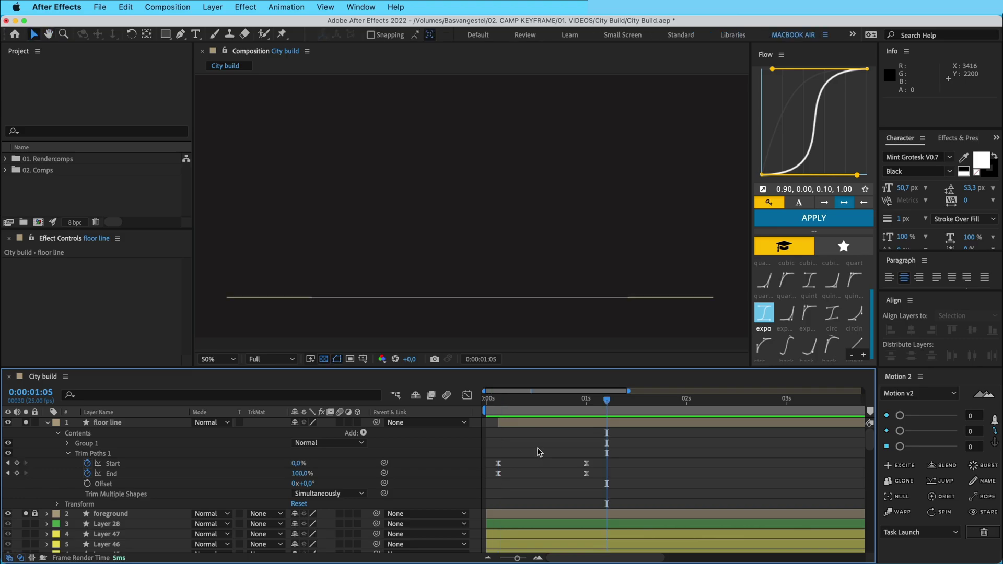
click(48, 423)
click(35, 422)
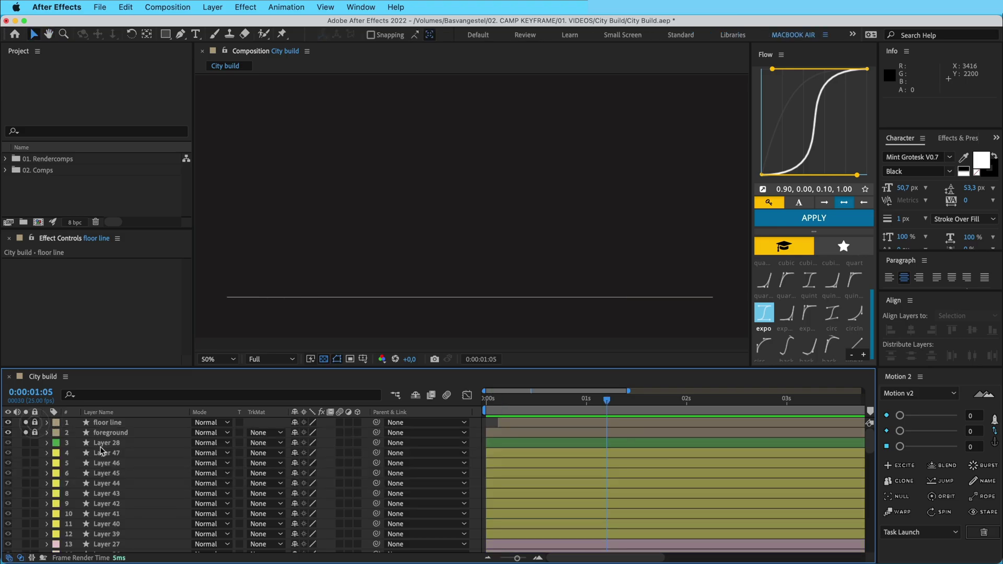
Step: Solo the orange-labelled tower layers, Layer 38 through Layer 29, above the bg layer
scroll(131, 459, down, 15)
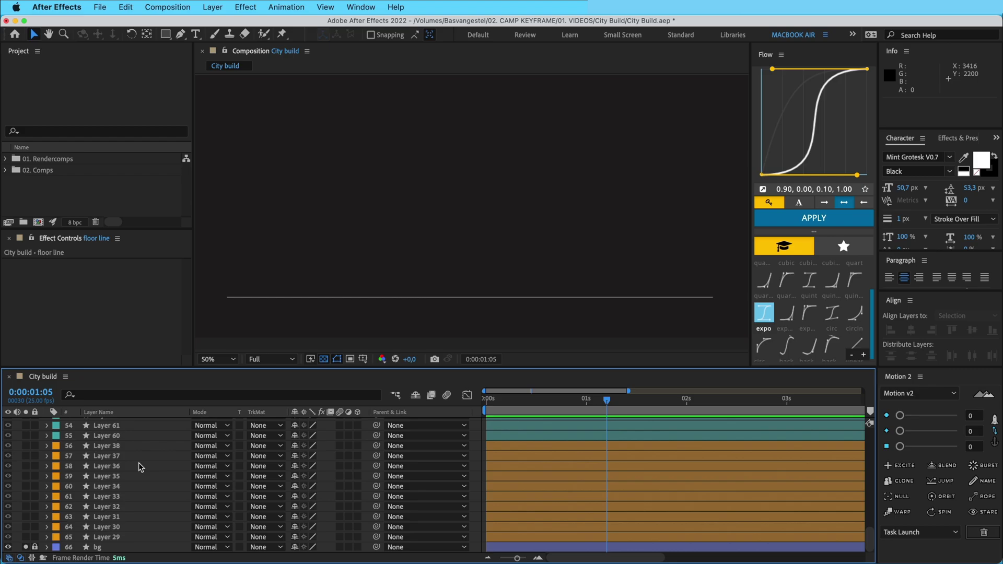
click(519, 446)
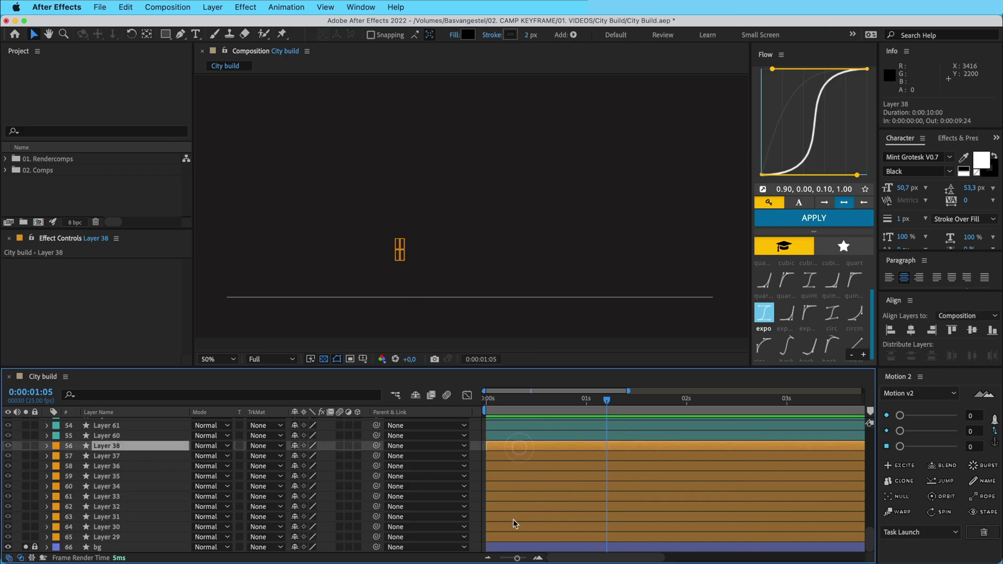
shift+click(513, 535)
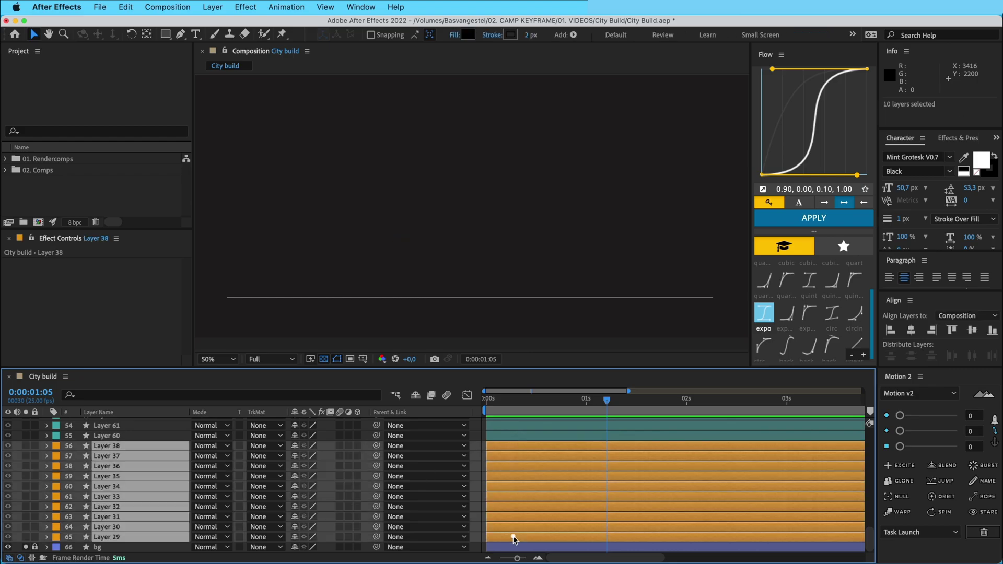
click(26, 447)
click(477, 454)
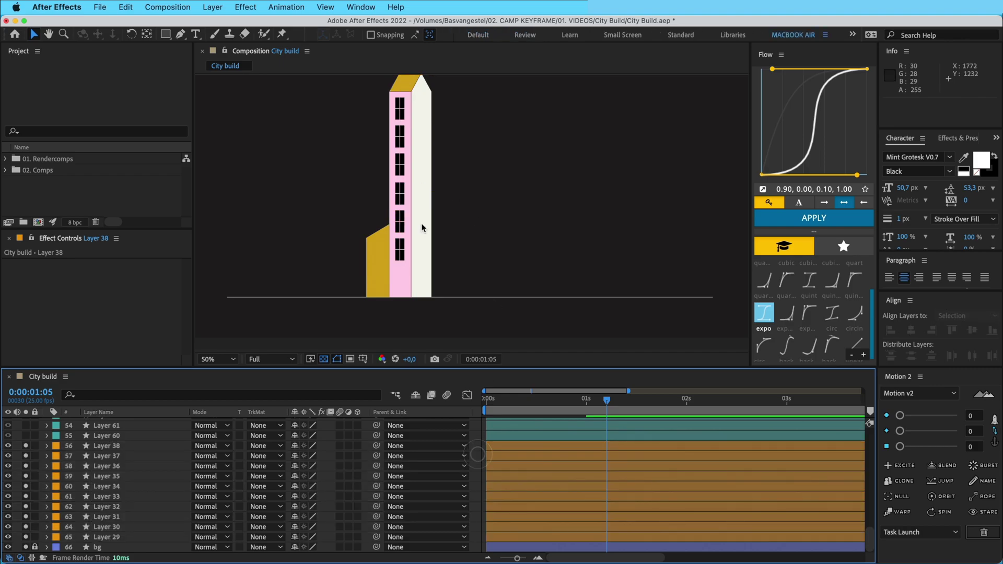
Step: Try soloing the teal-labelled house layers, Layer 60 to Layer 63, and remove their solo again
click(372, 264)
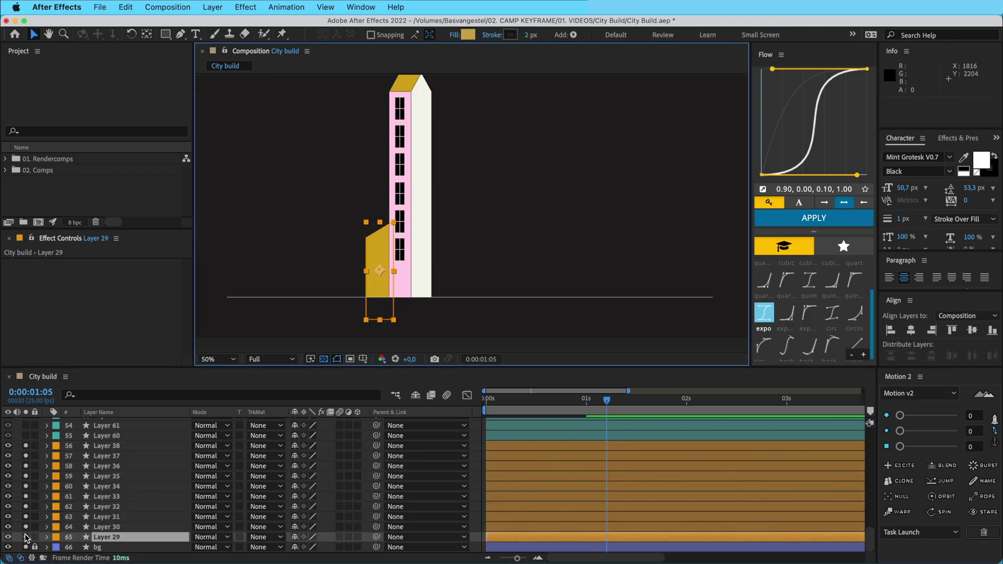
click(104, 438)
scroll(104, 444, up, 5)
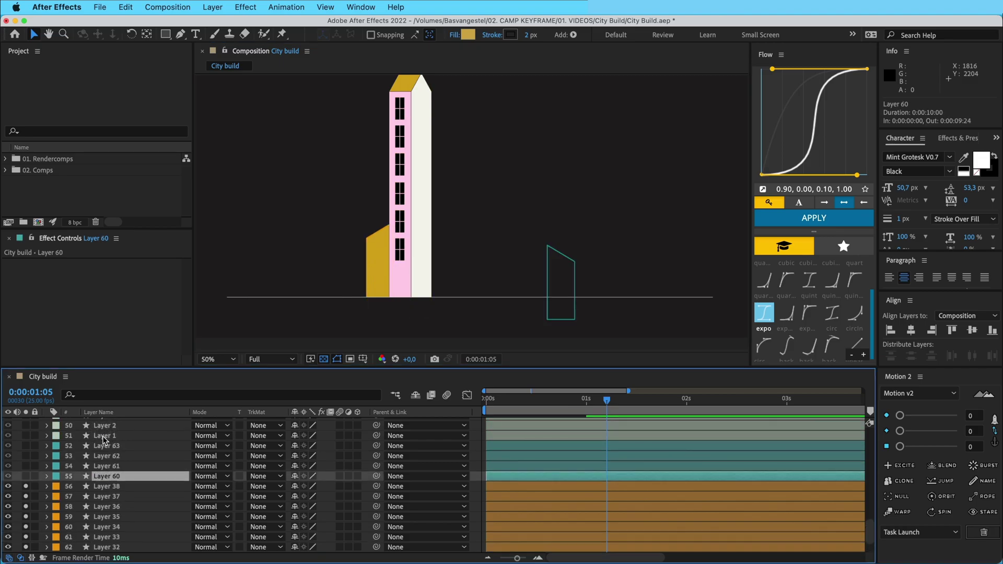
shift+click(107, 455)
click(26, 456)
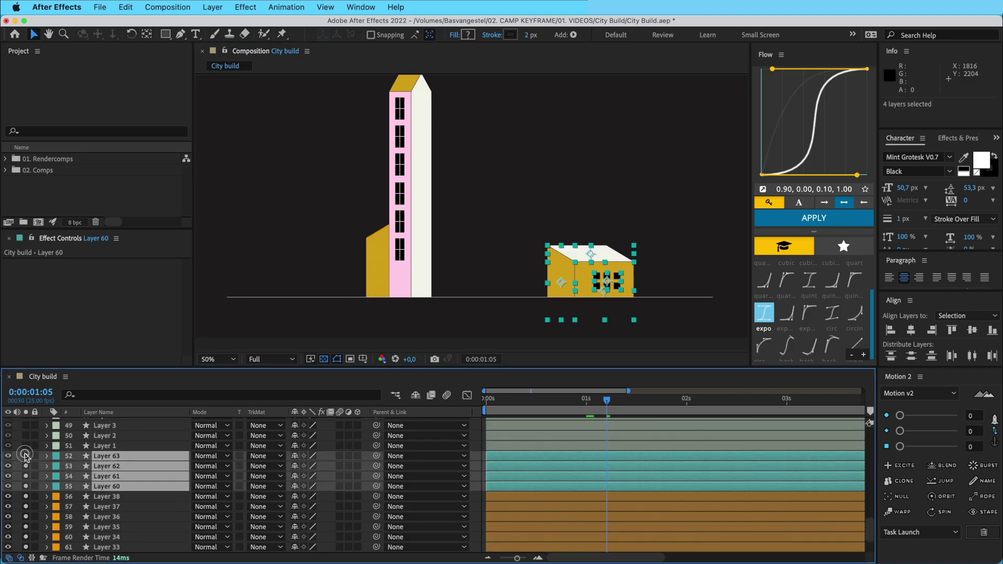
click(26, 456)
Step: Turn off solo for Layer 29, the low yellow side piece beside the tower, and clear the selection
scroll(136, 497, down, 5)
click(110, 538)
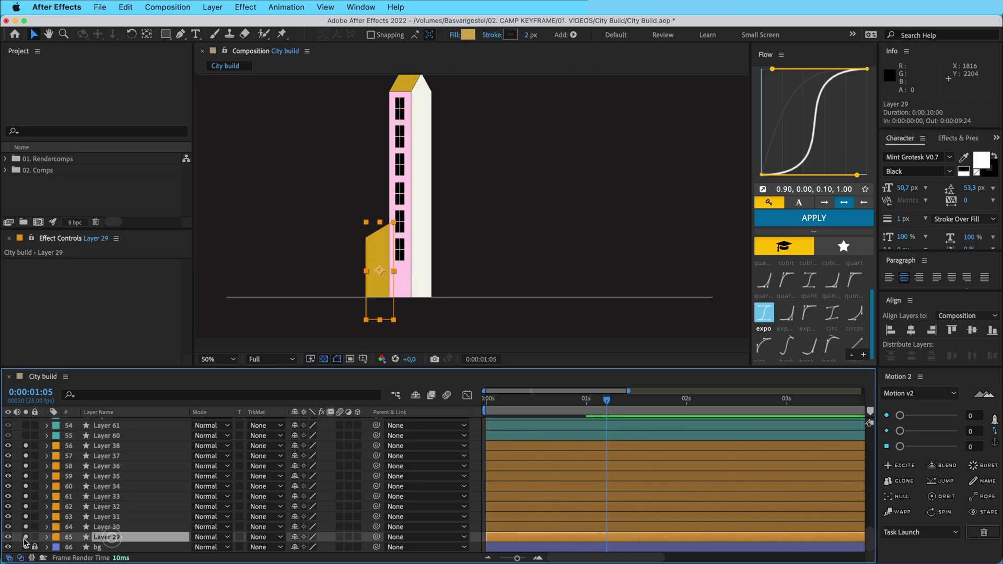
click(26, 537)
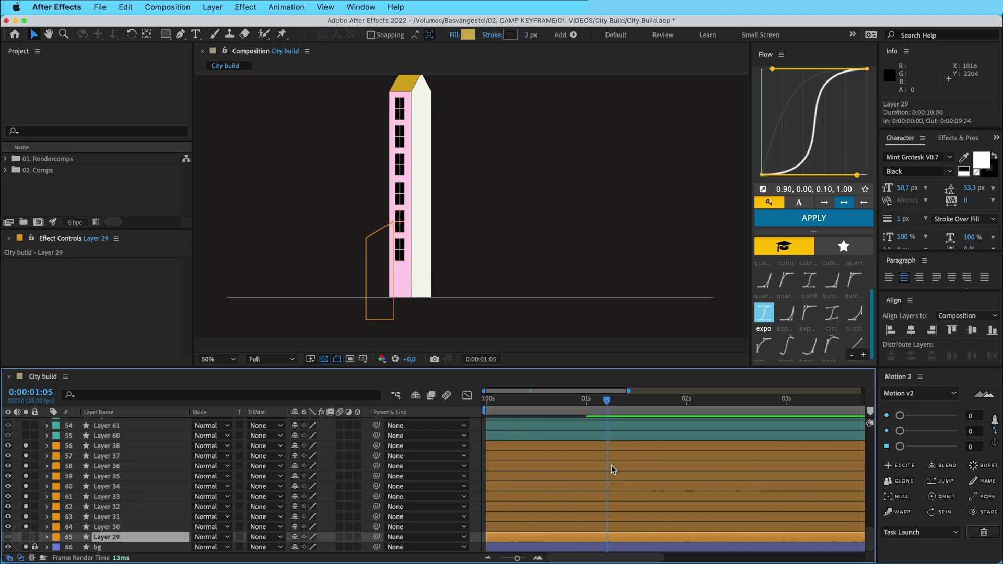
click(483, 465)
Step: Try moving the tower's pink front, white side and yellow roof separately, undoing each move
key(space)
drag(495, 257, 512, 274)
key(v)
drag(418, 307, 366, 302)
key(super+z)
drag(437, 277, 472, 283)
key(super+z)
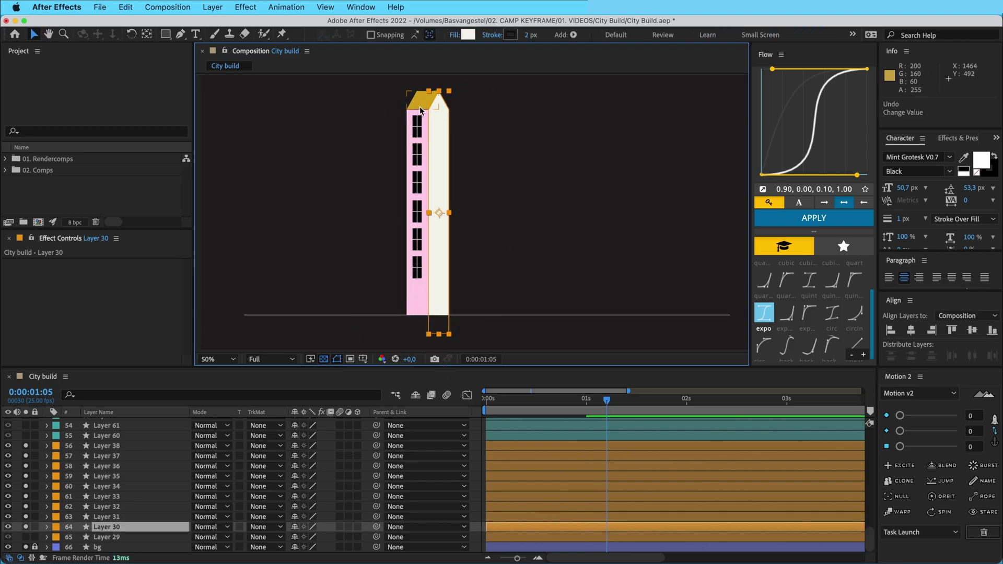
drag(422, 98, 384, 89)
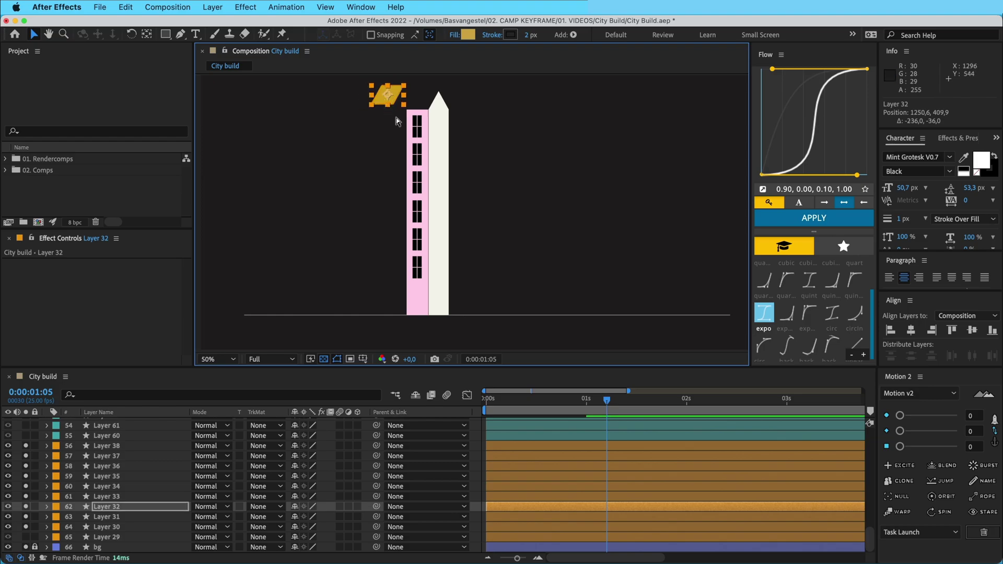
key(super+z)
click(416, 128)
click(417, 166)
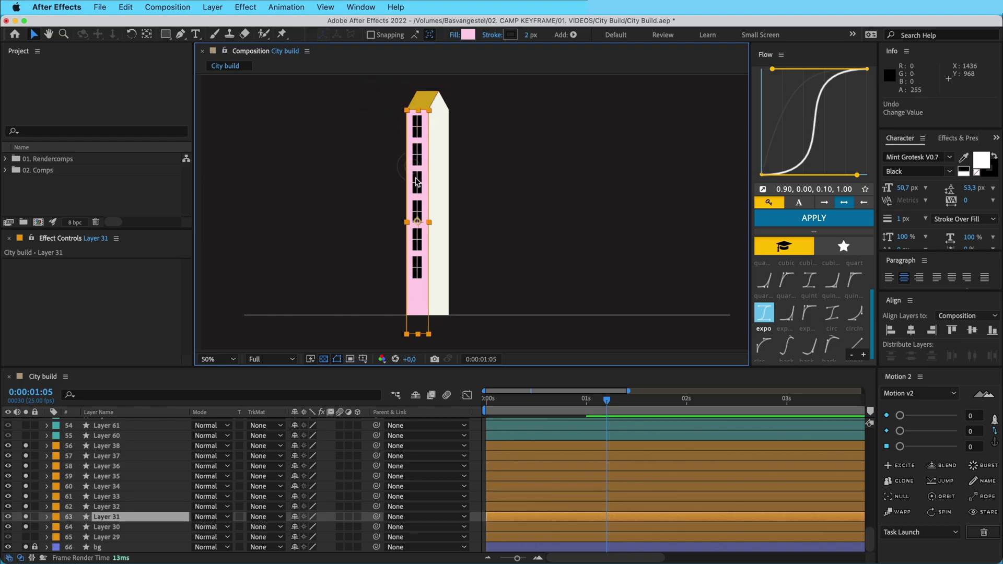
click(481, 493)
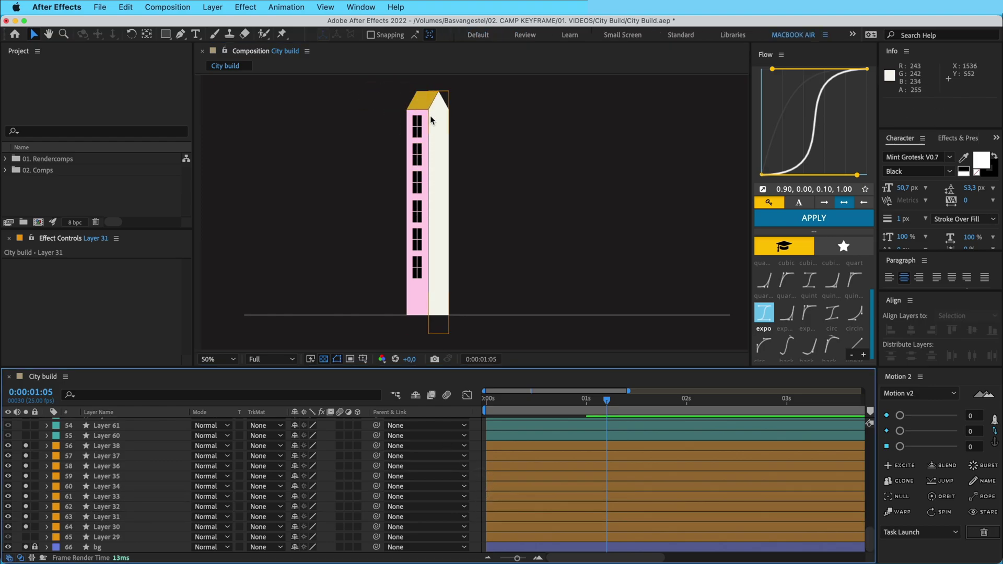
Step: Parent the tower's six window layers, Layer 33 to Layer 38, to the pink front, Layer 31
click(419, 303)
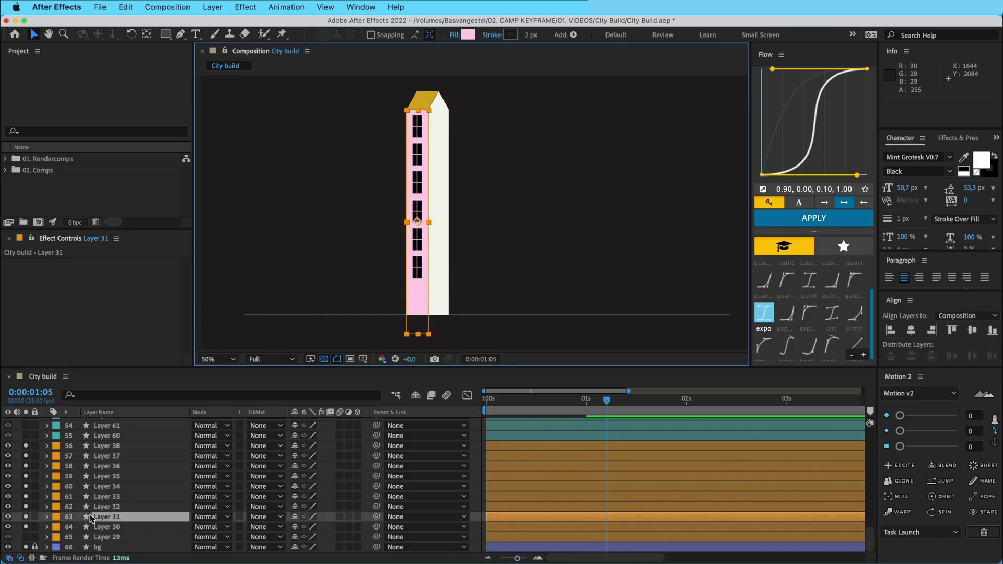
click(483, 288)
click(417, 268)
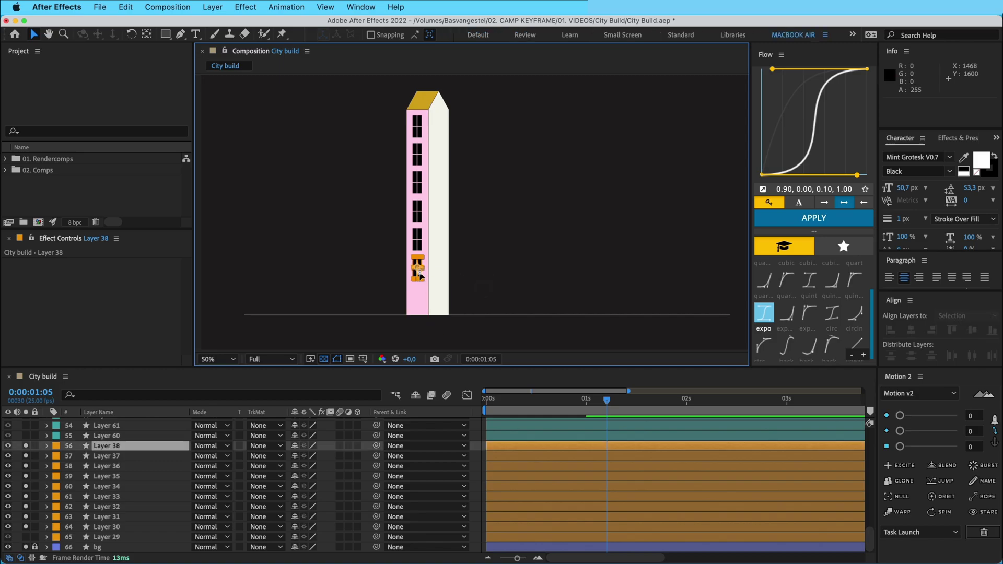
shift+click(417, 242)
shift+click(418, 212)
shift+click(418, 183)
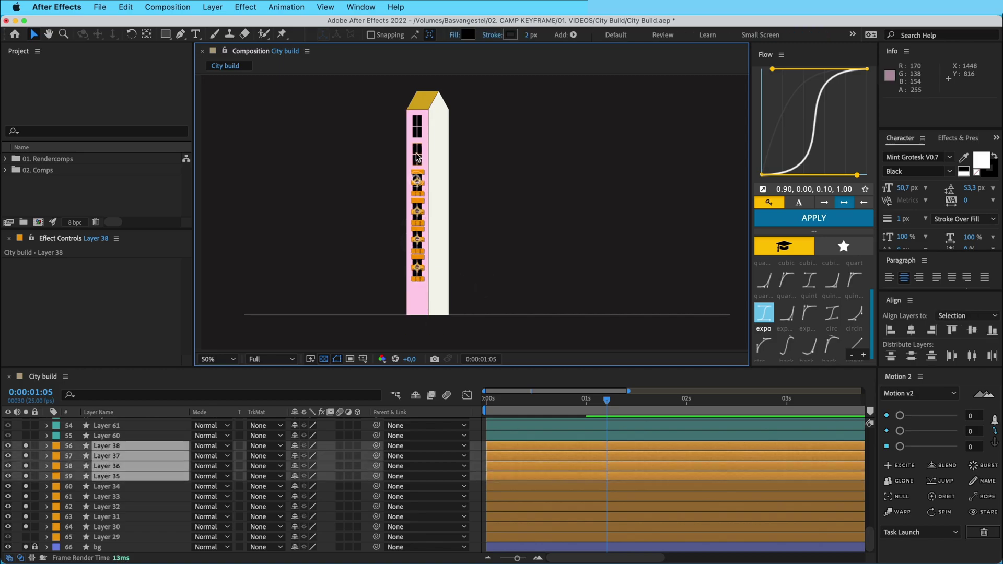
shift+click(418, 154)
shift+click(418, 130)
drag(376, 497, 147, 519)
Step: Test the window parenting by moving Layer 31 sideways, and undo the move
click(125, 518)
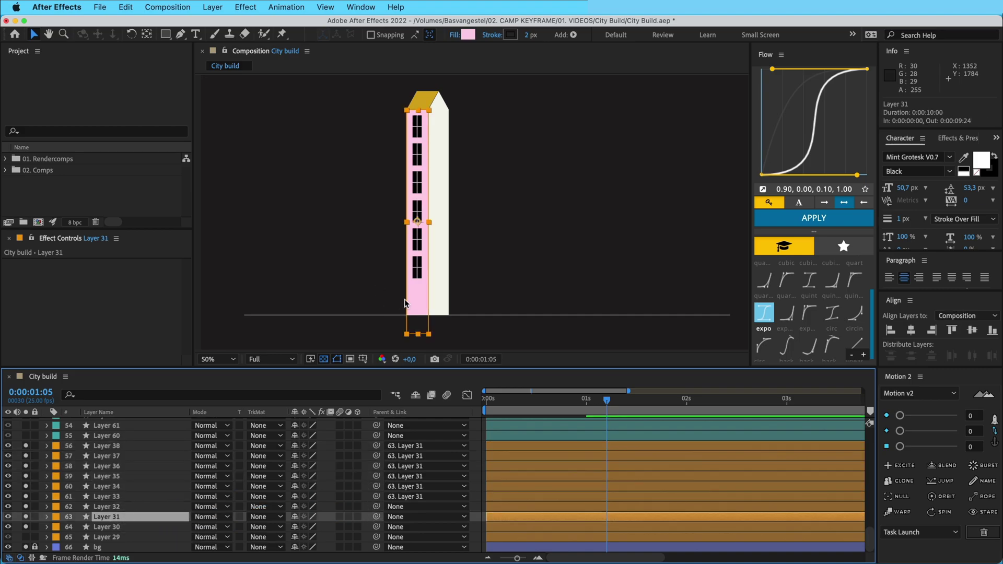
drag(414, 302, 380, 302)
key(super+z)
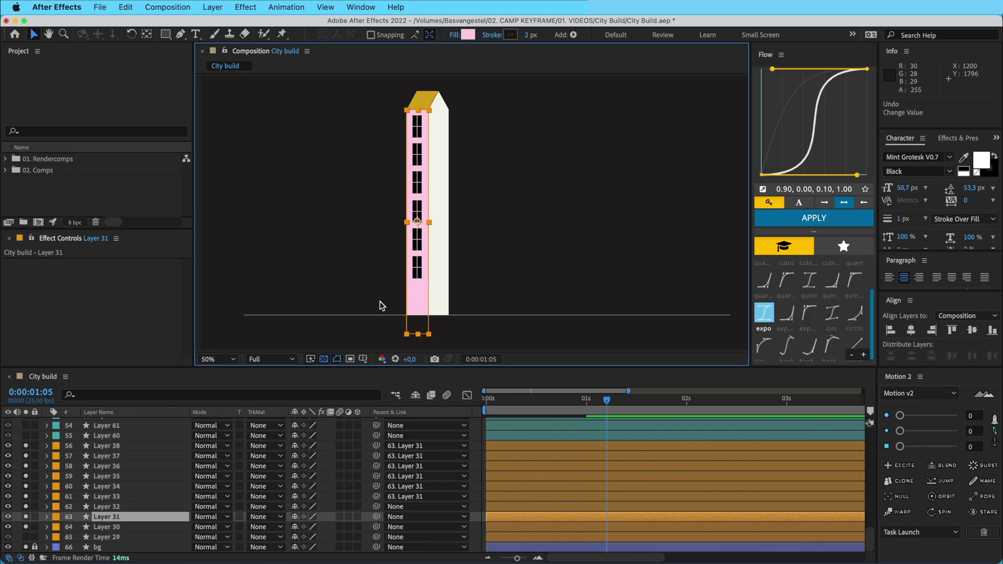
shift+click(442, 122)
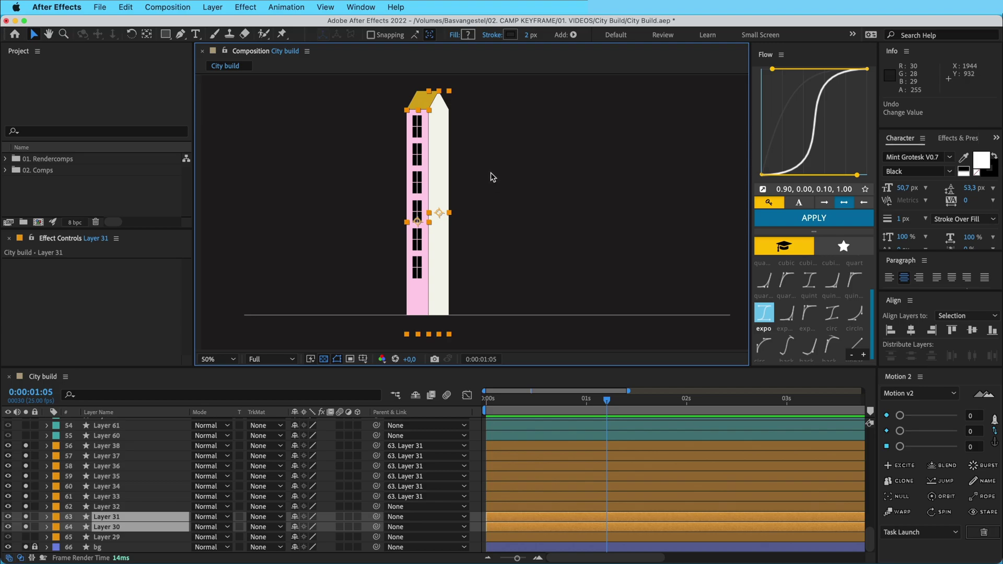
click(500, 206)
Step: Set a keyframe on the Path of the tower's white side, Layer 30, at 0:00:01:05
click(416, 296)
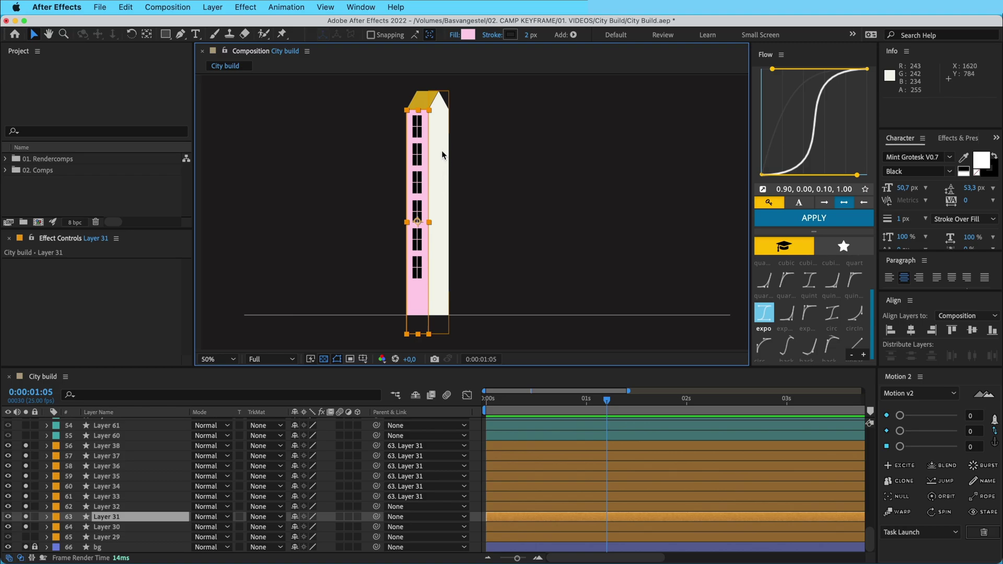
click(442, 209)
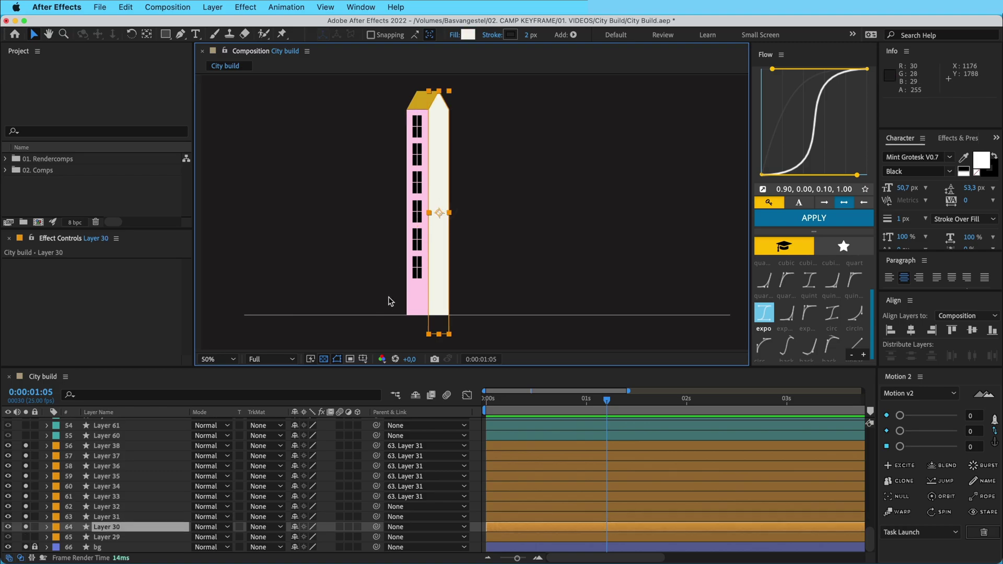
click(47, 527)
click(58, 537)
scroll(72, 544, down, 1)
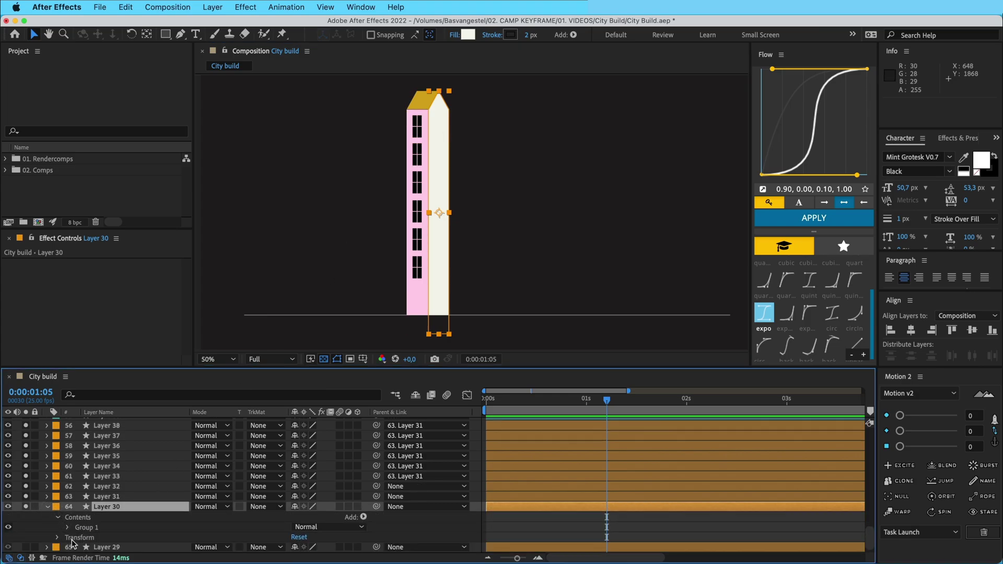
click(67, 527)
scroll(73, 525, down, 1)
click(78, 518)
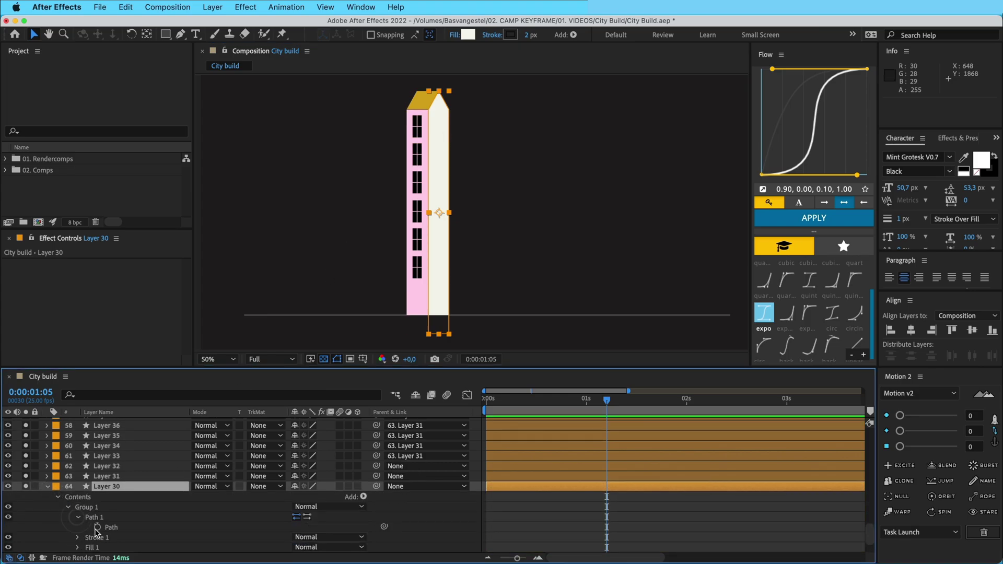
click(97, 527)
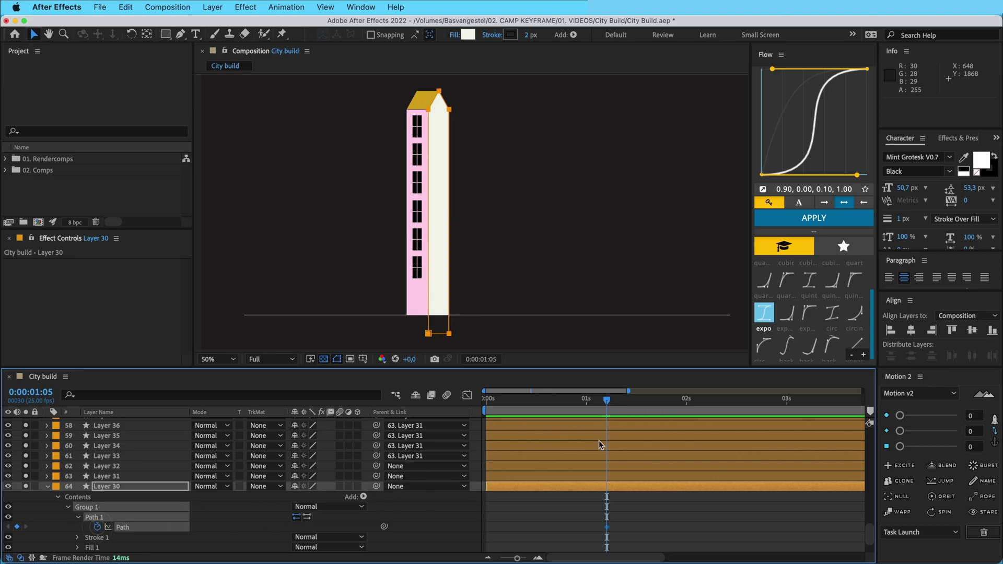
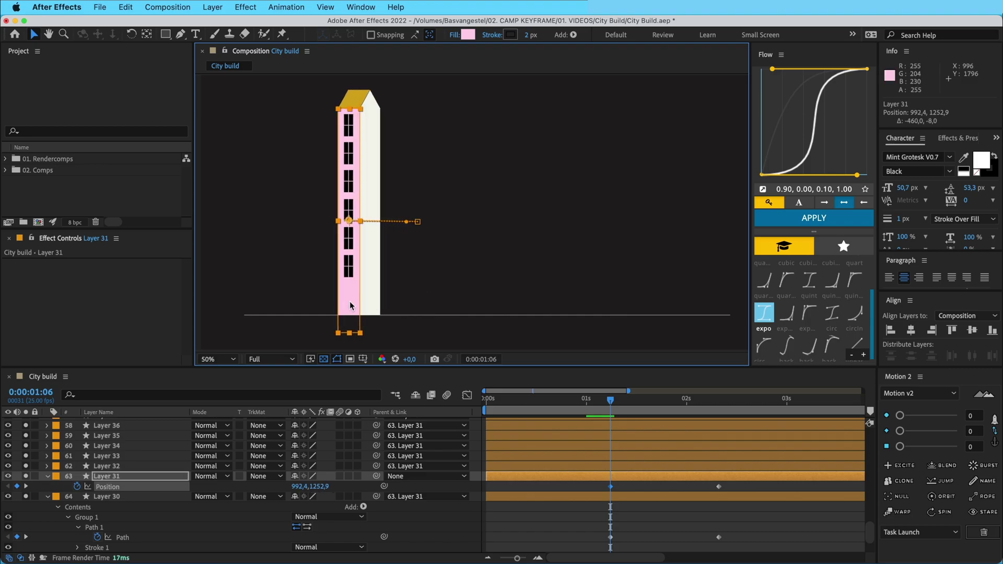
Step: Lower Layer 31 at 0:00:01:06 to Position 1452.4, 2888.9, and apply Flow's 0.26, 1.00, 0.48, 1.00 curve to the Position and Path keyframes
drag(423, 117, 418, 352)
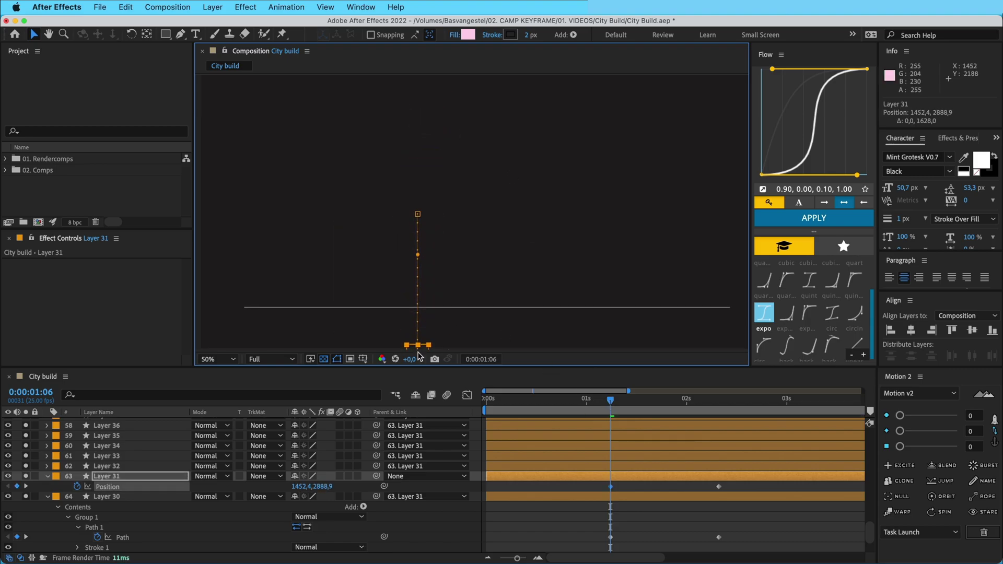
drag(596, 479, 742, 557)
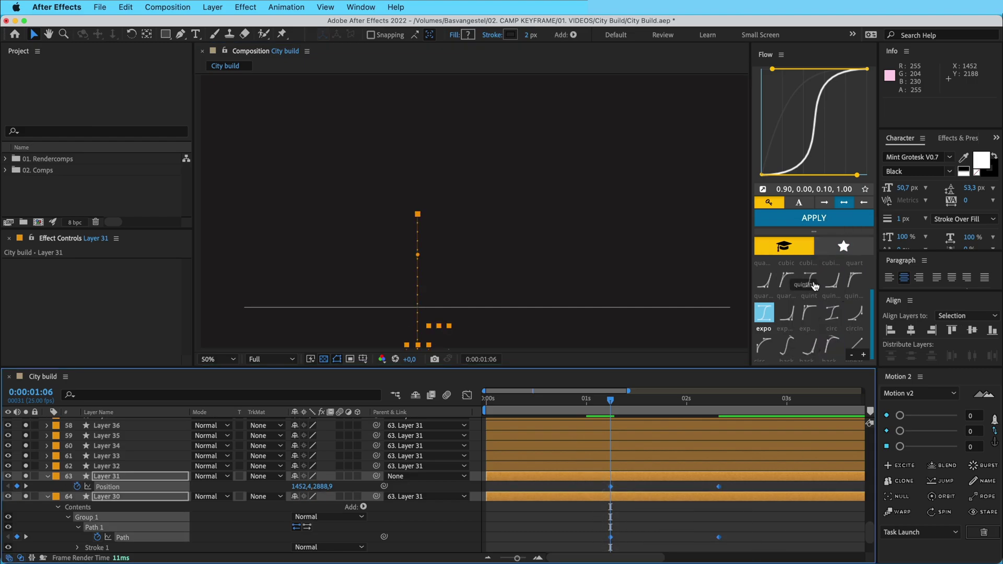
click(786, 280)
click(819, 224)
click(627, 534)
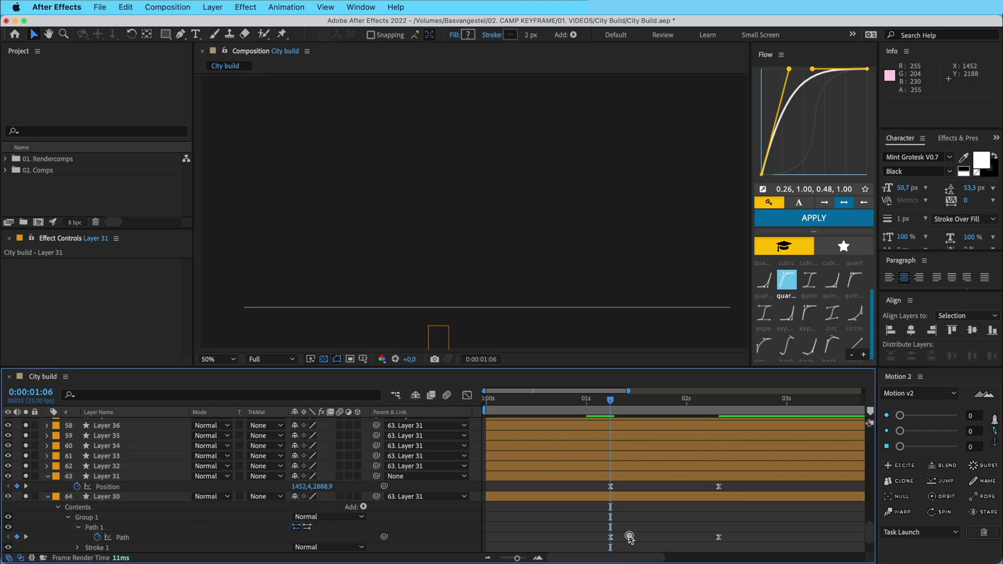
key(space)
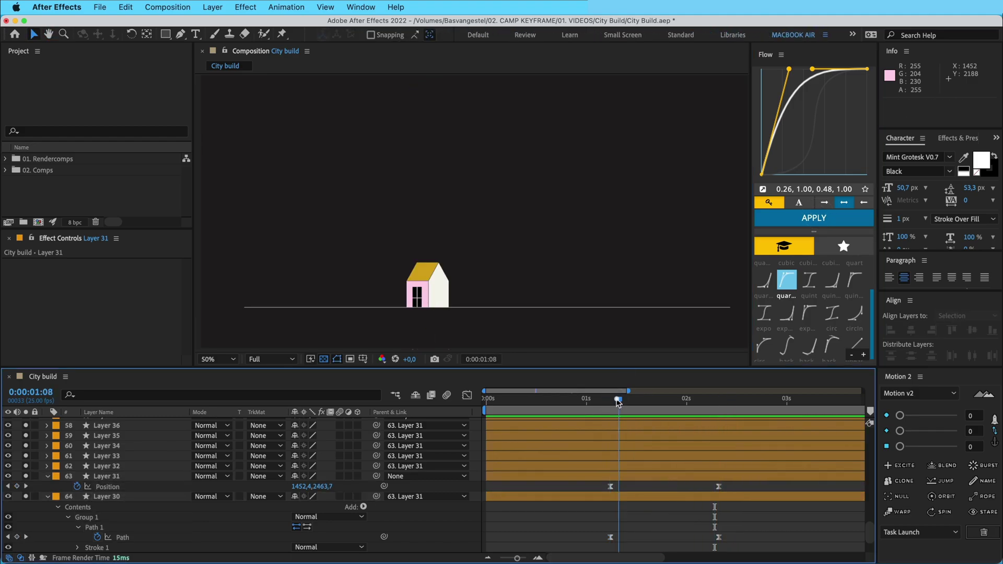
Step: Set Position keyframes on the six window layers, Layer 33 to Layer 38, and move them to 0:00:03:01
click(688, 407)
drag(691, 408, 712, 414)
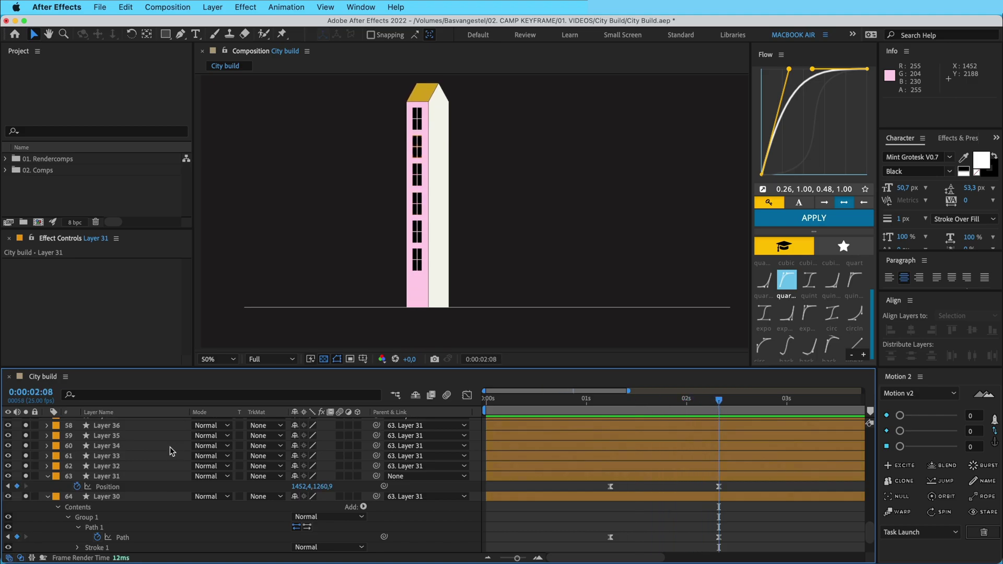
click(698, 466)
click(698, 455)
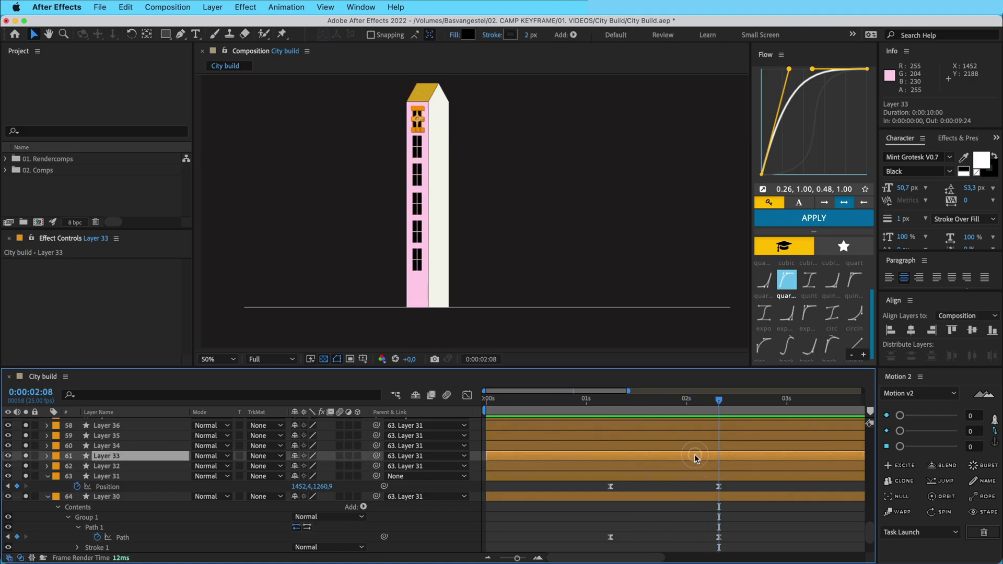
scroll(697, 453, up, 3)
shift+click(697, 456)
key(p)
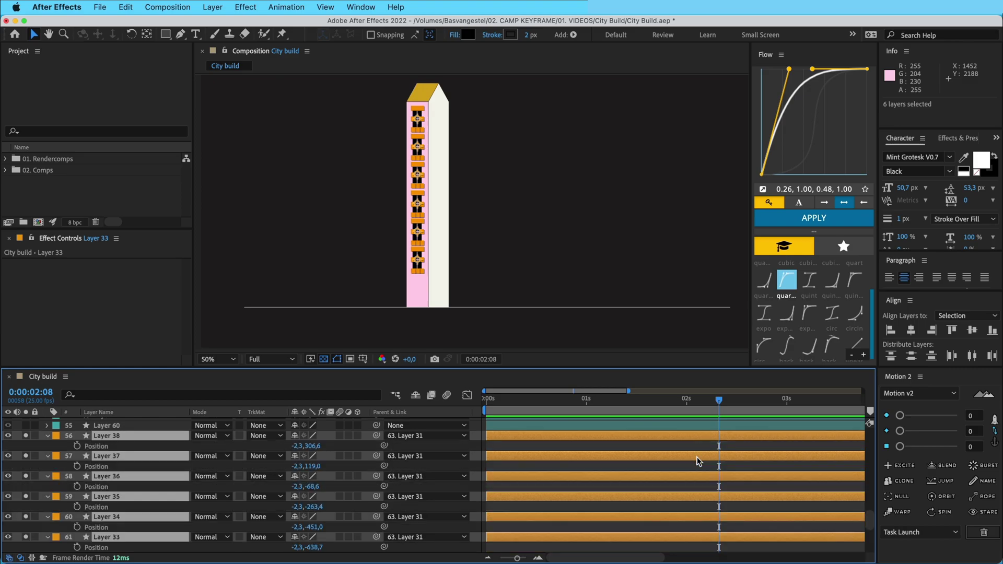
click(77, 447)
drag(721, 447, 752, 452)
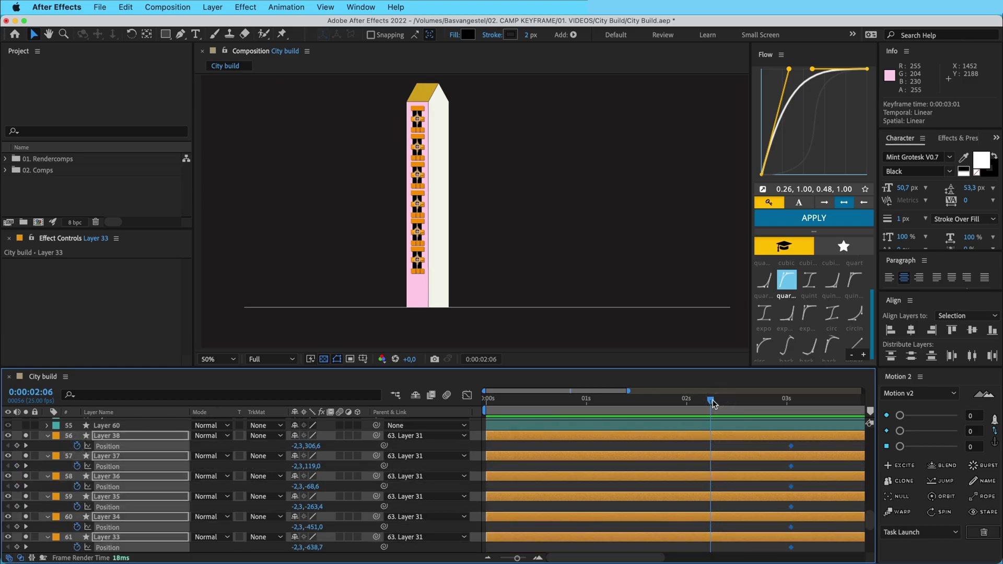
Step: Lower the six window layers by 200 pixels at 0:00:02:06
key(shift+Down)
key(shift+Down)
key(shift+Down)
key(shift+Down)
key(shift+Down)
key(shift+Down)
key(shift+Down)
key(shift+Down)
key(shift+Down)
key(shift+Down)
key(shift+Down)
key(shift+Down)
key(shift+Down)
key(shift+Down)
key(shift+Down)
key(shift+Down)
key(shift+Down)
key(shift+Down)
key(shift+Down)
key(shift+Down)
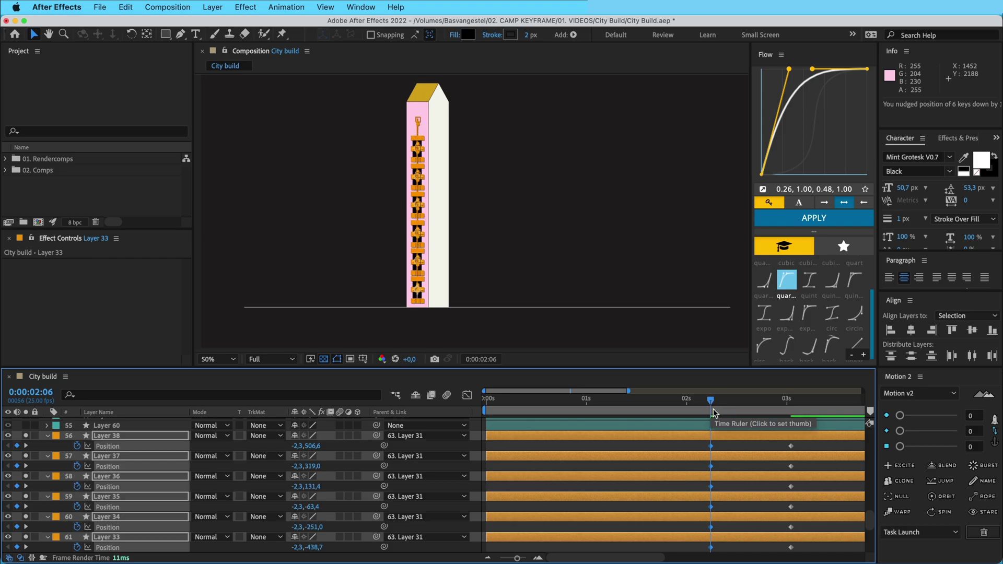
Step: Apply Flow's 0.26, 1.00, 0.48, 1.00 curve to the Position keyframes of all six window layers
drag(699, 442, 808, 433)
key(super+z)
scroll(807, 445, up, 4)
scroll(736, 504, down, 2)
click(832, 217)
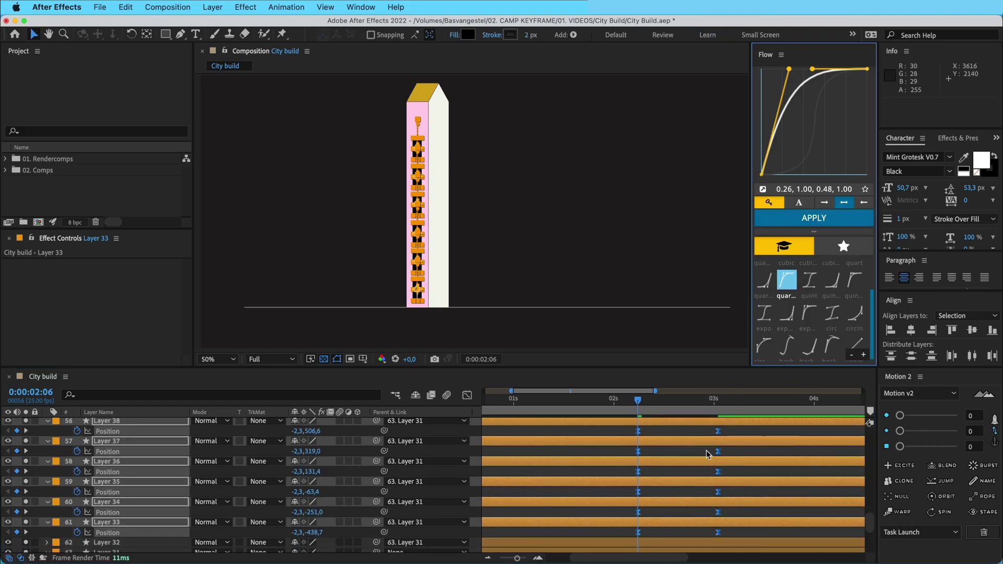
Step: Trim the starts of the window layers to 0:00:02:06 and stagger the layers one frame apart, from Layer 33 up to Layer 38
key(alt+bracketleft)
click(654, 429)
click(664, 524)
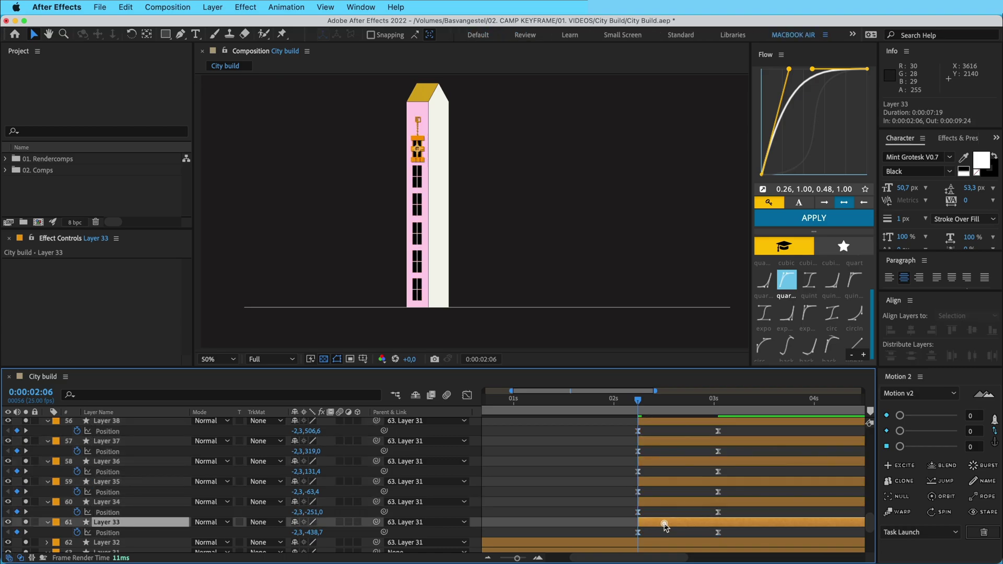
drag(647, 501, 675, 422)
key(space)
key(space)
Step: Shift the staggered window layers earlier so Layer 33 starts at about 0:00:01:11, and preview the rising tower
shift+click(662, 526)
drag(681, 400, 554, 409)
drag(670, 421, 528, 405)
key(space)
key(space)
key(space)
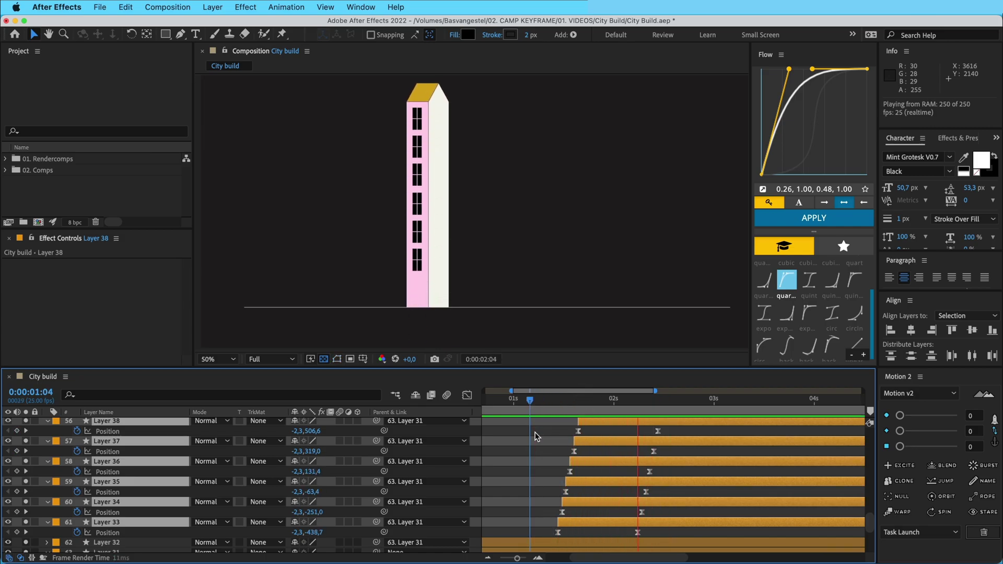
key(space)
Step: Collapse the window layers' properties and reveal the Path keyframes of the tower's white side, Layer 30
click(533, 451)
key(h)
drag(470, 147, 499, 190)
key(v)
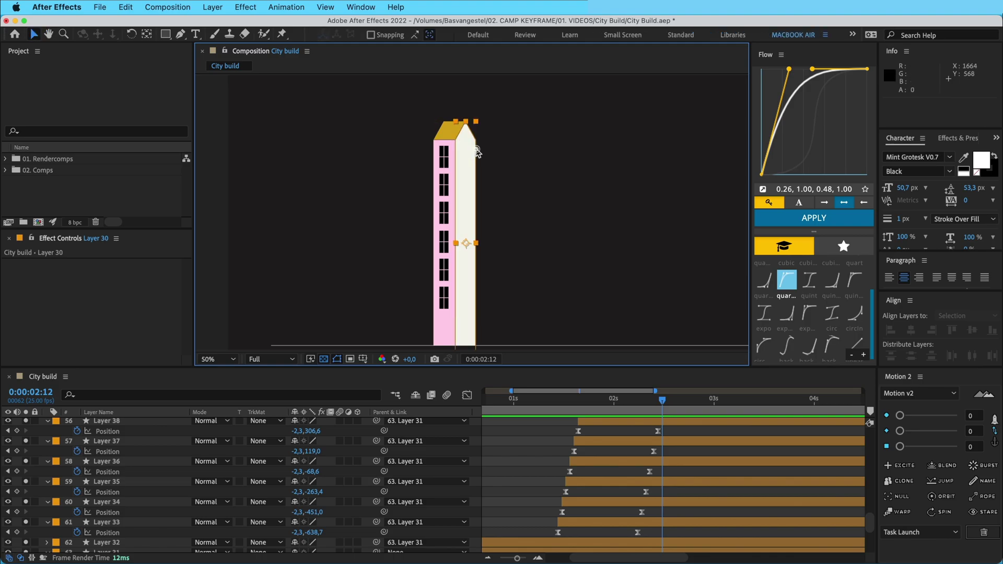
click(476, 152)
click(523, 440)
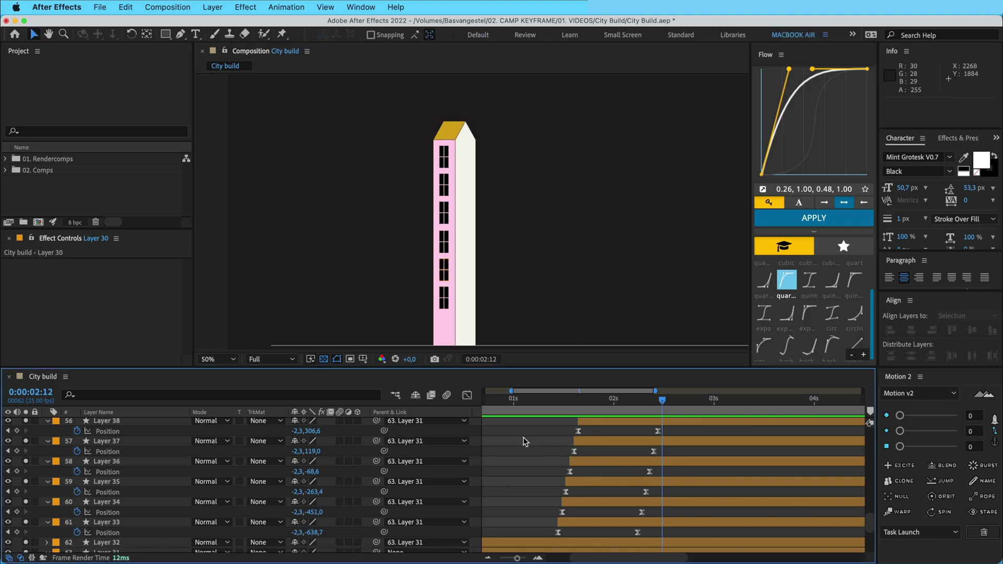
scroll(578, 456, up, 15)
scroll(578, 457, down, 4)
scroll(578, 457, down, 14)
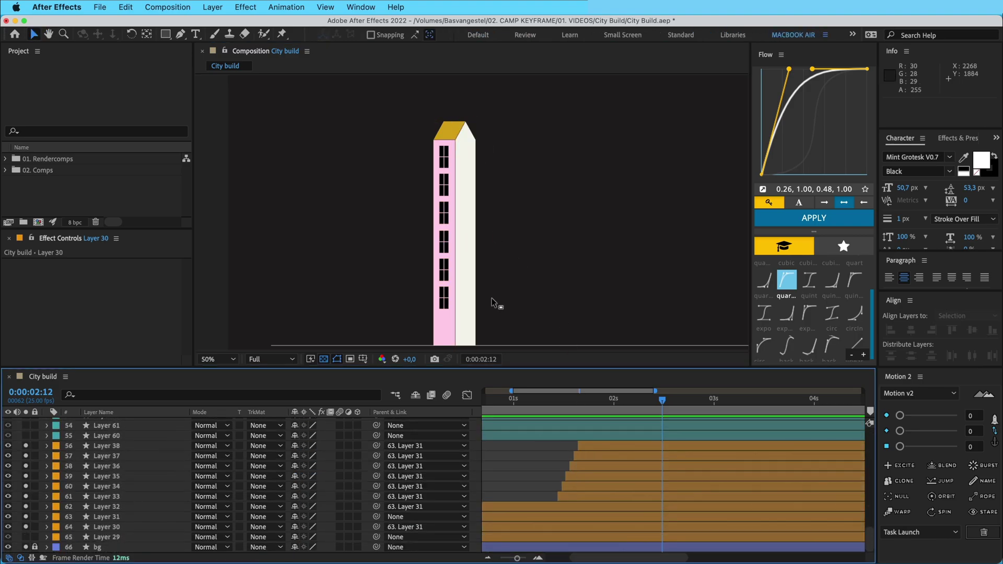
click(474, 245)
key(u)
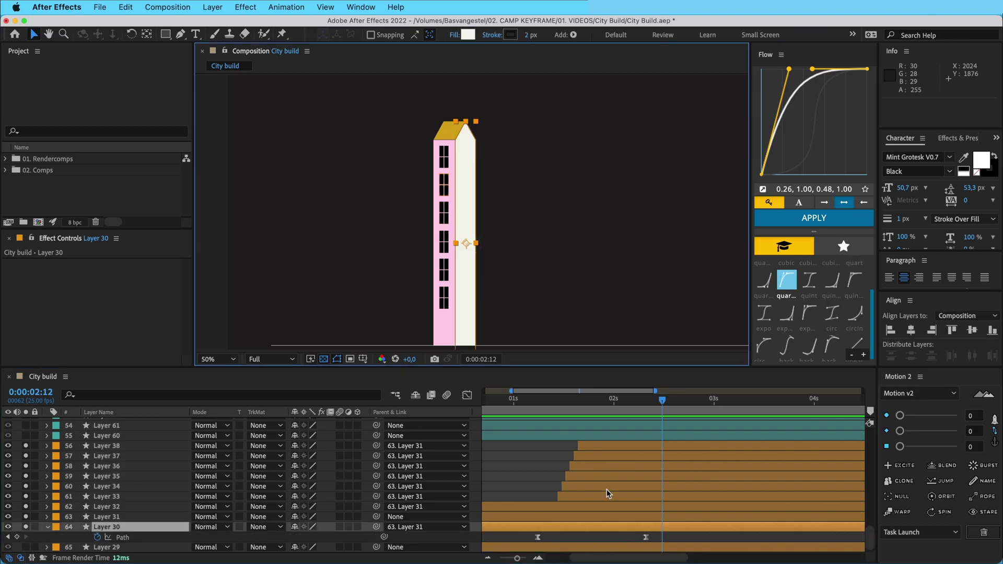
Step: Move the first Path keyframe of the white side, Layer 30, to 0:00:01:20
drag(643, 490, 676, 448)
drag(690, 406, 682, 408)
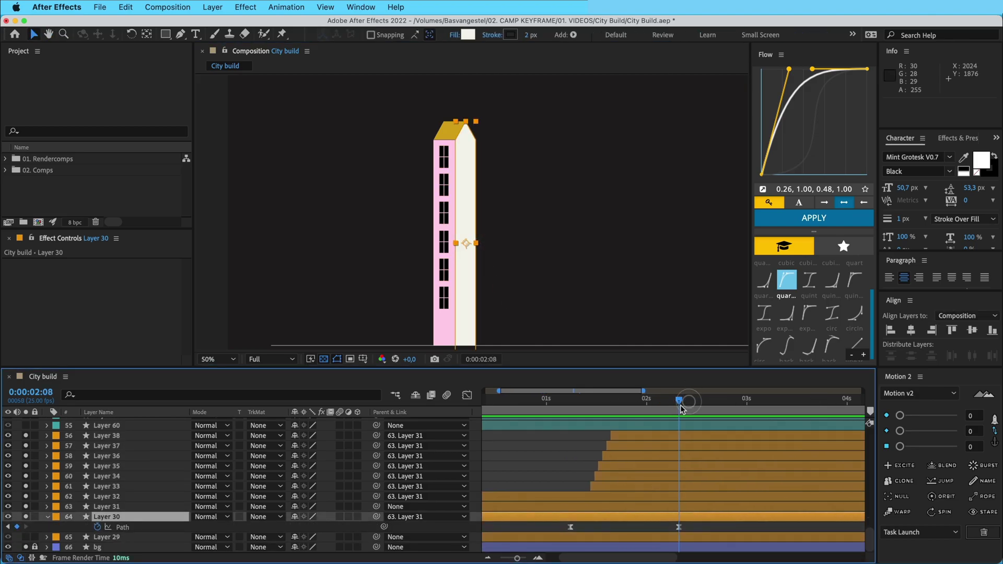
key(period)
drag(537, 189, 534, 299)
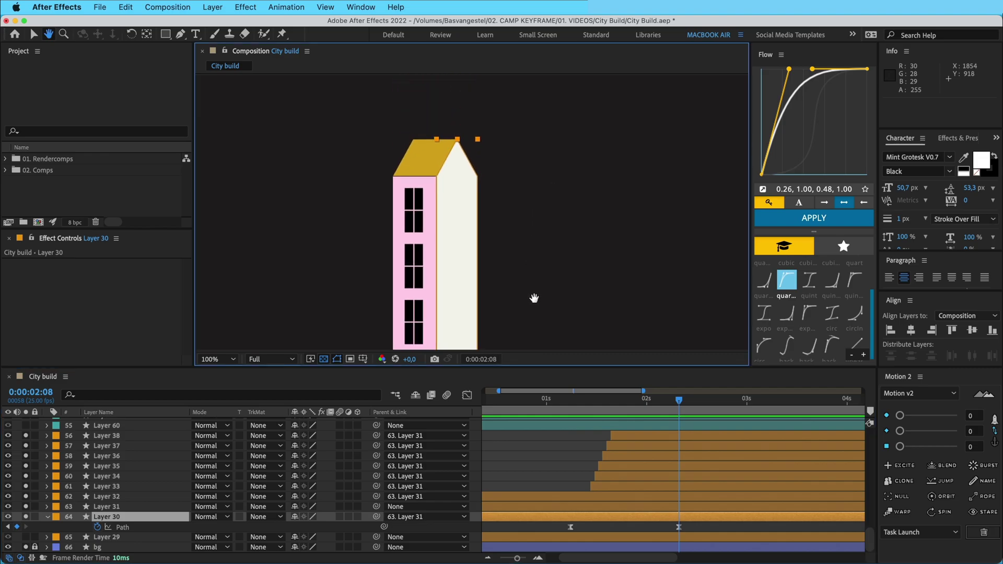
scroll(533, 299, down, 1)
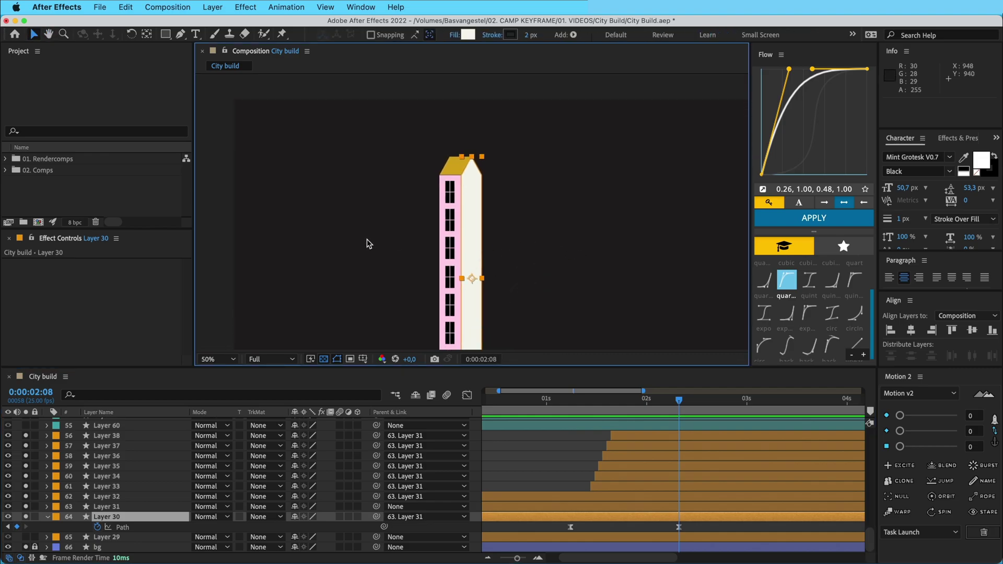
drag(660, 402, 626, 408)
drag(571, 527, 626, 528)
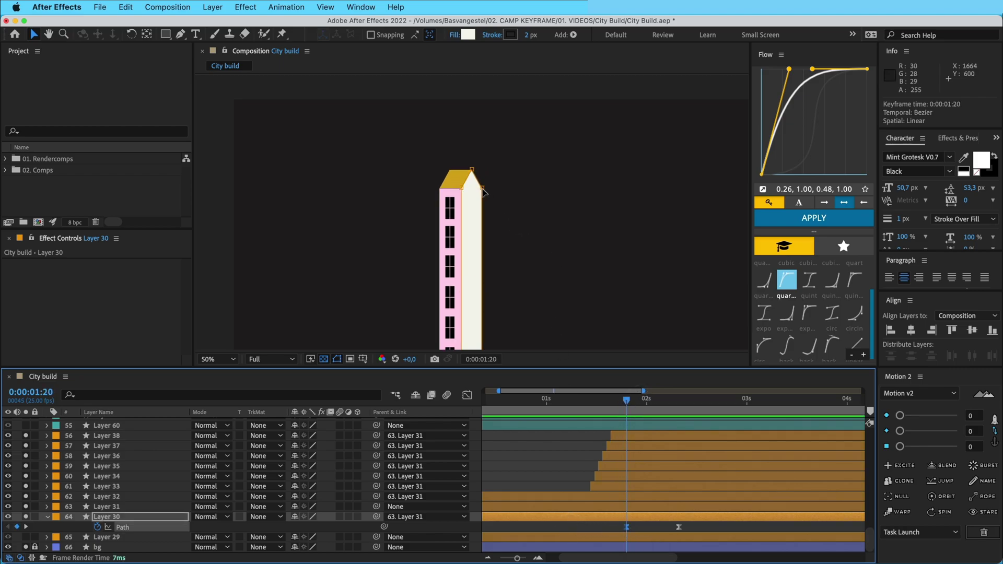
click(484, 191)
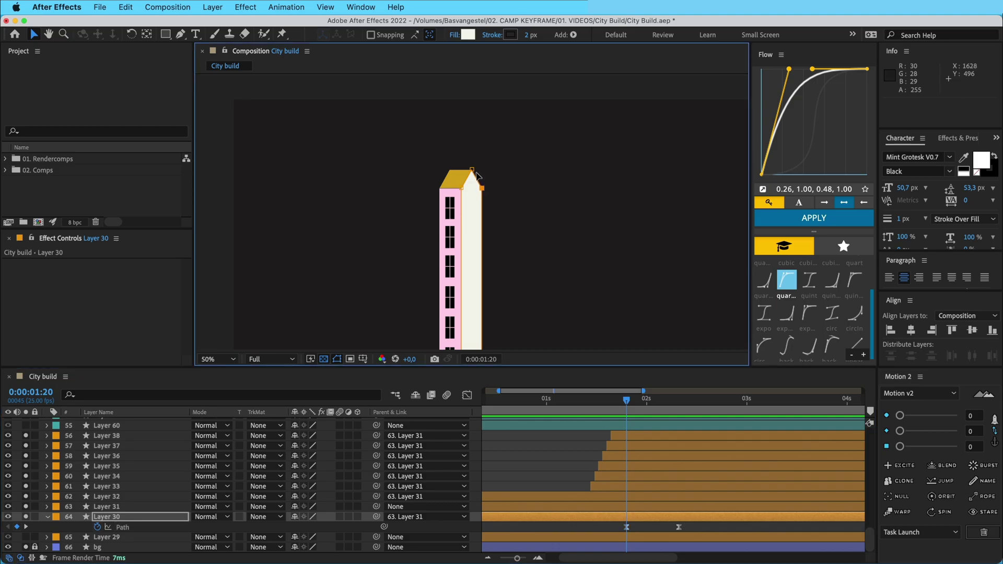
drag(509, 254, 516, 230)
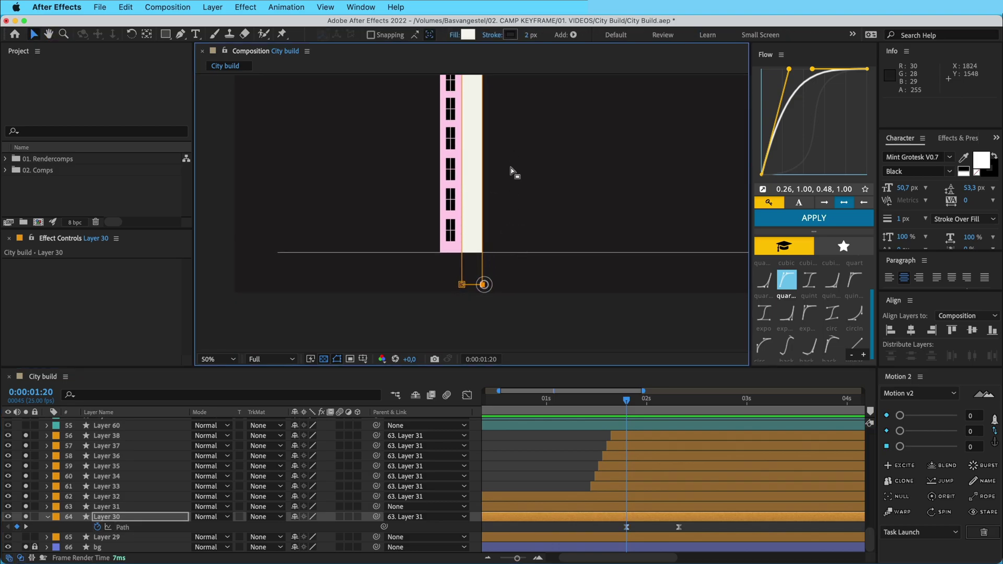
key(space)
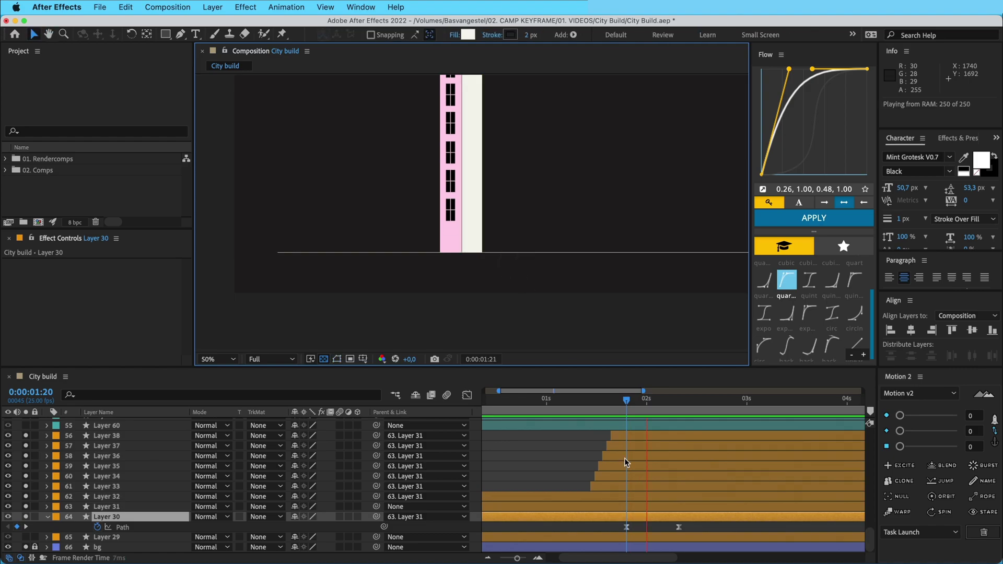
key(space)
Step: Narrow the white side, Layer 30, at 0:00:01:20 by moving its outer vertices to about X 1578 and its peak half as far inward
click(641, 524)
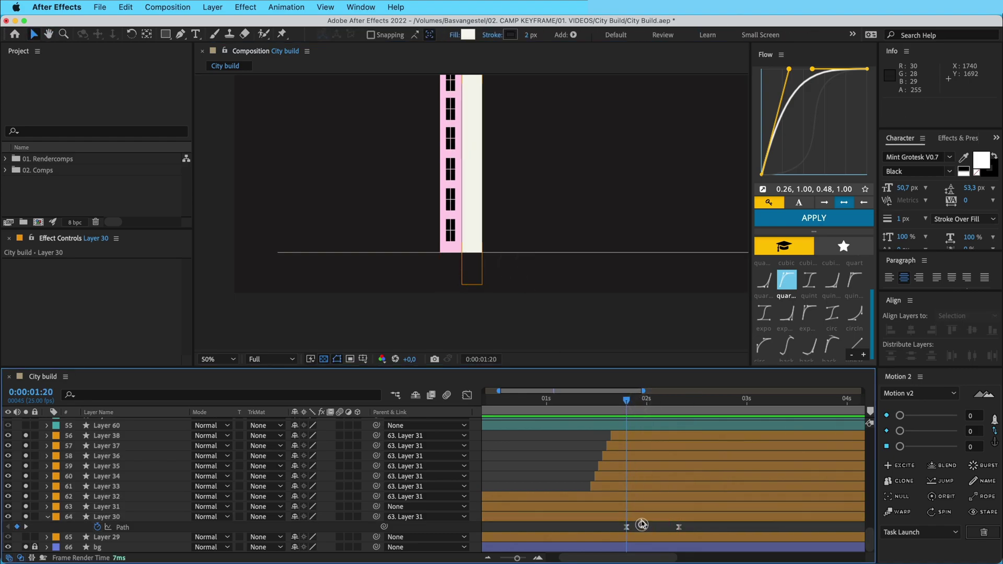
click(641, 524)
key(g)
scroll(530, 162, up, 5)
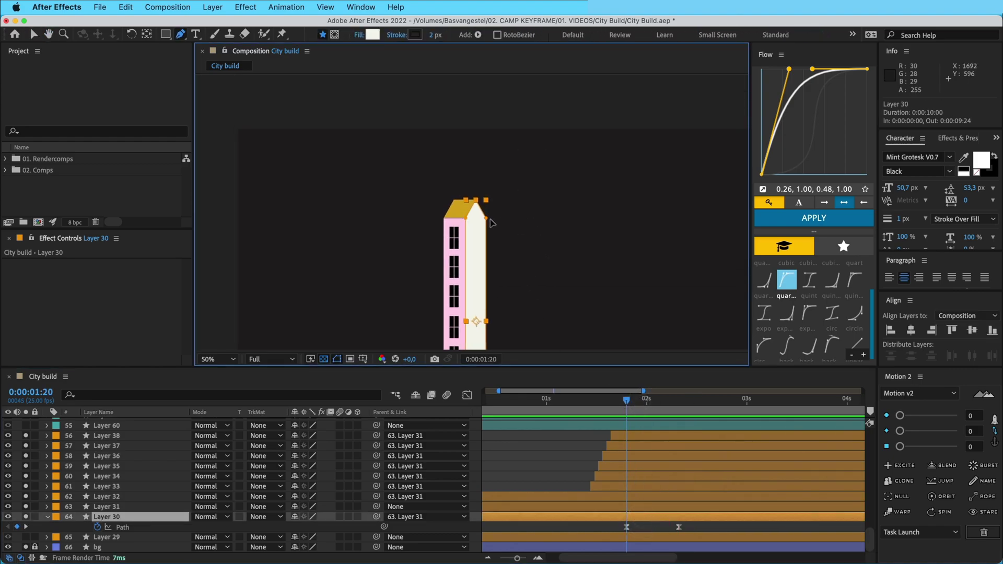
click(487, 219)
key(v)
key(h)
drag(513, 273, 533, 240)
key(v)
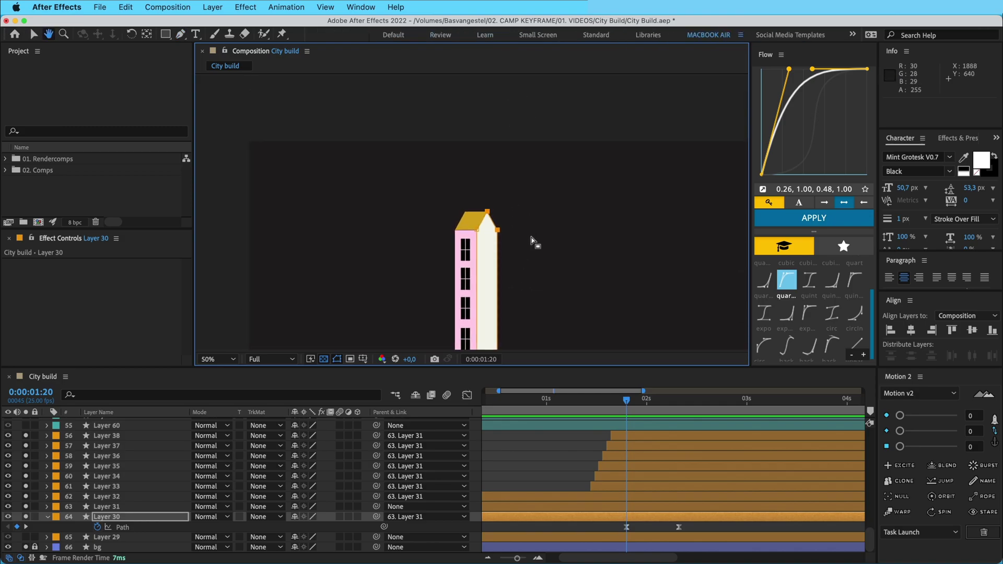
scroll(532, 237, up, 6)
scroll(532, 237, down, 3)
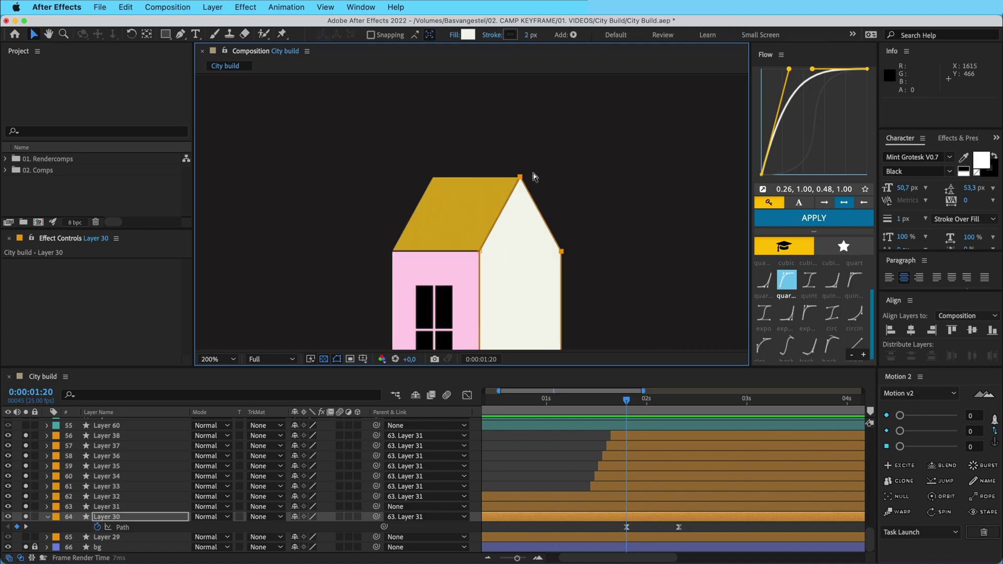
drag(561, 252, 513, 245)
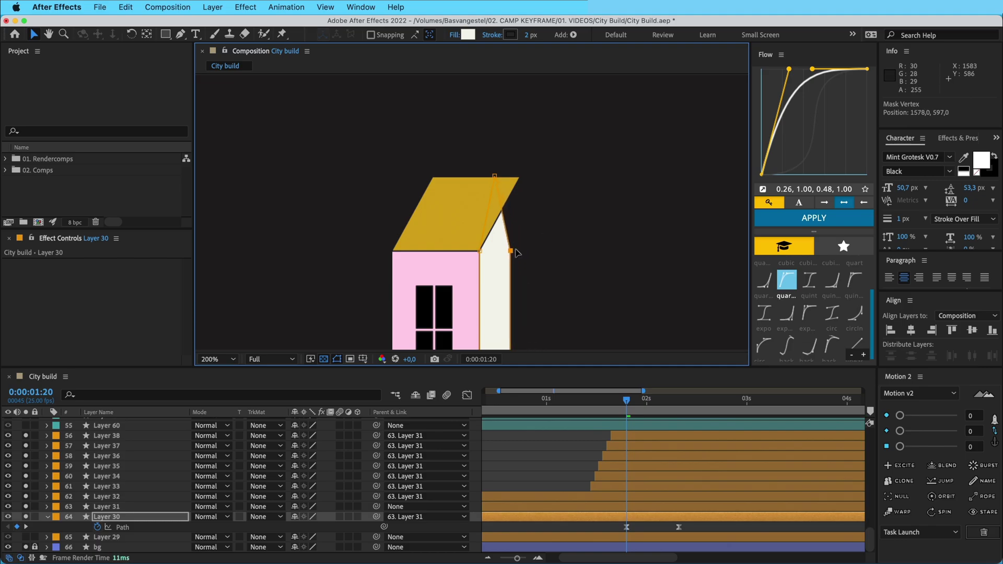
Step: Set a keyframe on the Path of the yellow roof, Layer 32, and move it to 0:00:02:08
click(450, 189)
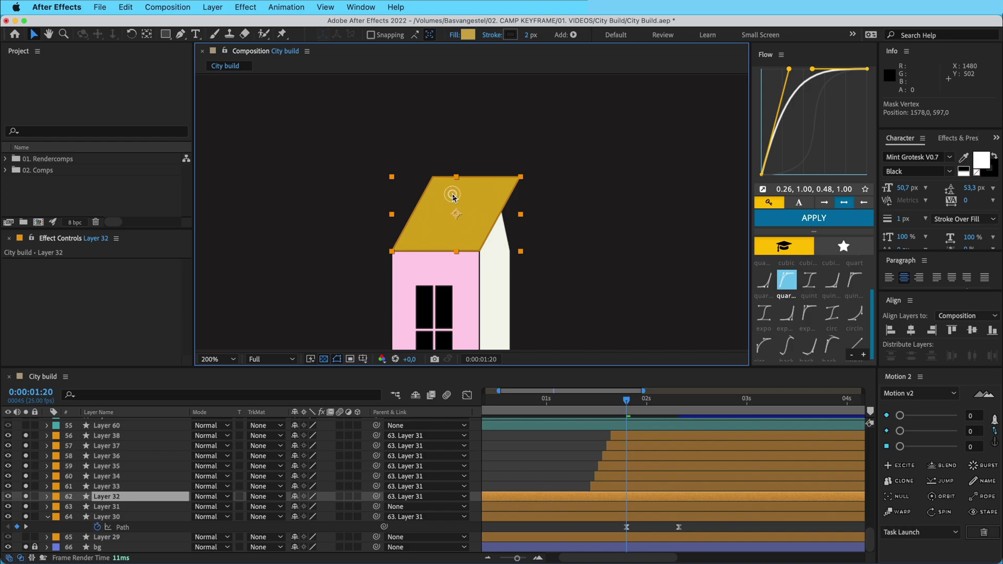
click(47, 497)
click(57, 507)
scroll(67, 522, down, 1)
click(67, 507)
click(78, 517)
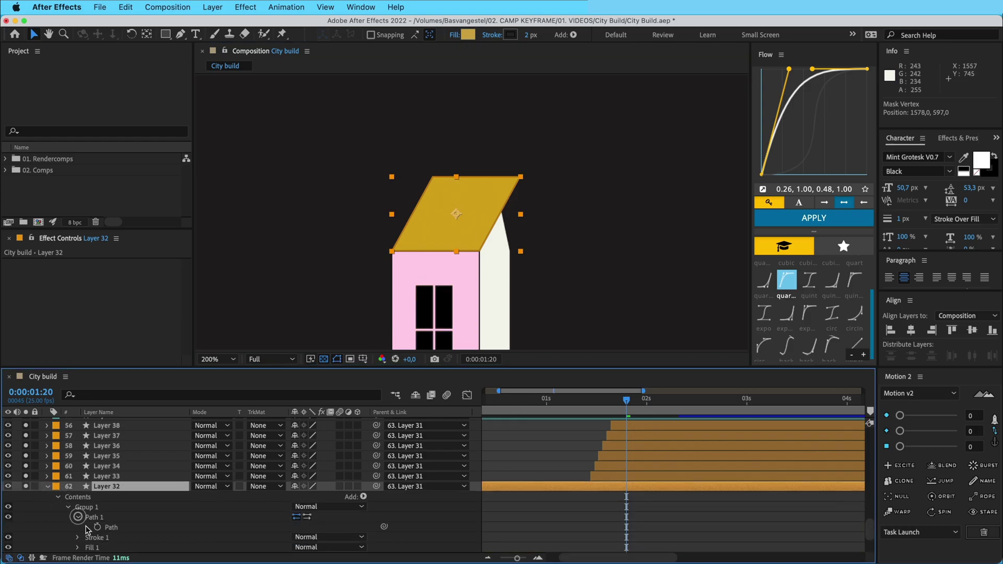
click(98, 527)
scroll(626, 479, down, 3)
drag(627, 466, 679, 473)
Step: Shift the roof's two top vertices inward at 0:00:01:20 to meet the white side's peak at about 1553, 472.9
click(522, 180)
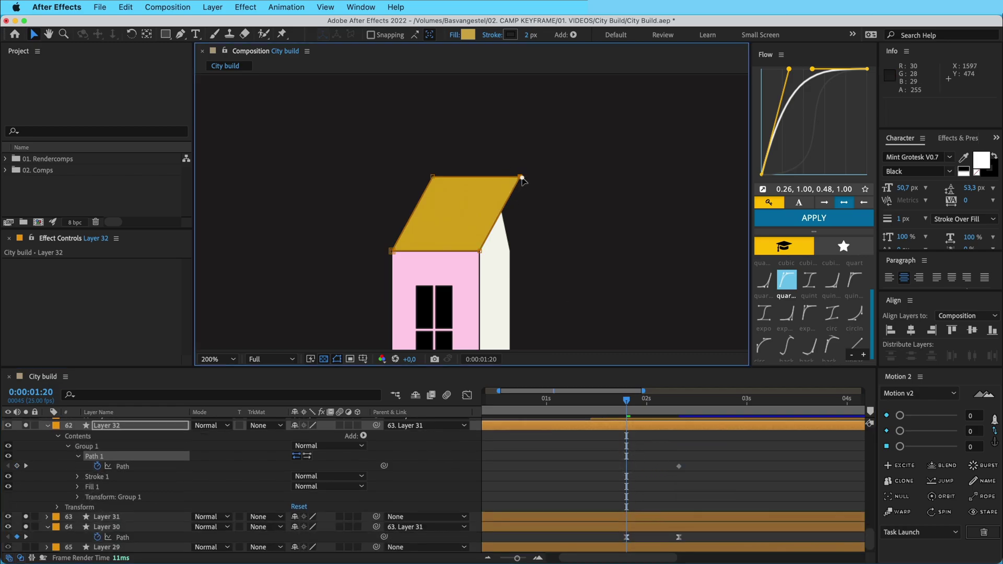
drag(516, 184, 483, 180)
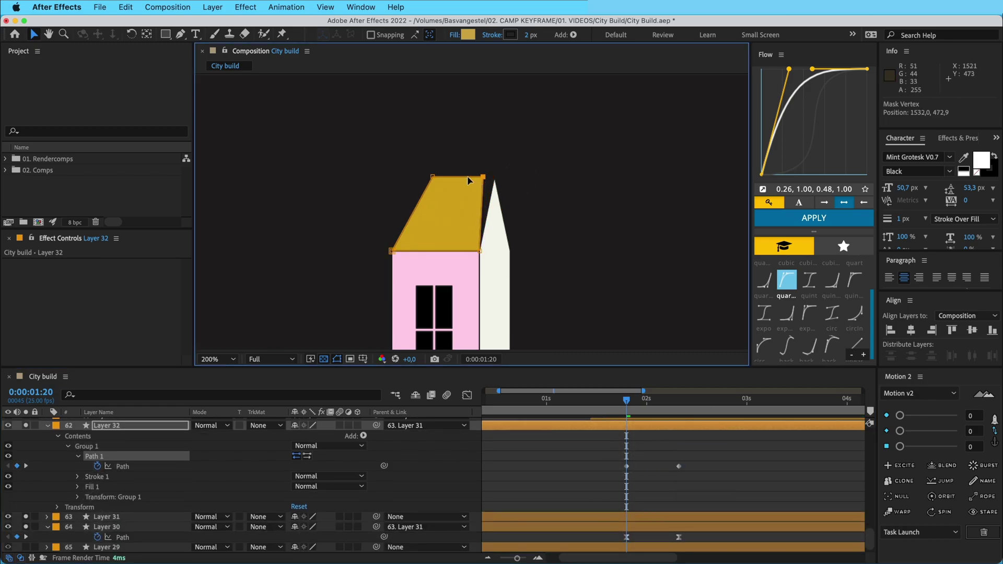
key(super+z)
drag(519, 180, 494, 182)
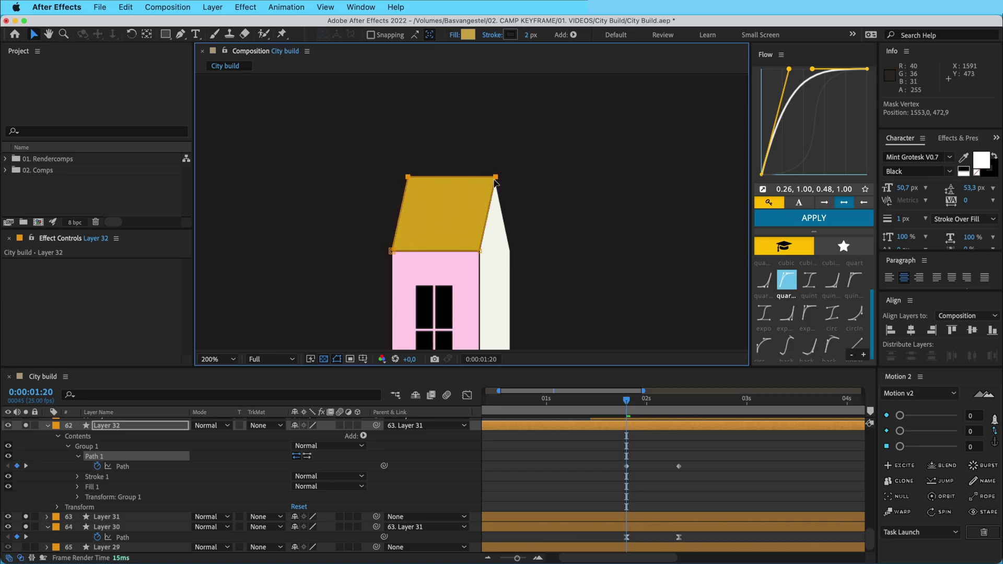
Step: Apply Flow's 0.26, 1.00, 0.48, 1.00 curve to the Path keyframes of Layer 32 and Layer 30
click(578, 493)
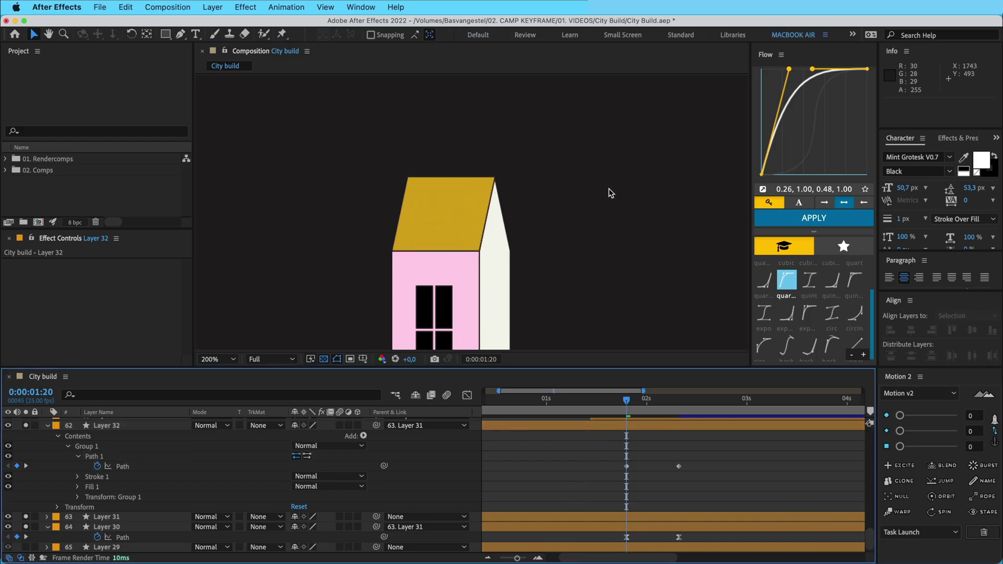
drag(615, 457, 689, 543)
click(815, 217)
click(720, 467)
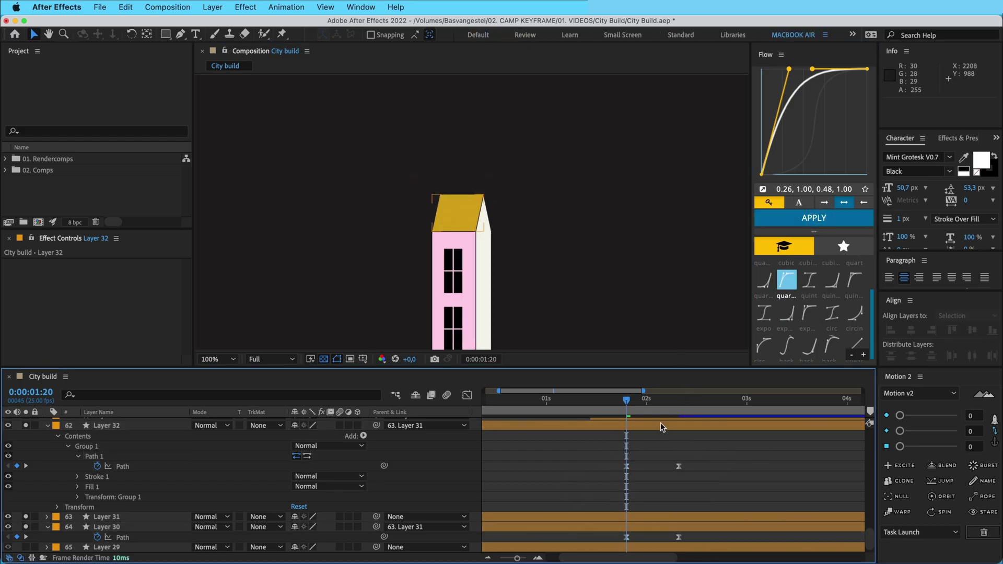
Step: Reveal Layer 31's Position keyframes and move the first Path keyframes of Layer 32 and Layer 30 to 0:00:01:06
mouse_move(631, 406)
mouse_down()
mouse_move(651, 407)
mouse_move(630, 407)
mouse_up()
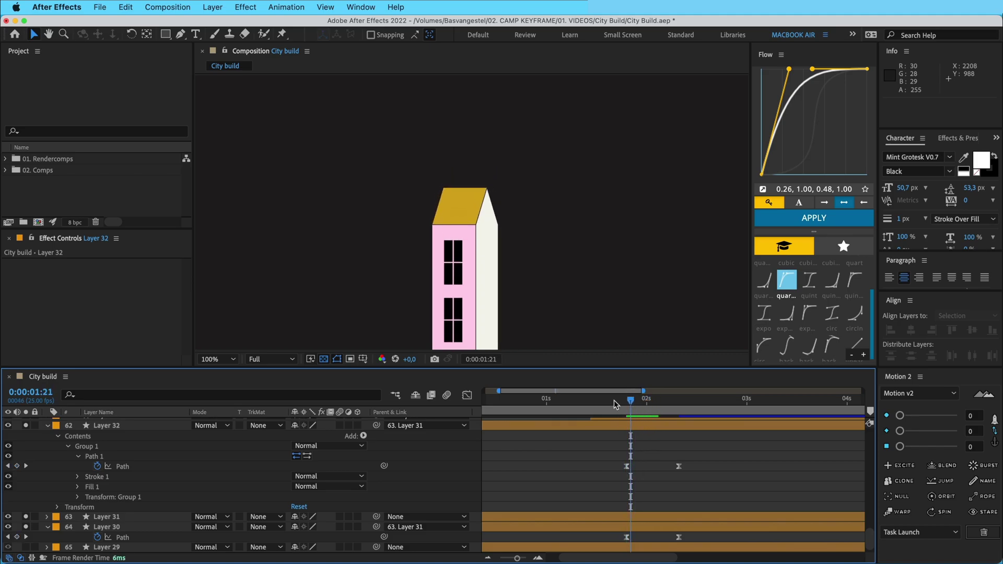
click(451, 209)
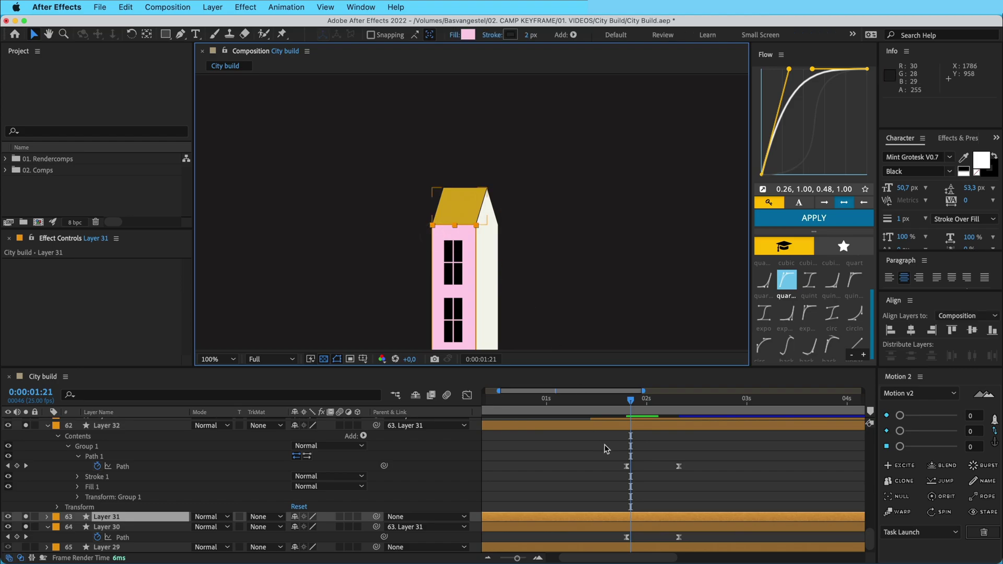
key(u)
drag(585, 406, 570, 405)
drag(601, 440, 637, 559)
Step: Apply Flow's 0.26, 1.00, 0.48, 1.00 curve to the Path keyframes of Layers 32 and 30 and the Position keyframes of Layer 31
drag(627, 470, 707, 485)
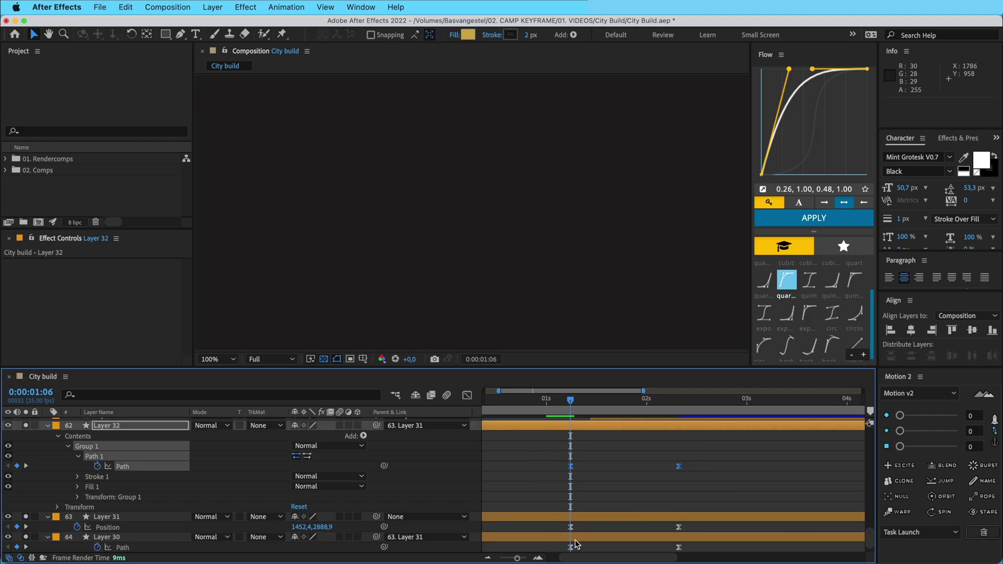
click(584, 548)
drag(683, 523, 700, 458)
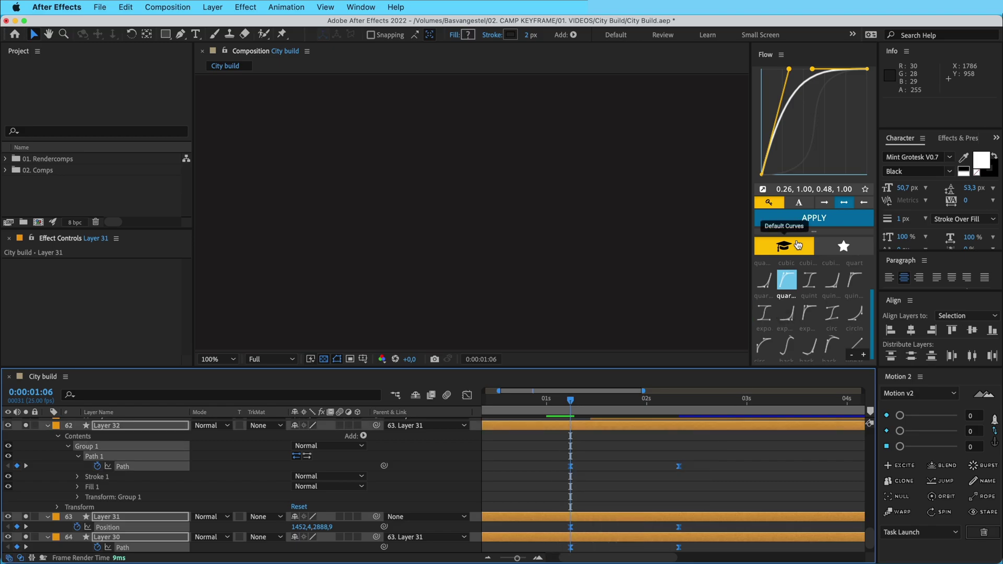
click(728, 458)
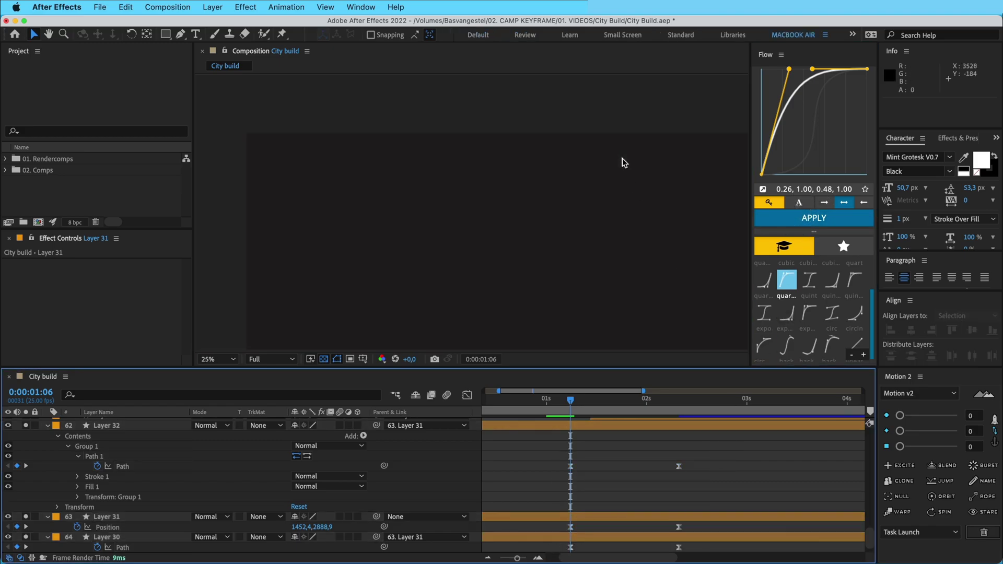
Step: Delay the first Path keyframes of Layer 32 and Layer 30 to about 0:00:01:12, after previewing the tower's rise
key(space)
key(space)
drag(482, 241, 484, 211)
key(period)
drag(654, 400, 579, 402)
drag(600, 441, 534, 497)
shift+click(571, 547)
drag(571, 547, 595, 547)
click(613, 477)
Step: Play back the tower animation from 0:00:01:06 to check the timing of the unfolding roof and side
key(space)
key(space)
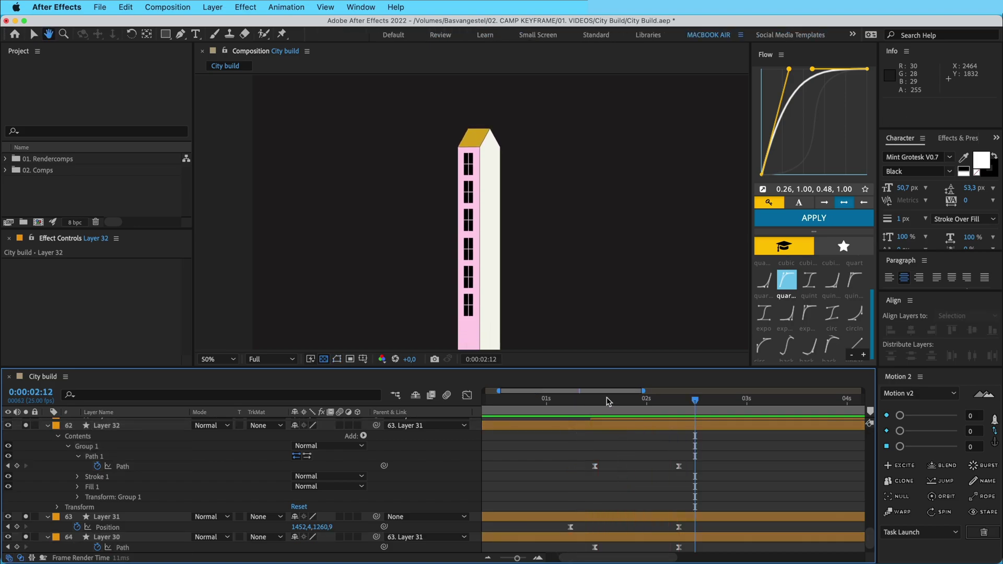
drag(604, 400, 558, 401)
key(space)
key(space)
key(space)
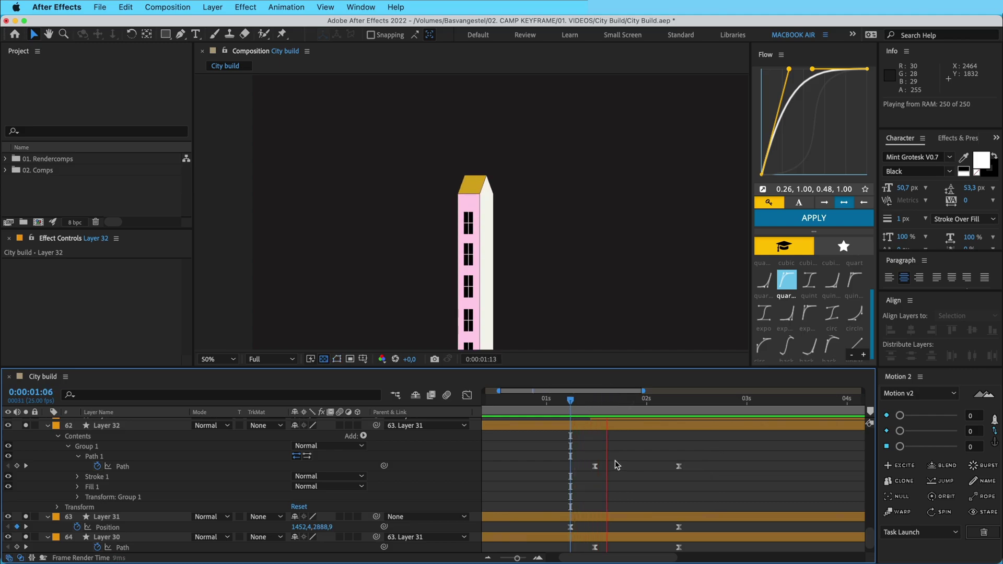
key(space)
Step: Trim the in points of Layers 32, 31, 30 and 29 to 0:00:01:06
scroll(622, 462, up, 20)
scroll(622, 459, down, 20)
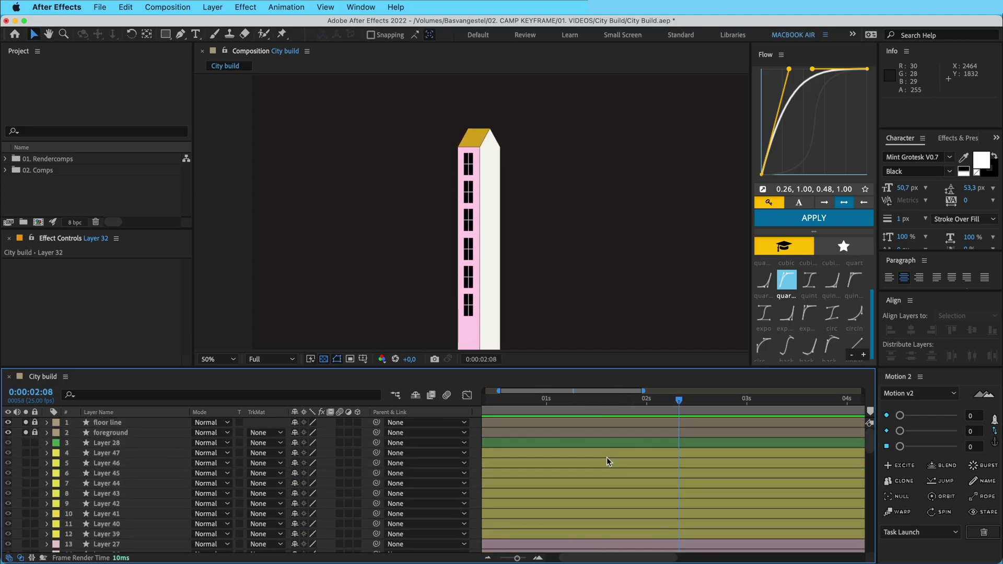
click(589, 506)
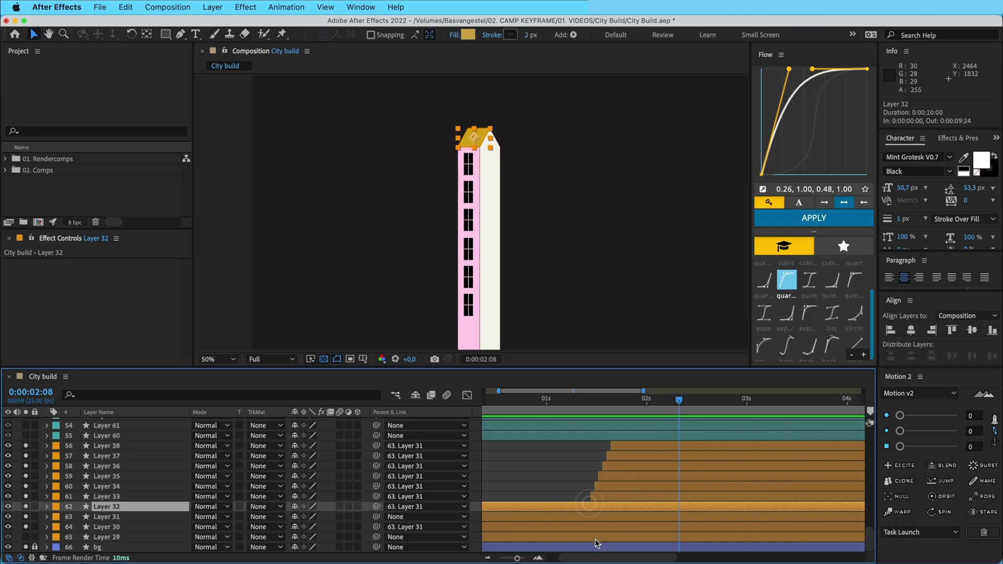
shift+click(594, 537)
key(u)
scroll(600, 506, down, 2)
click(570, 401)
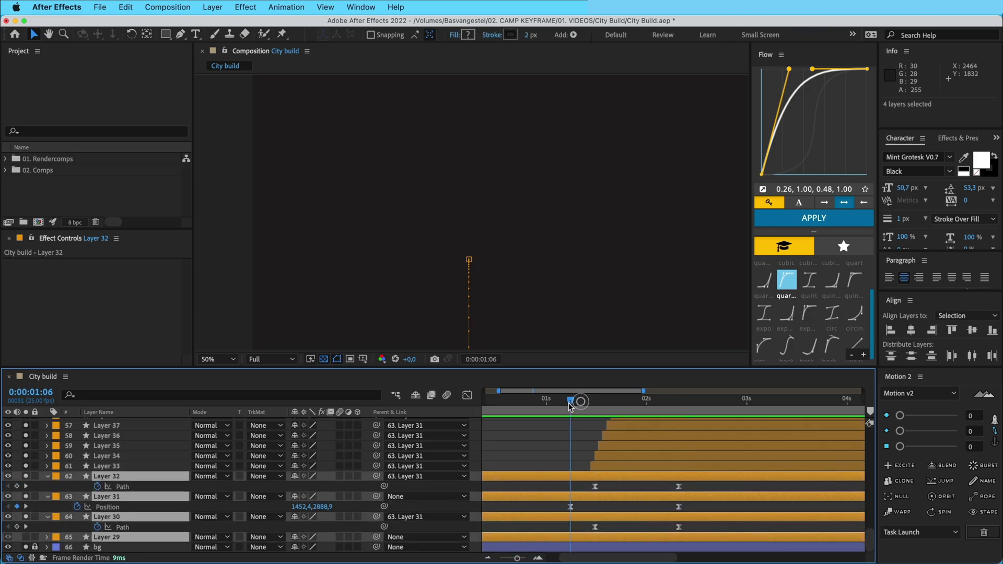
key(alt+bracketleft)
Step: Pre-compose Layers 38 to 29 as Building_01, moving all attributes and adjusting the duration to the layers' time span
scroll(601, 448, up, 3)
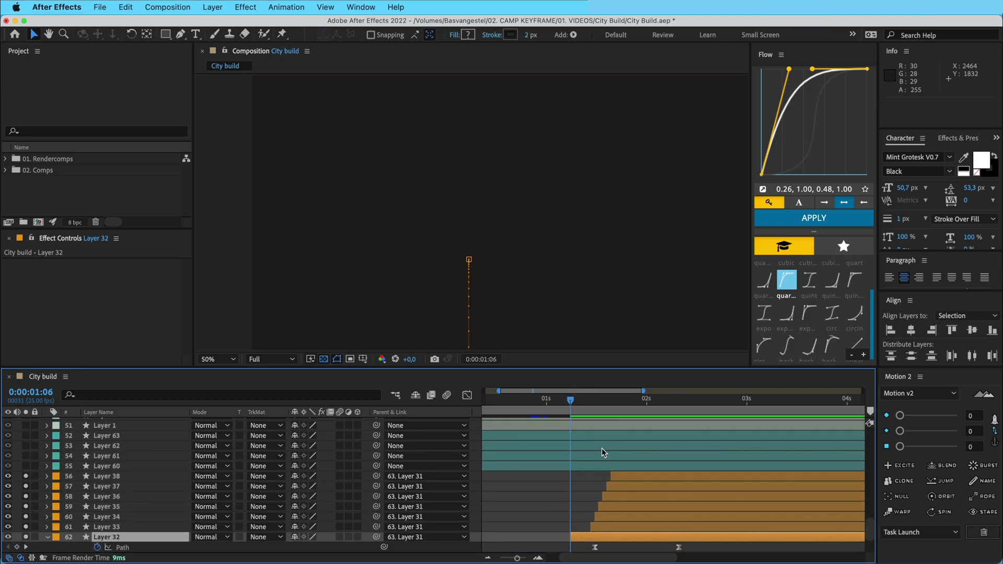
shift+click(627, 475)
key(u)
scroll(566, 478, down, 2)
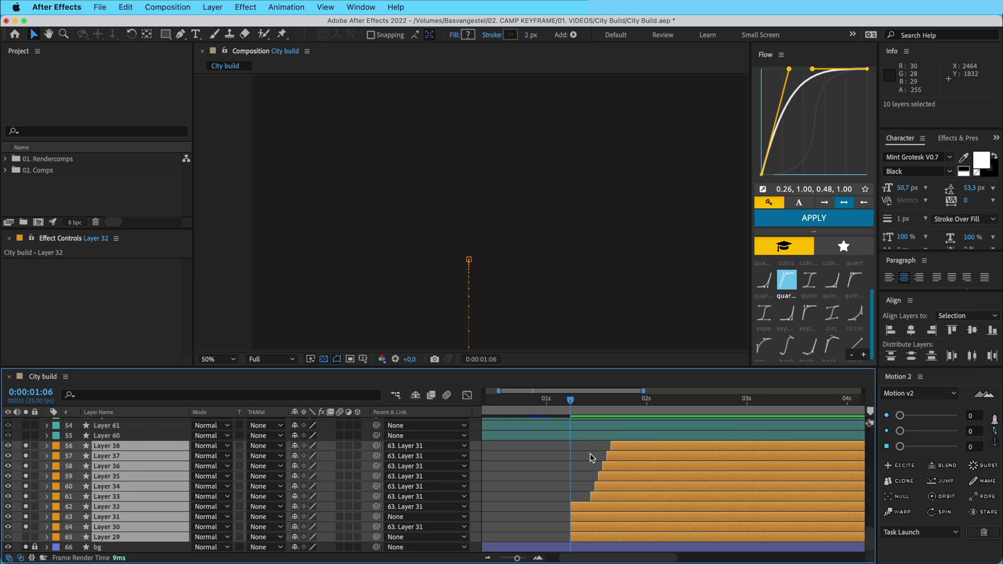
key(super+shift+c)
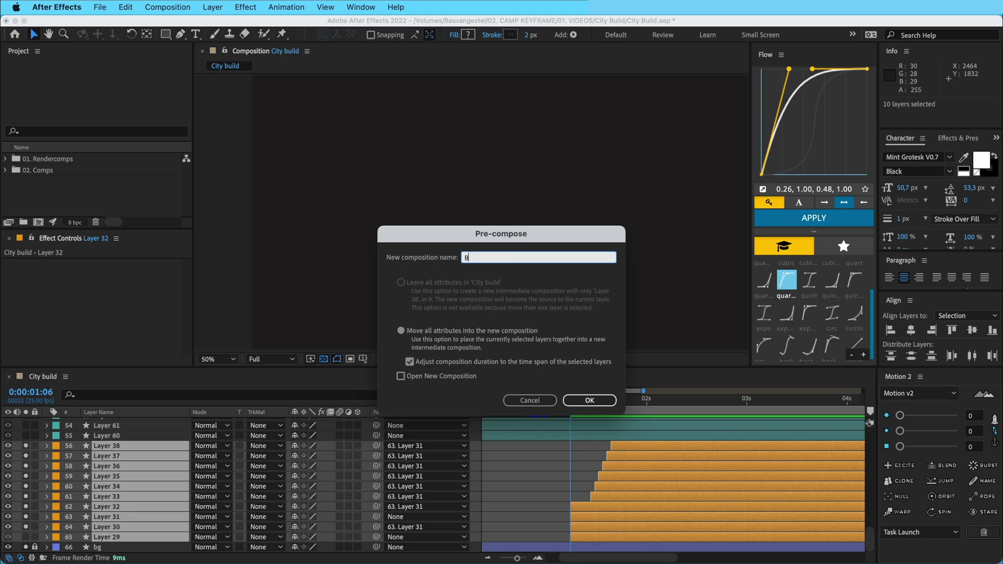
text(Building_01)
key(Return)
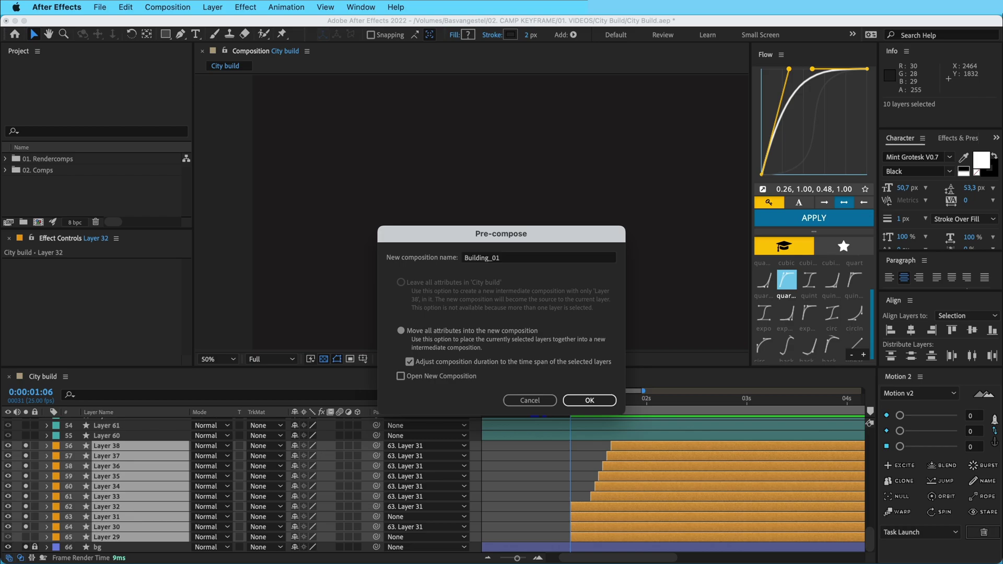
Step: Turn on Collapse Transformations for Building_01, and unsolo and lock the layer
click(304, 537)
key(space)
drag(589, 265, 582, 231)
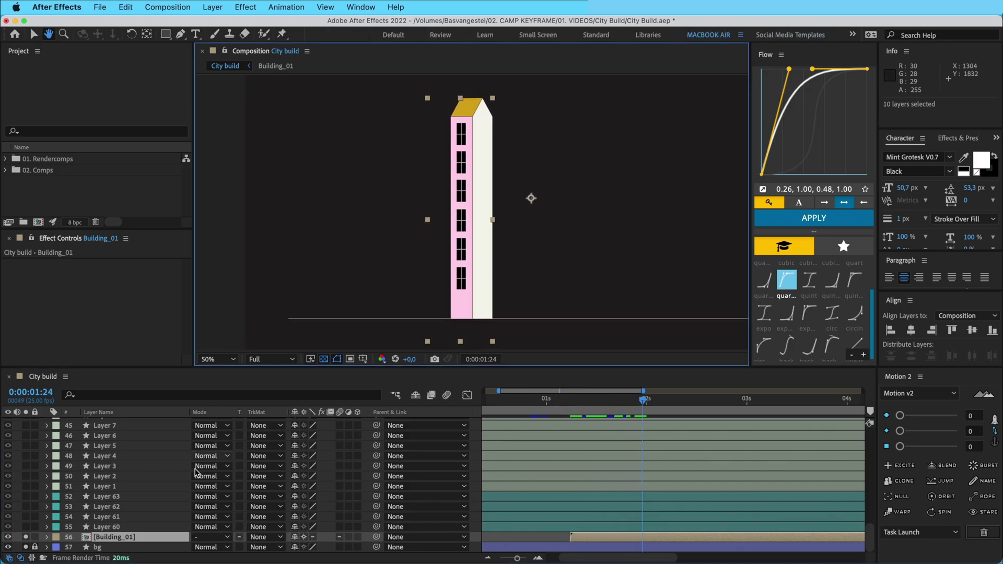
click(26, 538)
click(35, 537)
Step: Solo Layers 60 to 63 of the small yellow house
click(107, 527)
shift+click(74, 496)
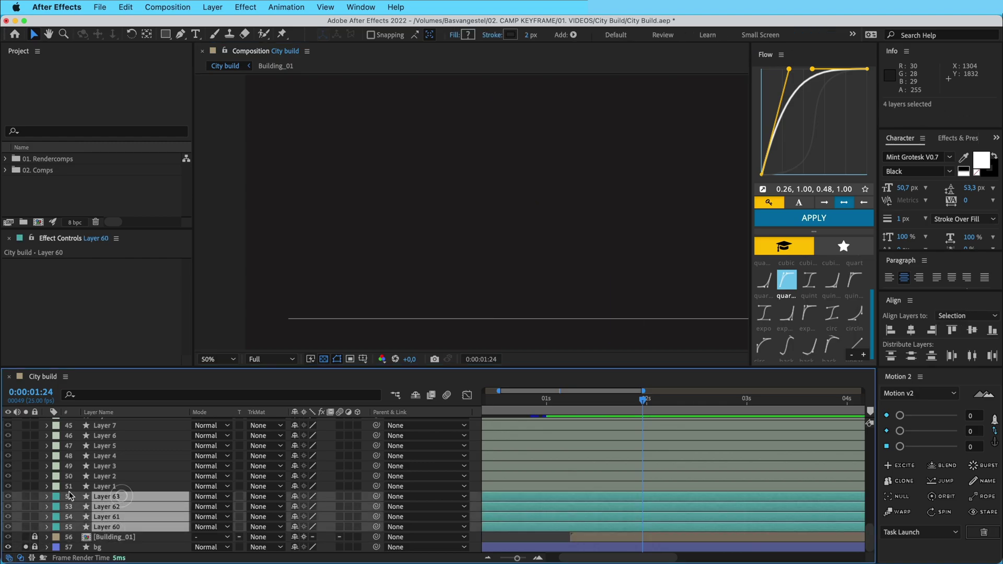
click(26, 496)
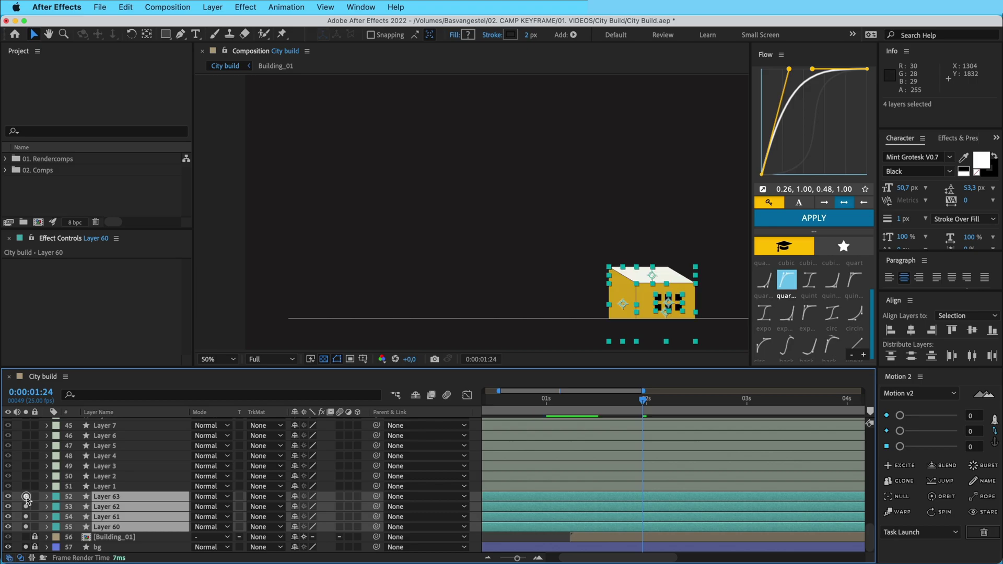
Step: Open Building_01, check Layer 29 by toggling its solo, and return to the City build composition
double_click(112, 537)
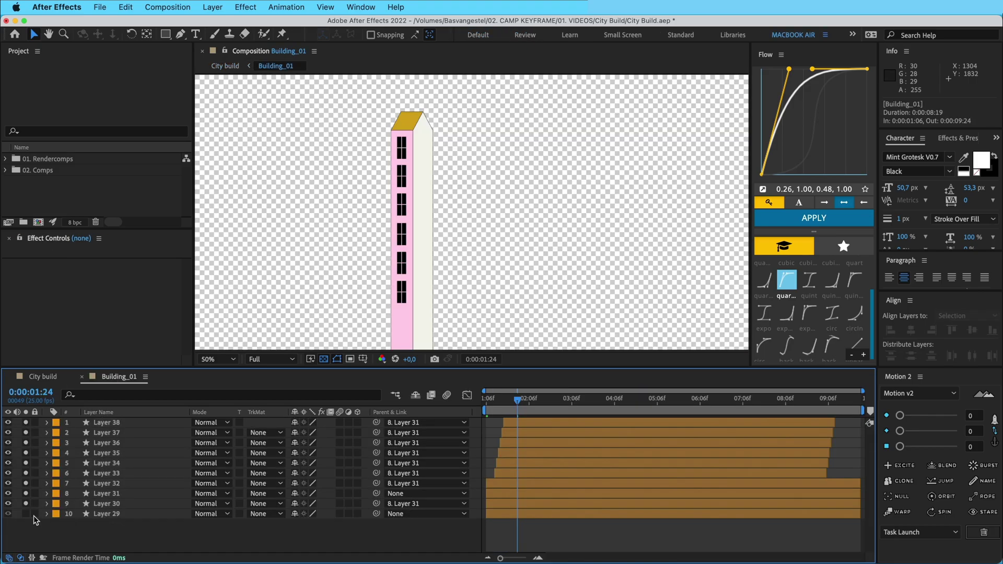
click(23, 515)
click(24, 515)
click(42, 377)
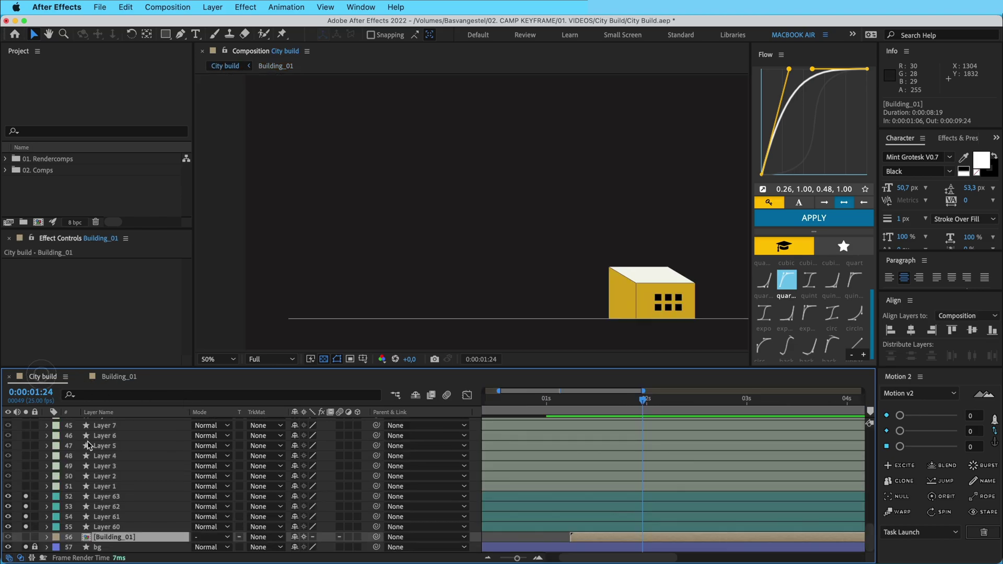
Step: Turn off solo for Layers 60 to 63, bg, foreground and floor line to show the whole city
click(104, 496)
shift+click(110, 527)
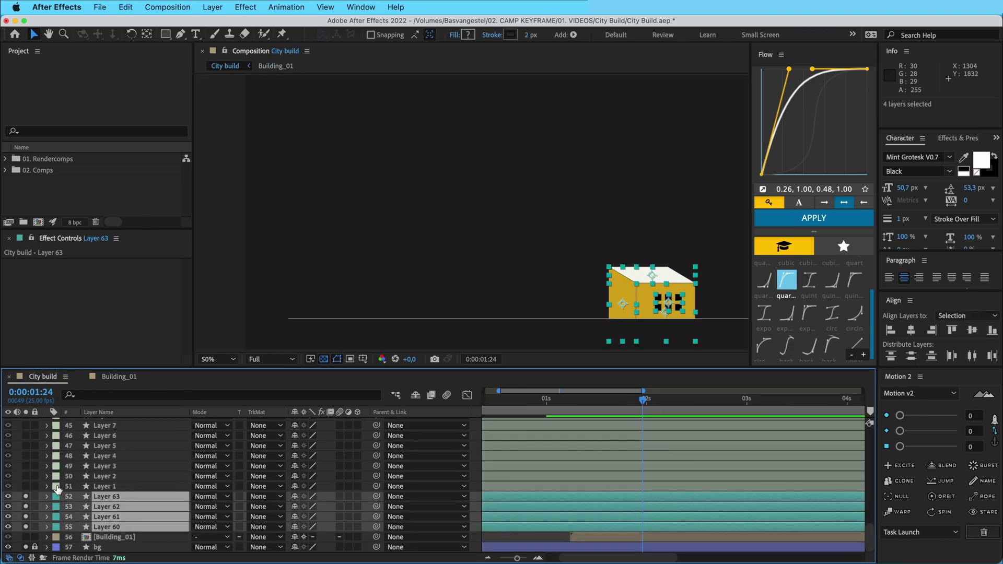
click(25, 496)
click(25, 546)
scroll(32, 491, up, 15)
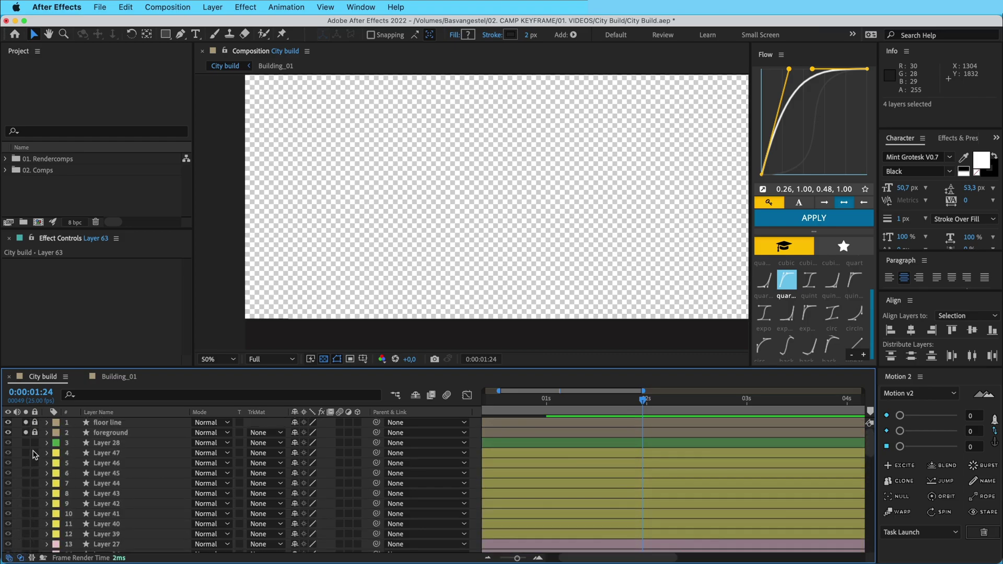
drag(25, 433, 36, 425)
click(474, 439)
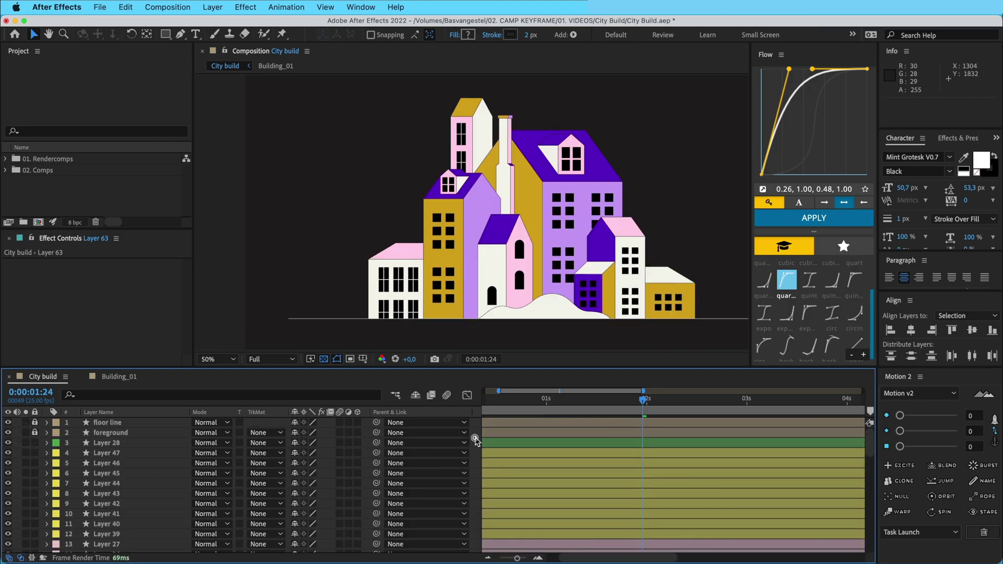
Step: Find the layers of the large purple-roofed house from its dormer and solo Layers 48 to 59
drag(568, 176, 527, 175)
click(527, 176)
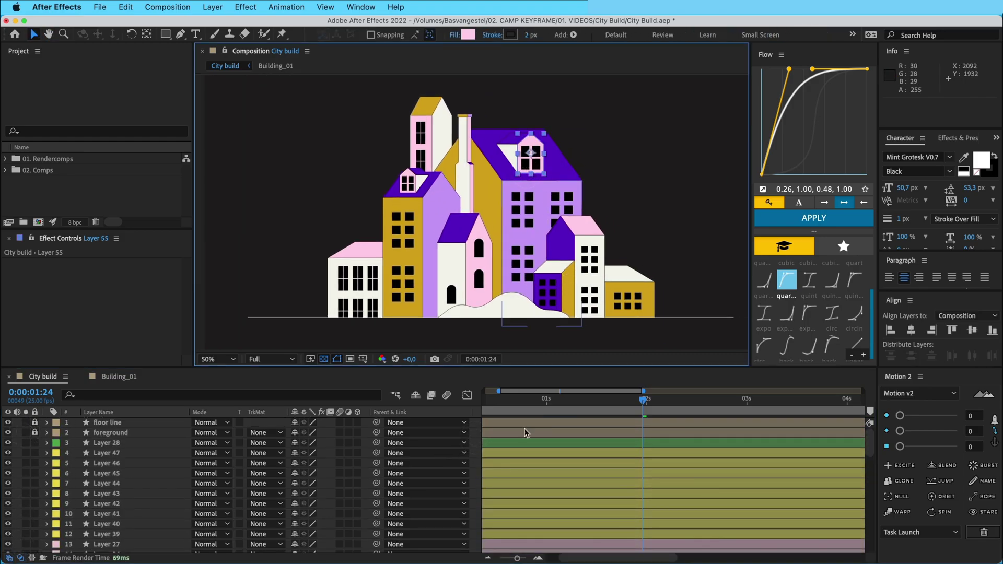
scroll(543, 490, down, 10)
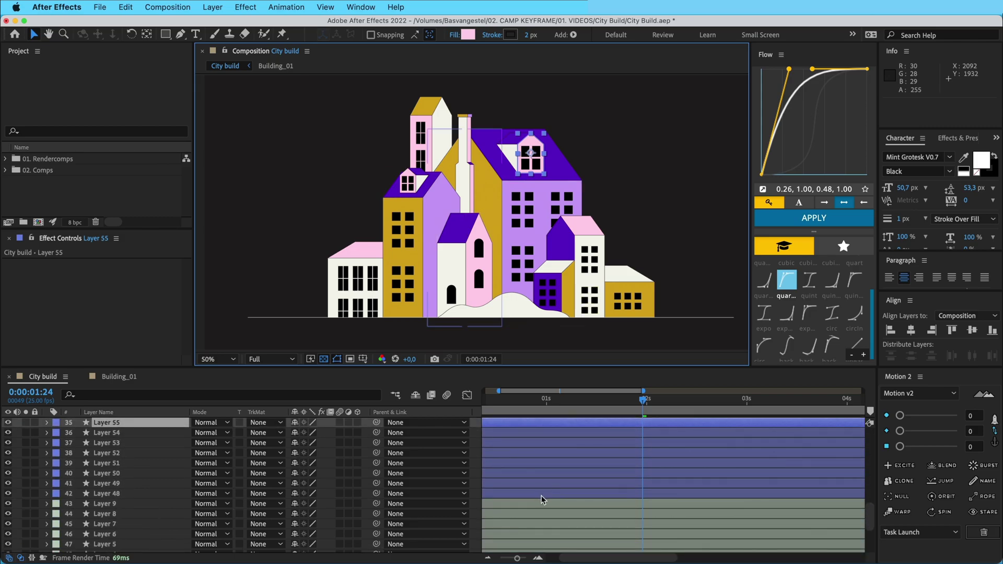
click(541, 494)
scroll(533, 472, up, 4)
shift+click(506, 441)
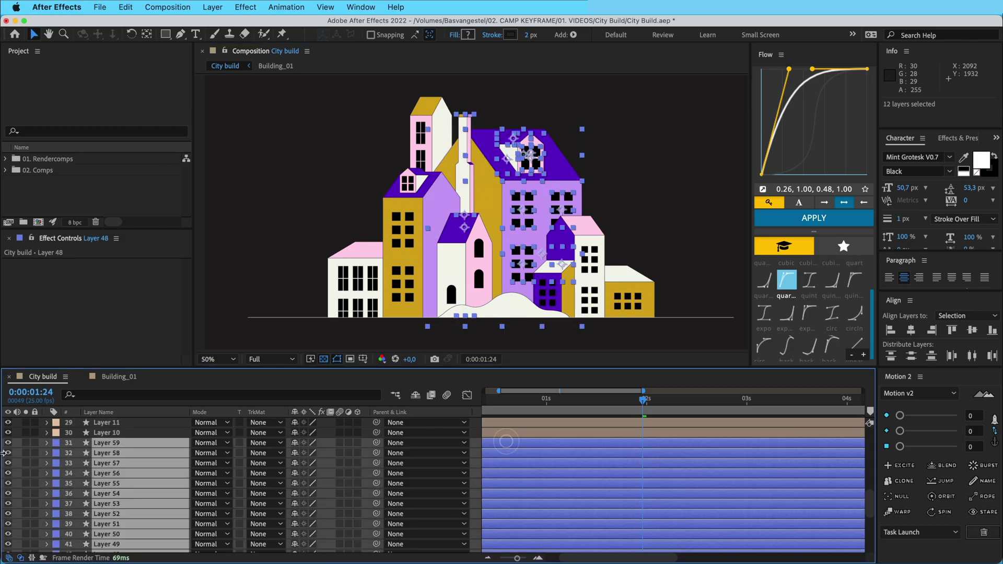
Step: Solo the bg, floor line and foreground layers along with the large house
scroll(31, 486, down, 10)
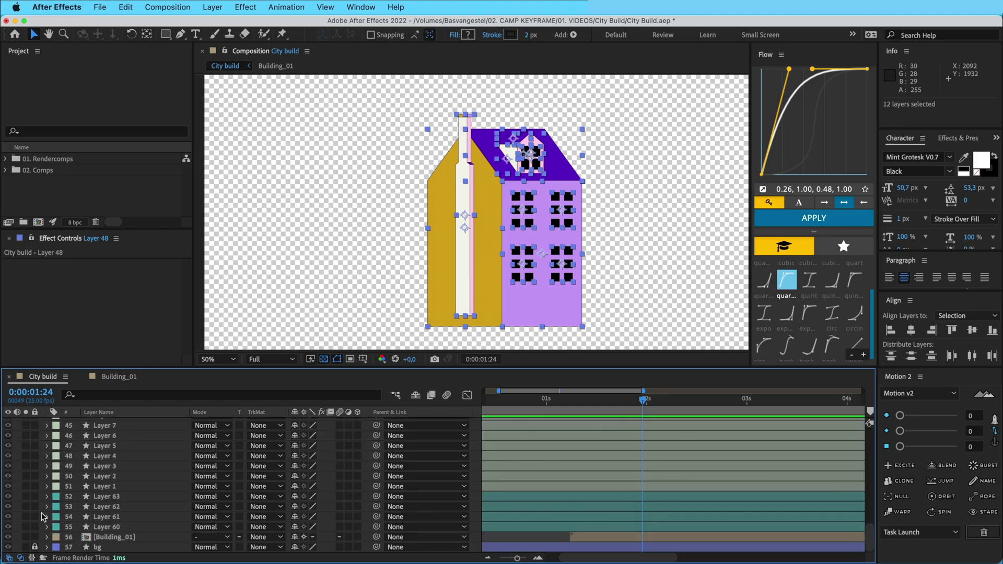
click(25, 547)
scroll(45, 453, up, 20)
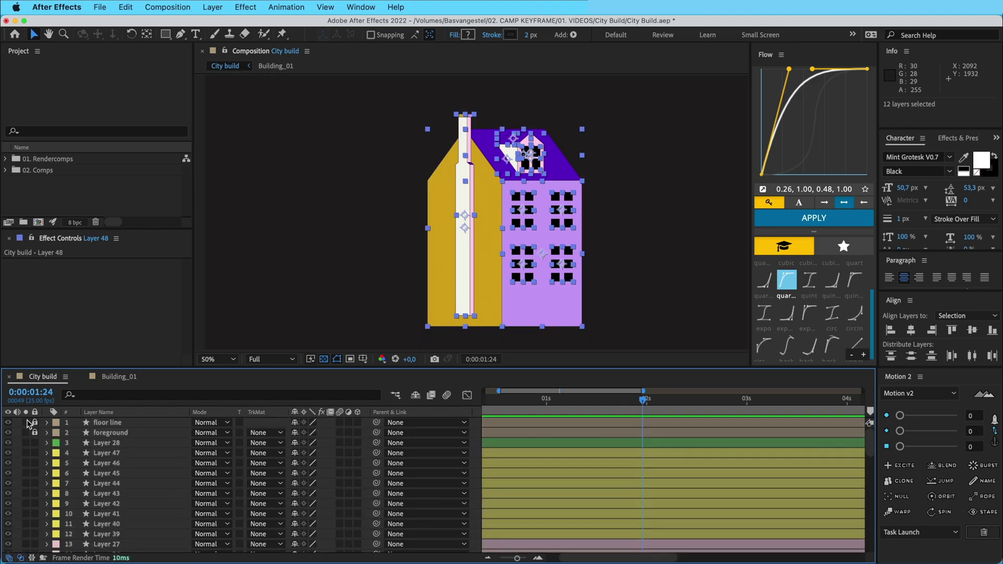
drag(26, 422, 26, 432)
click(458, 346)
drag(565, 238, 542, 235)
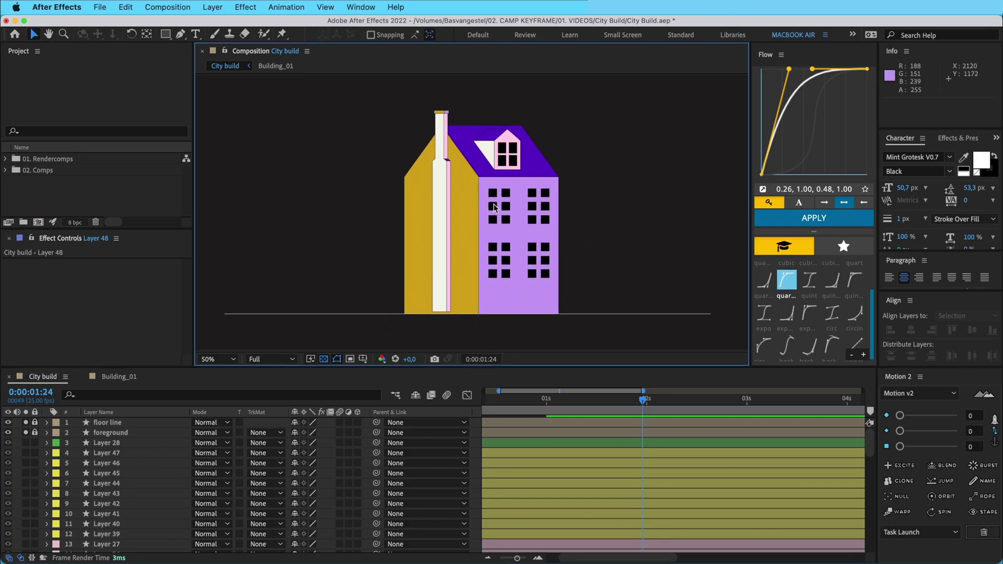
Step: Move the house's purple roof and facade pieces aside to inspect how they are layered, and undo the moves
drag(442, 178, 395, 233)
key(period)
drag(404, 204, 236, 225)
key(super+z)
key(ctrl+z)
key(ctrl+z)
key(ctrl+z)
key(ctrl+z)
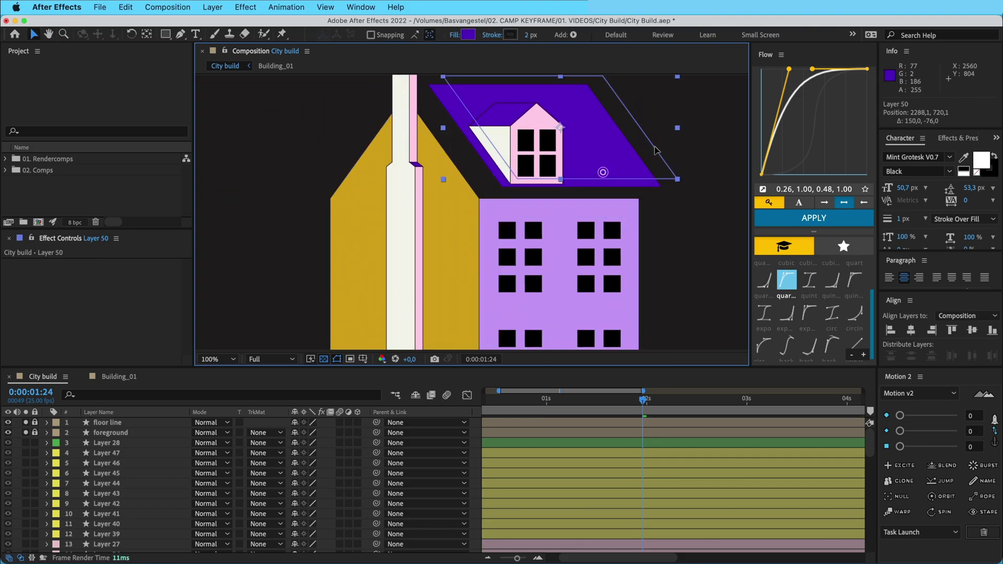
click(604, 237)
drag(615, 244, 616, 143)
click(528, 177)
click(529, 251)
scroll(602, 251, up, 3)
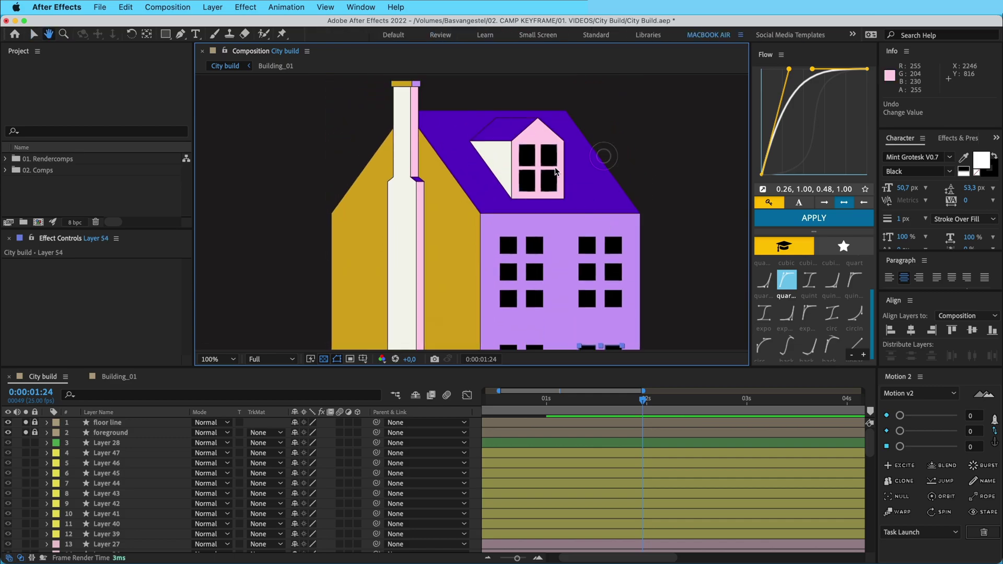
Step: Pull the dormer's windows, pink front and white side apart to inspect its pieces, and undo the moves
drag(526, 154, 585, 184)
key(ctrl+z)
key(ctrl+z)
key(ctrl+z)
key(ctrl+z)
key(ctrl+z)
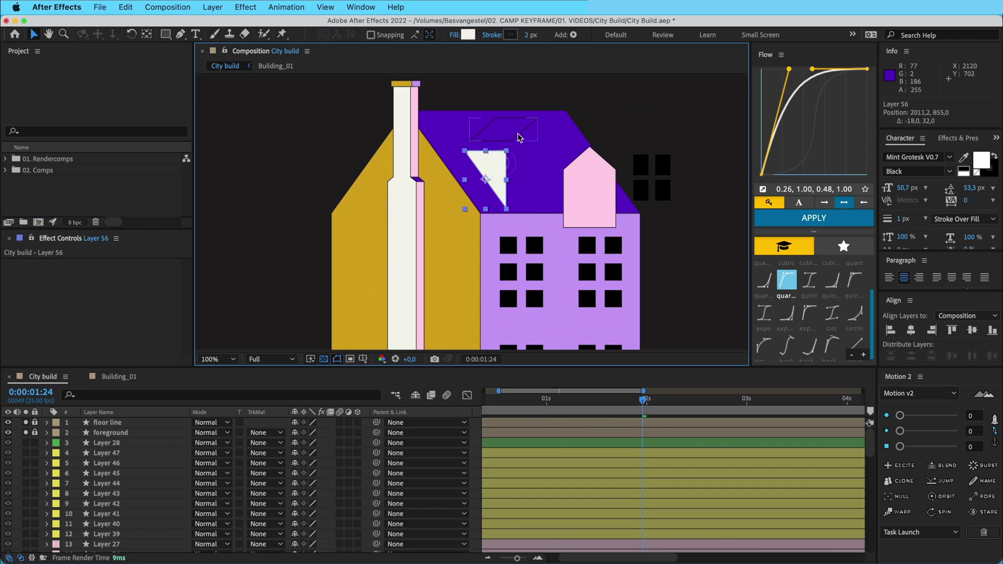
key(ctrl+z)
key(ctrl+z)
key(ctrl+z)
key(ctrl+z)
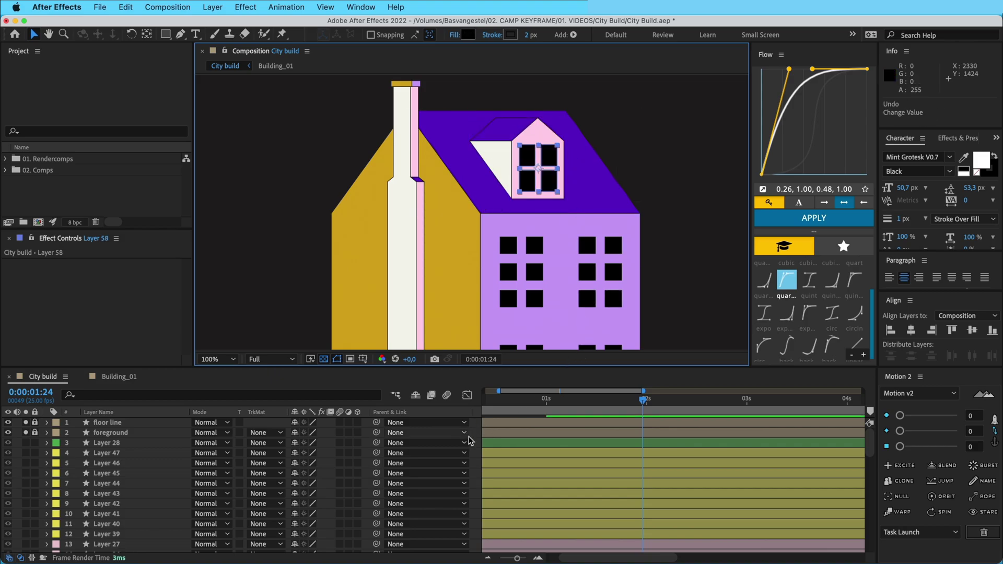
Step: Examine which layers form the large house's yellow side, purple roof and lilac front wall
scroll(540, 452, down, 4)
scroll(541, 447, down, 6)
scroll(542, 447, left, 1)
key(space)
drag(610, 248, 605, 213)
scroll(607, 216, down, 1)
key(space)
drag(555, 245, 514, 249)
click(458, 217)
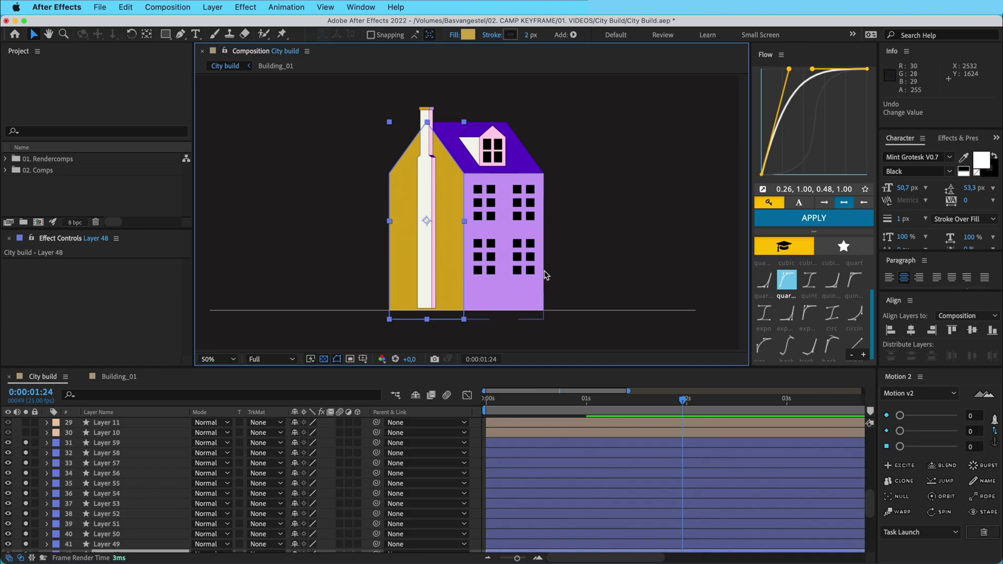
shift+click(526, 151)
click(518, 288)
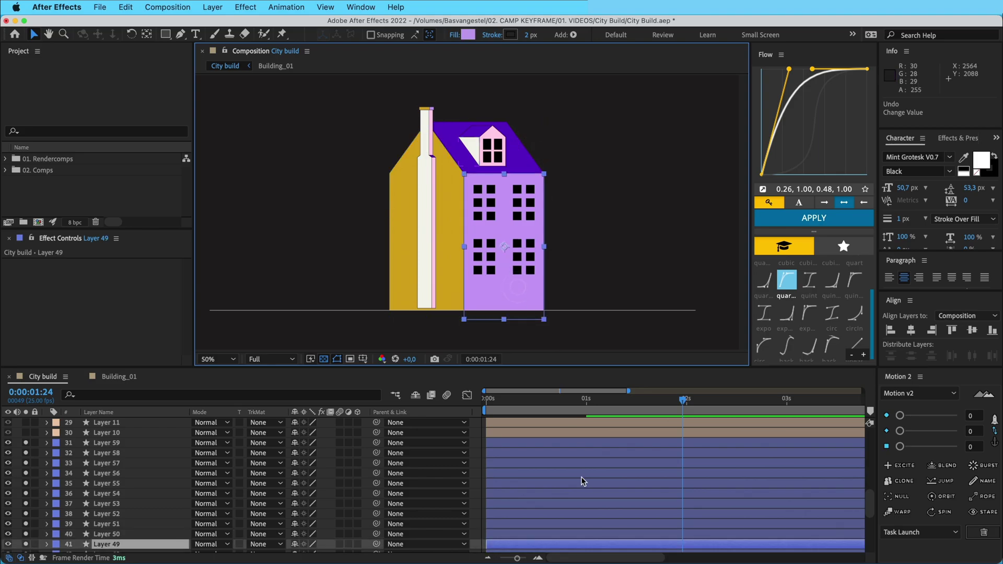
scroll(574, 483, down, 3)
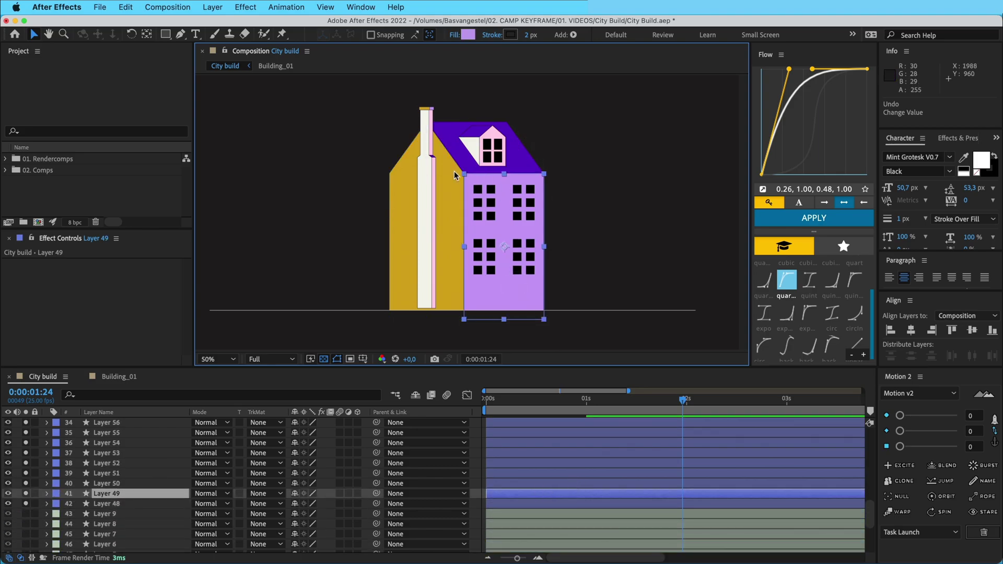
Step: Parent the roof, Layer 50, and the yellow side, Layer 48, to the front wall, Layer 49, and test by moving Layer 49
click(450, 125)
shift+click(396, 180)
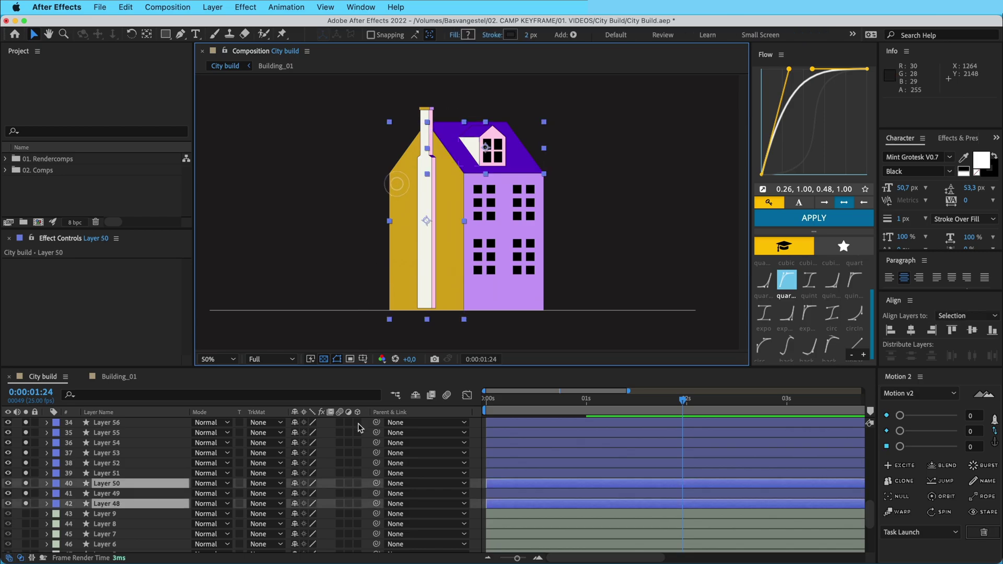
drag(376, 505, 124, 493)
drag(501, 297, 568, 317)
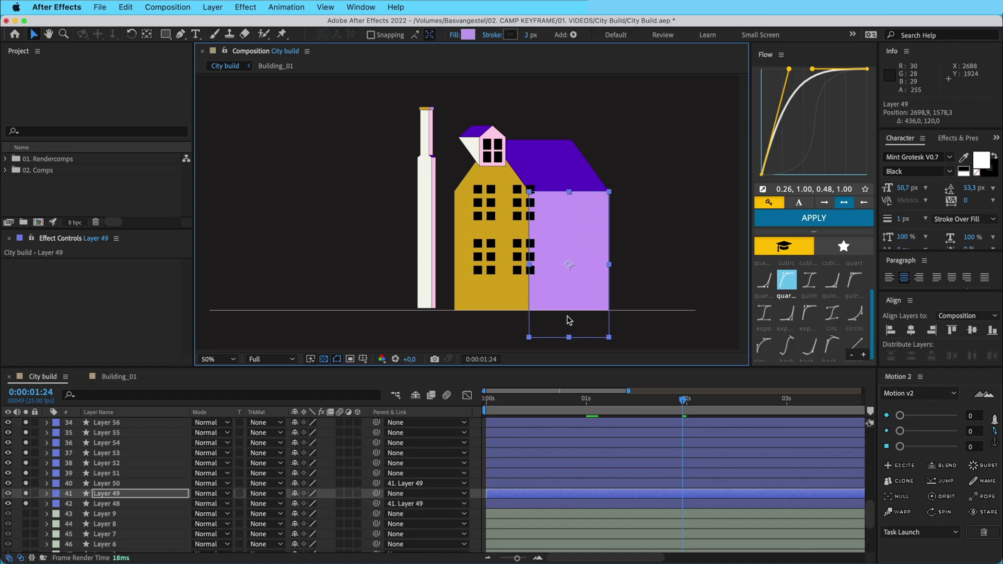
Step: Undo the test move and parent the four facade window groups, Layers 51 to 54, to the front wall, Layer 49
key(super+z)
click(472, 439)
click(485, 202)
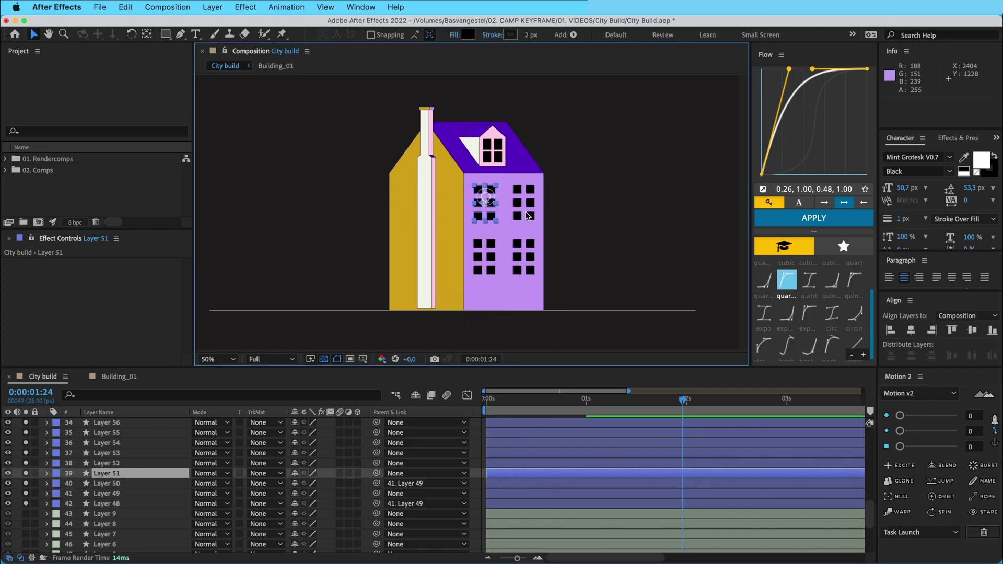
shift+click(523, 203)
shift+click(521, 256)
shift+click(491, 257)
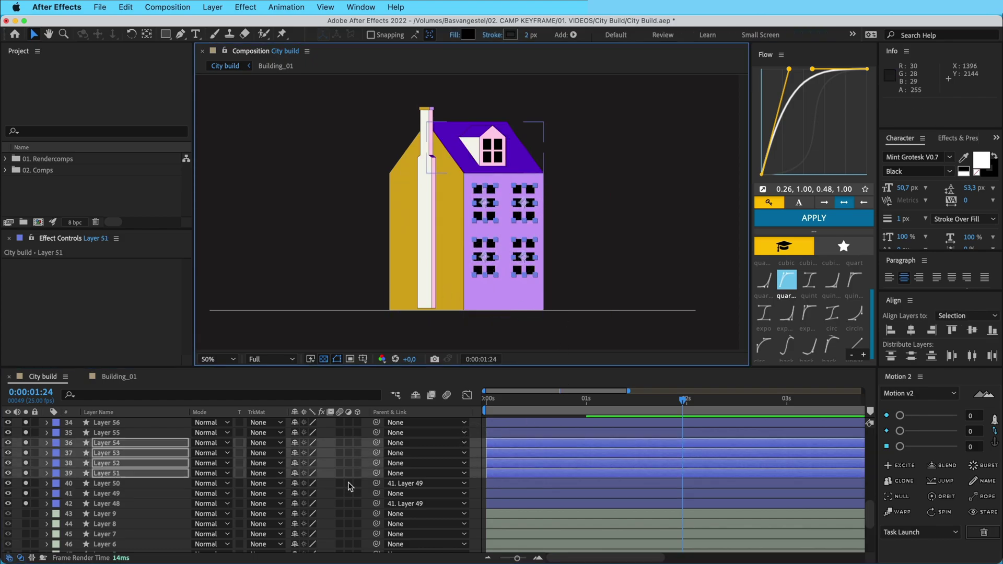
drag(375, 474, 110, 493)
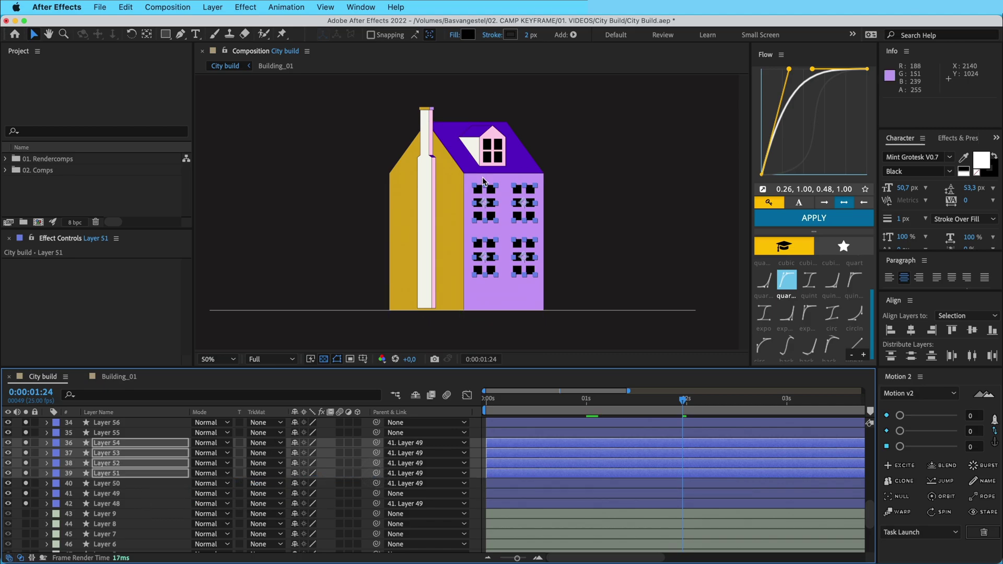
Step: Parent the chimney, Layer 59, to the front wall, Layer 49
click(422, 192)
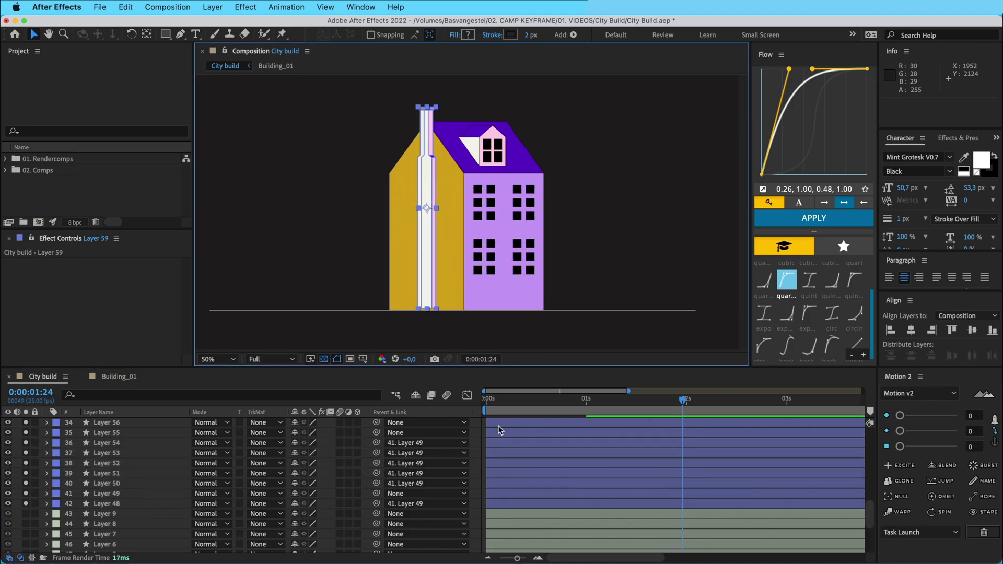
scroll(418, 463, up, 2)
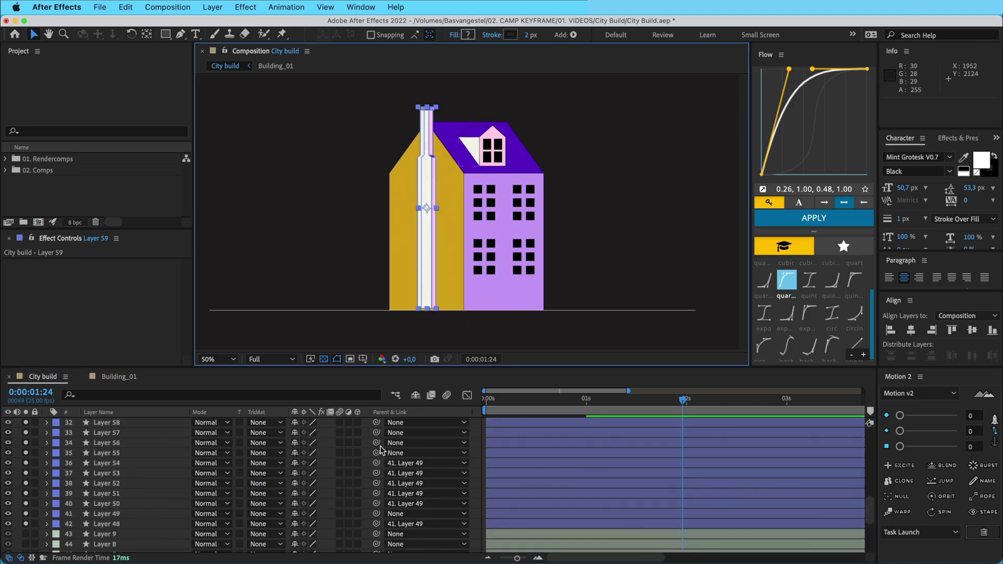
scroll(380, 444, up, 1)
drag(376, 422, 125, 524)
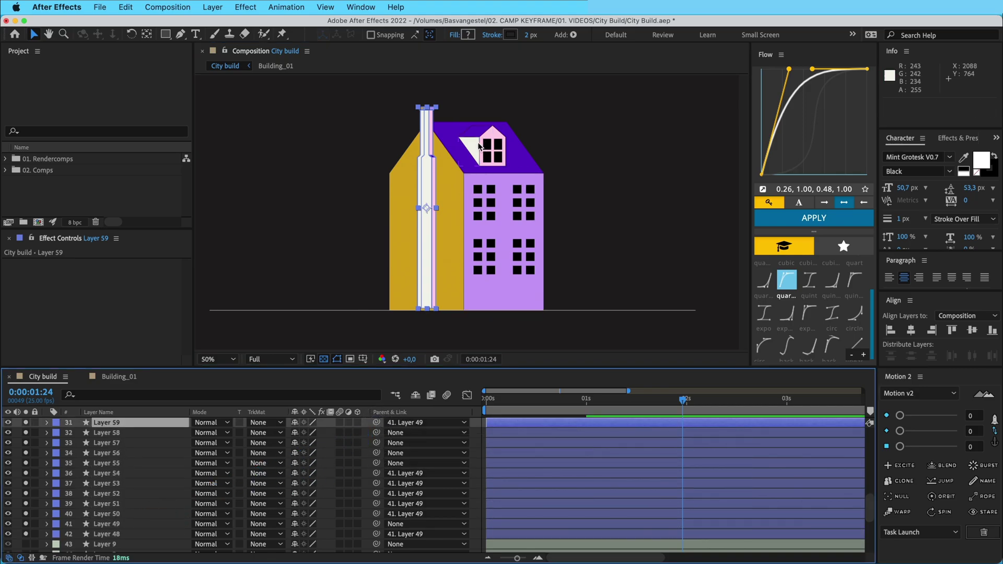
Step: Parent the dormer's four pieces, Layers 55 to 58, to the front wall, Layer 49
scroll(527, 159, up, 2)
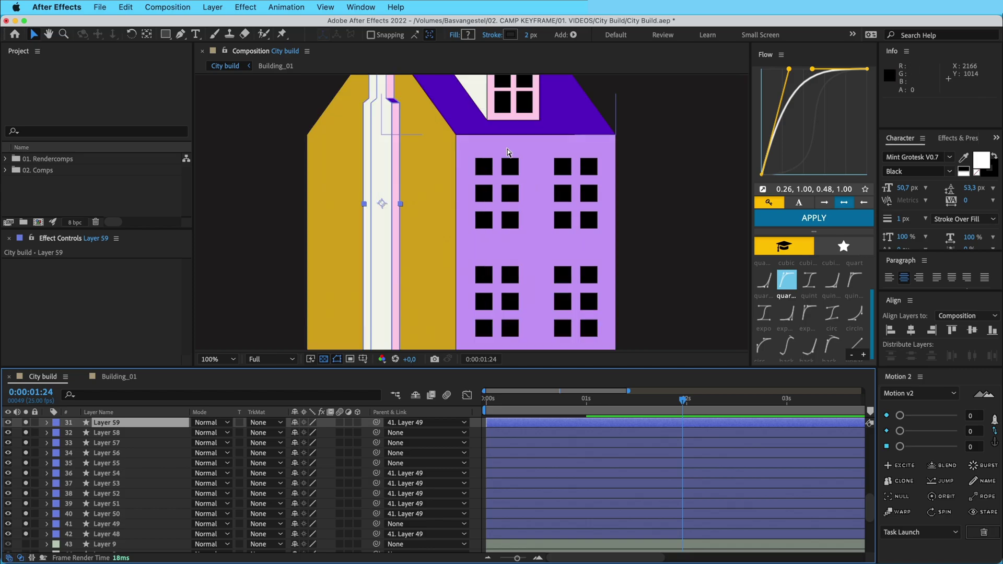
scroll(522, 161, up, 2)
click(496, 151)
shift+click(494, 147)
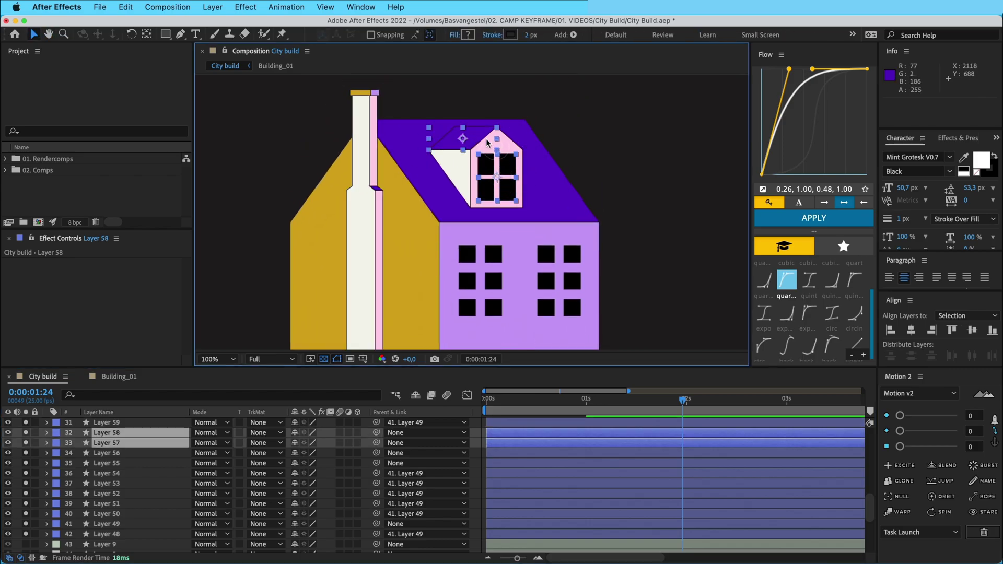
shift+click(510, 140)
shift+click(446, 171)
drag(376, 462, 407, 525)
Step: Keyframe Layer 49's position at 0:00:01:24, and at 0:00:01:01 move it straight down below the ground line to 2262.9, 2970.3
click(488, 524)
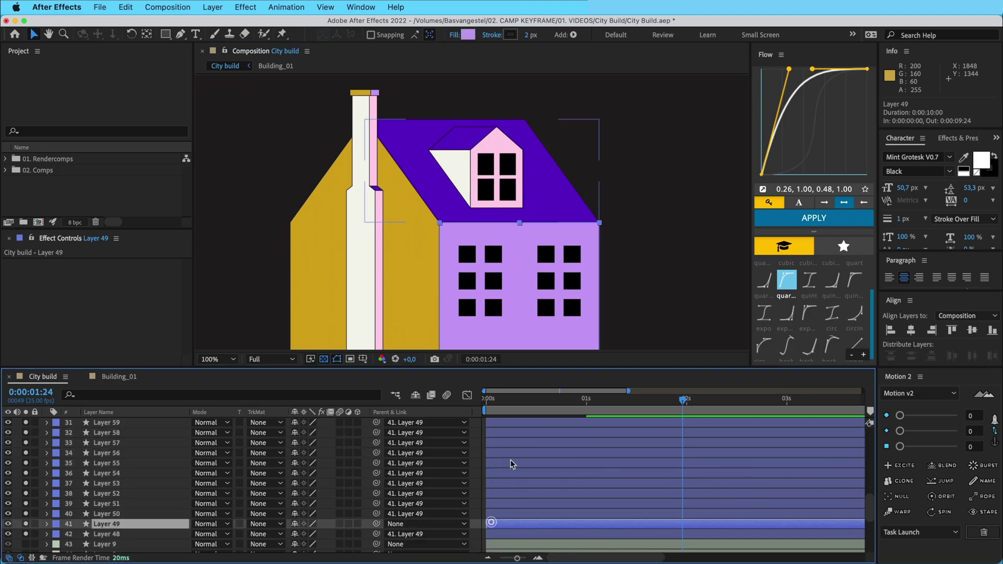
key(comma)
drag(566, 324, 573, 240)
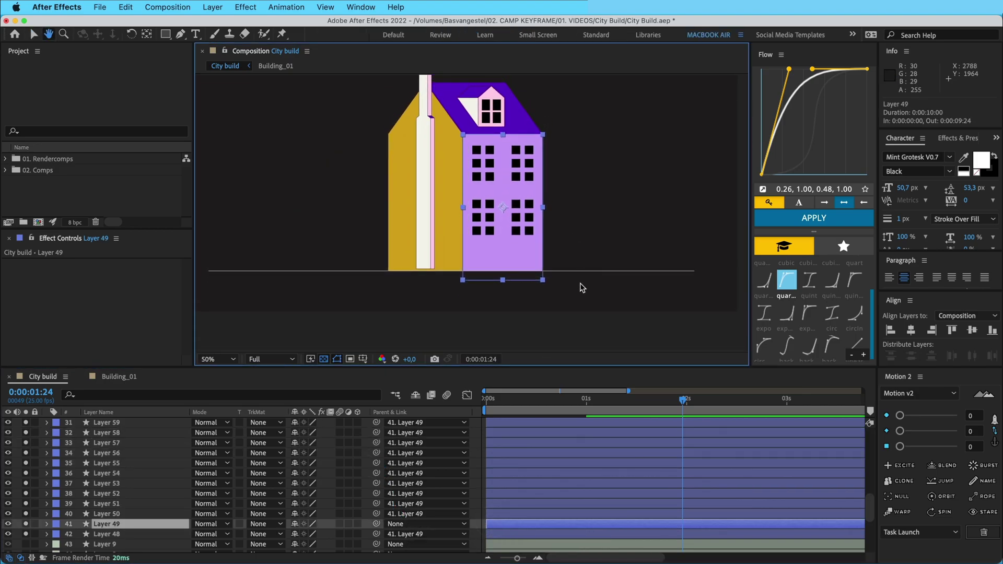
key(p)
click(76, 534)
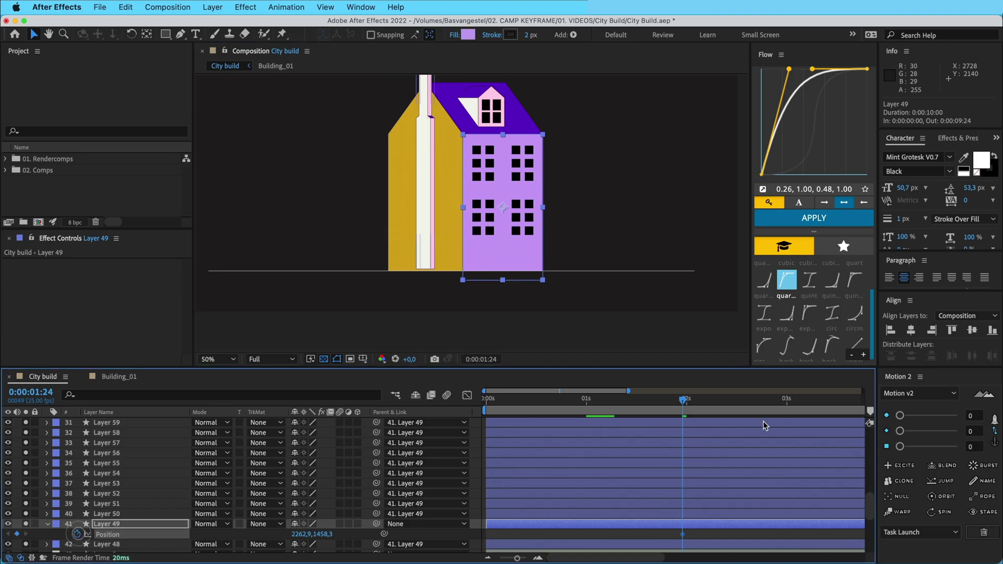
click(591, 400)
drag(520, 150, 497, 390)
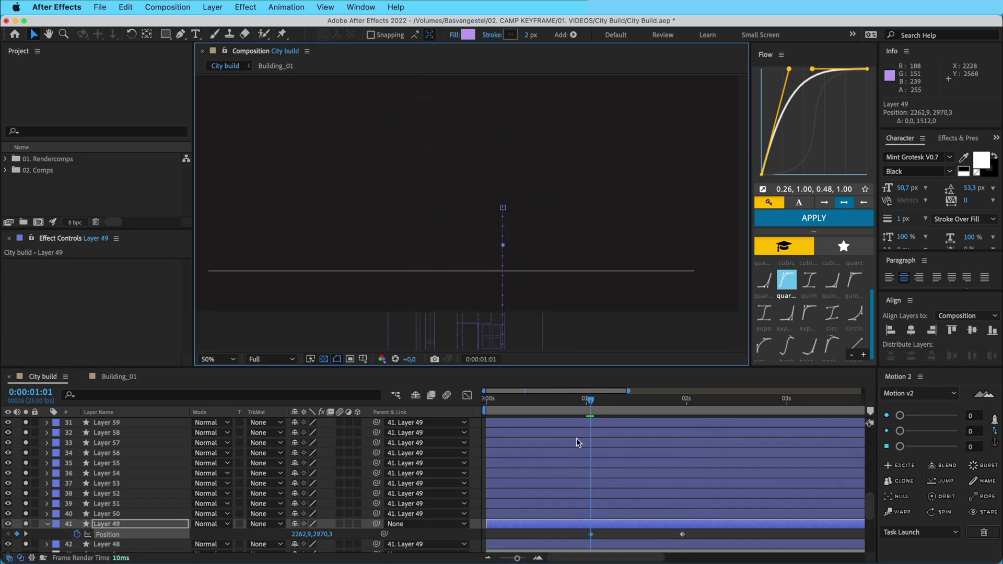
Step: Apply the 0.26, 1.00, 0.48, 1.00 Flow curve to Layer 49's two position keyframes and preview the house rising
drag(584, 538, 687, 529)
click(813, 218)
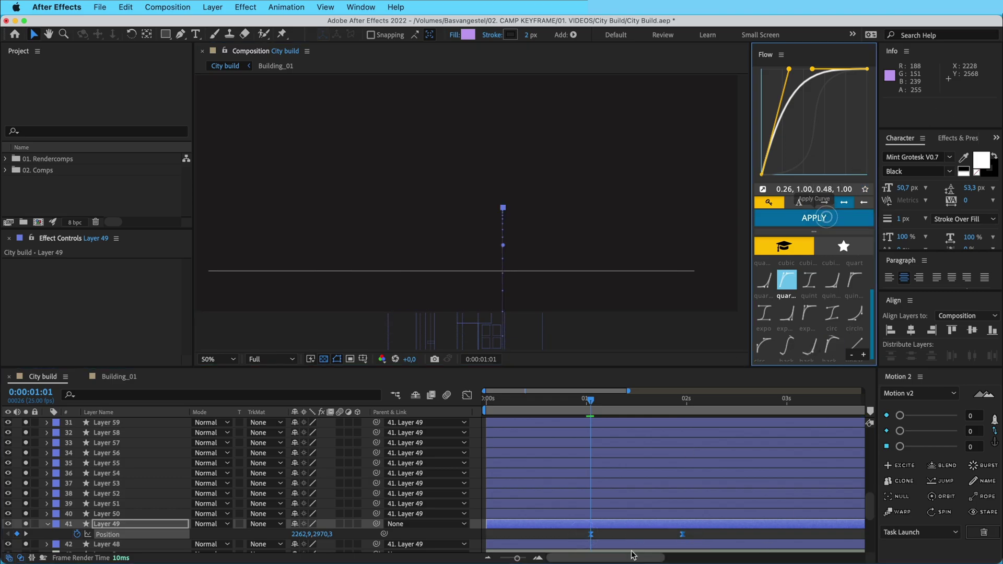
click(629, 535)
key(space)
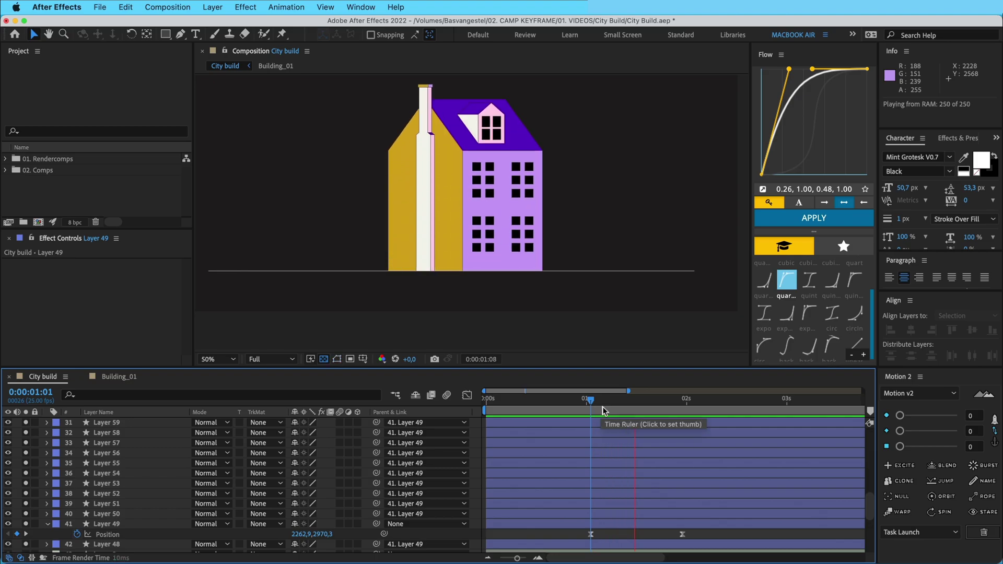
key(space)
Step: Set position keyframes at 0:00:01:24 on the four facade window groups, Layers 51 to 54
click(485, 173)
shift+click(517, 168)
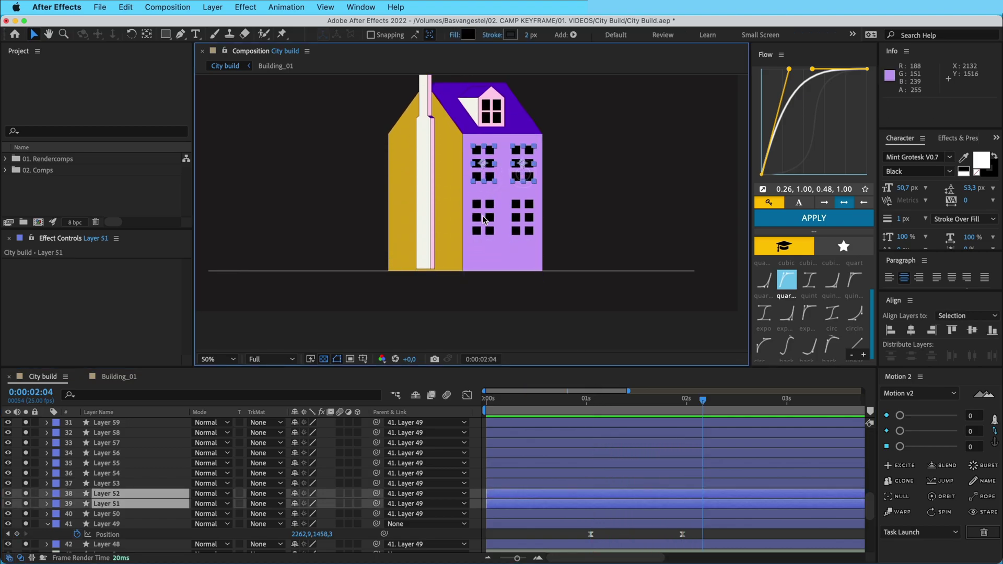
shift+click(481, 216)
shift+click(526, 222)
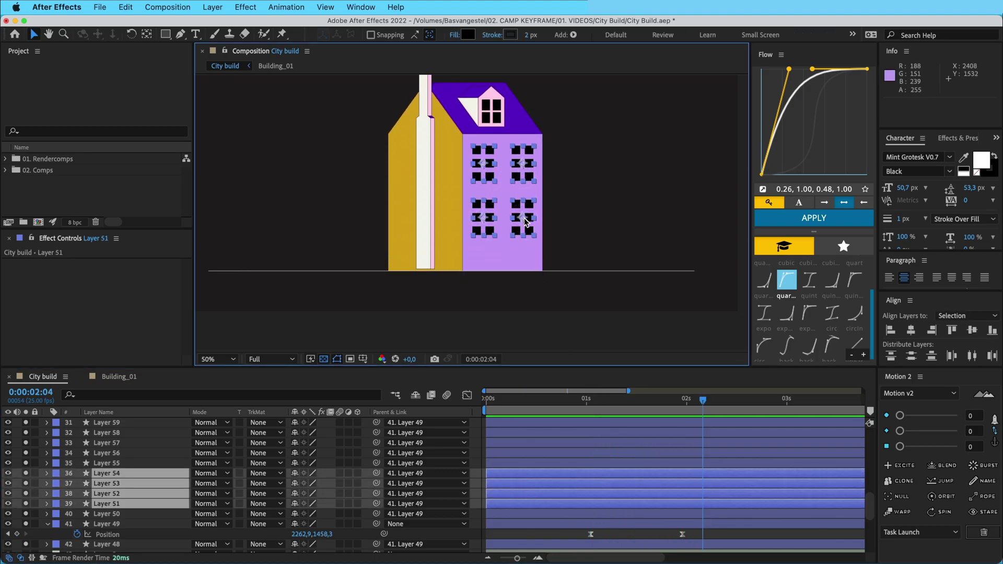
key(p)
scroll(679, 470, down, 3)
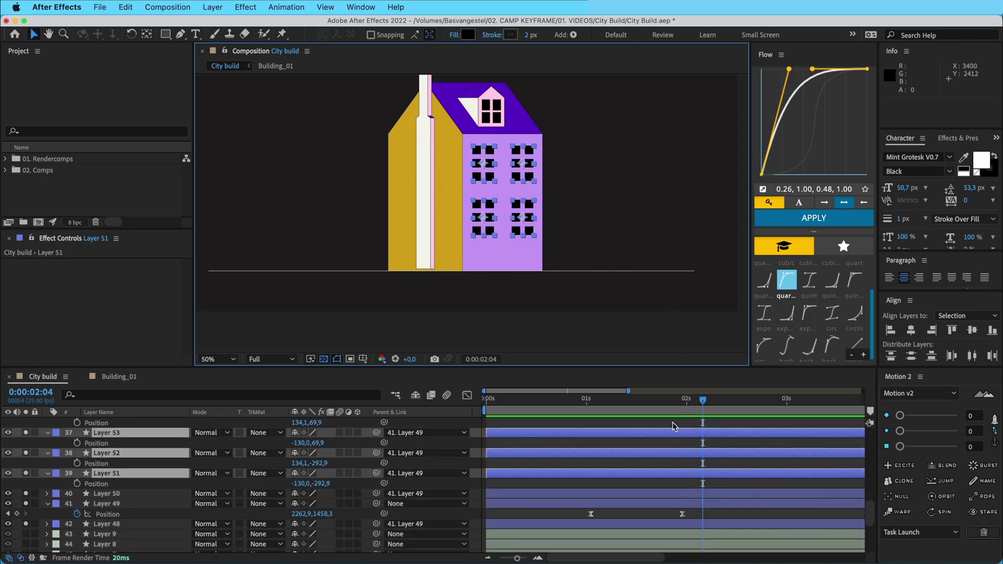
drag(691, 404, 682, 404)
click(76, 443)
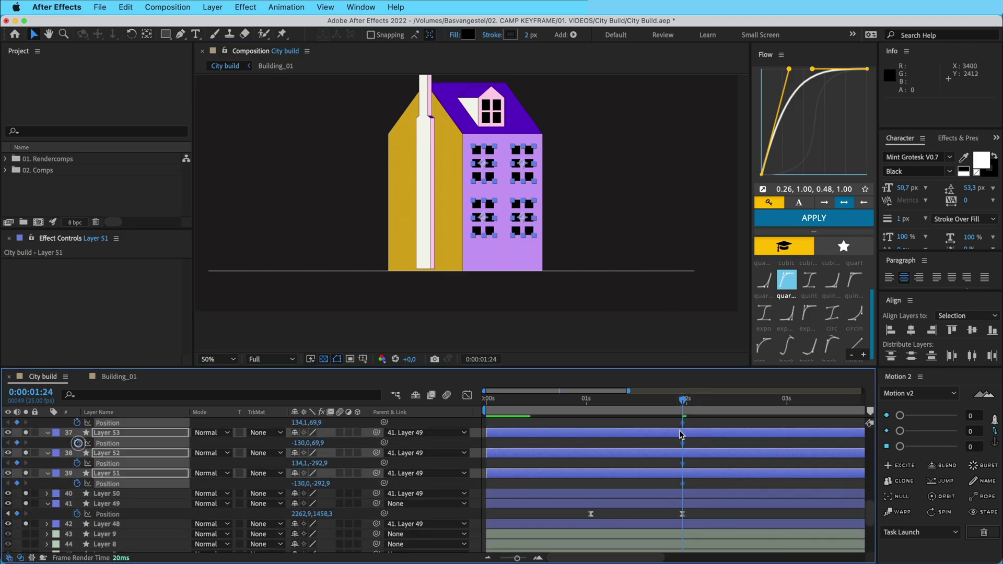
Step: At 0:00:01:01, move the four window groups down 272 px and trim their layer starts to that time
drag(612, 403, 598, 403)
key(space)
drag(561, 261, 559, 61)
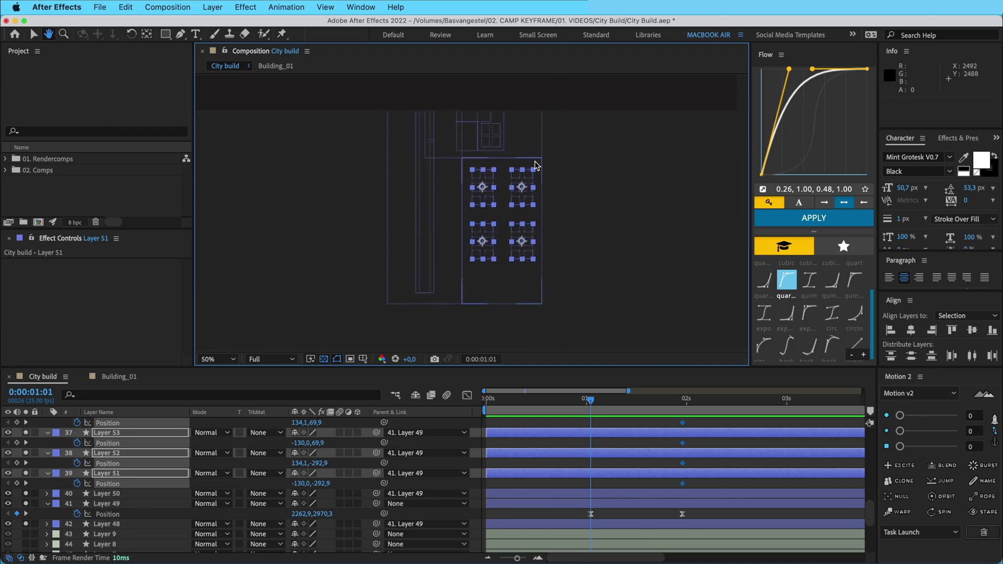
drag(523, 186, 523, 228)
drag(582, 413, 694, 485)
key(alt+bracketleft)
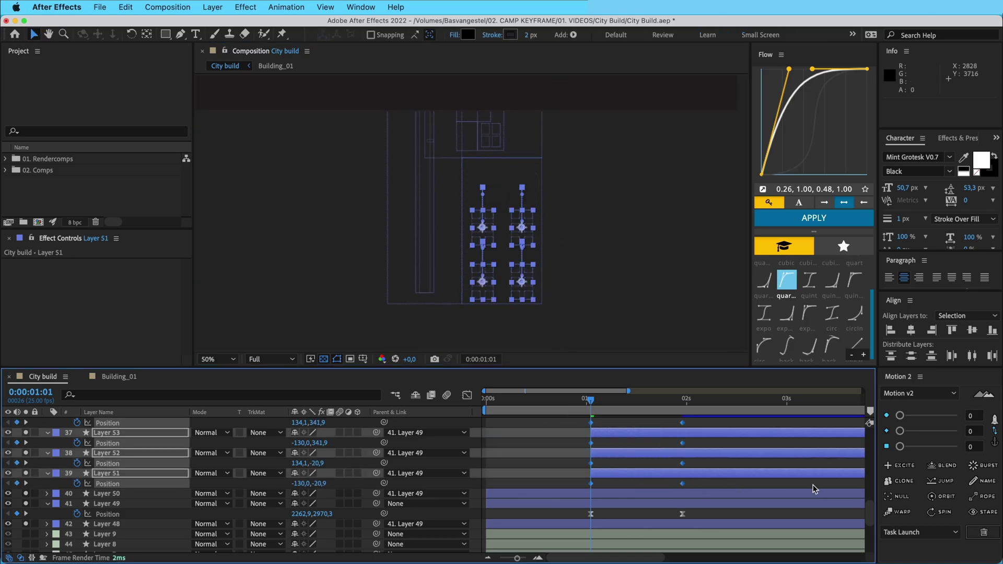
Step: Apply the Flow curve to the window keyframes, shift the four window layers about five frames later, and preview the motion
click(814, 218)
drag(692, 432, 712, 433)
key(space)
drag(641, 226, 650, 312)
key(space)
drag(622, 156, 642, 331)
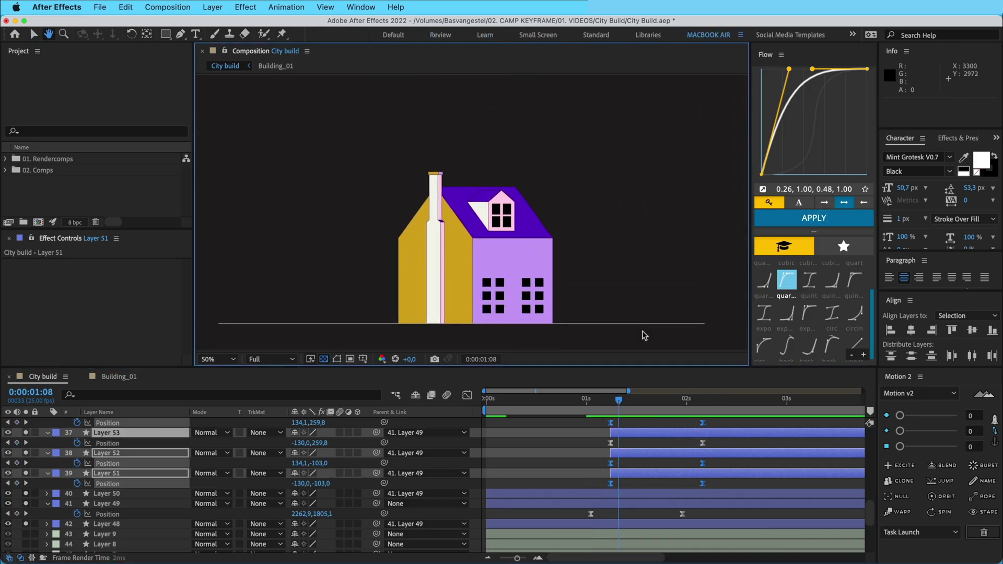
key(space)
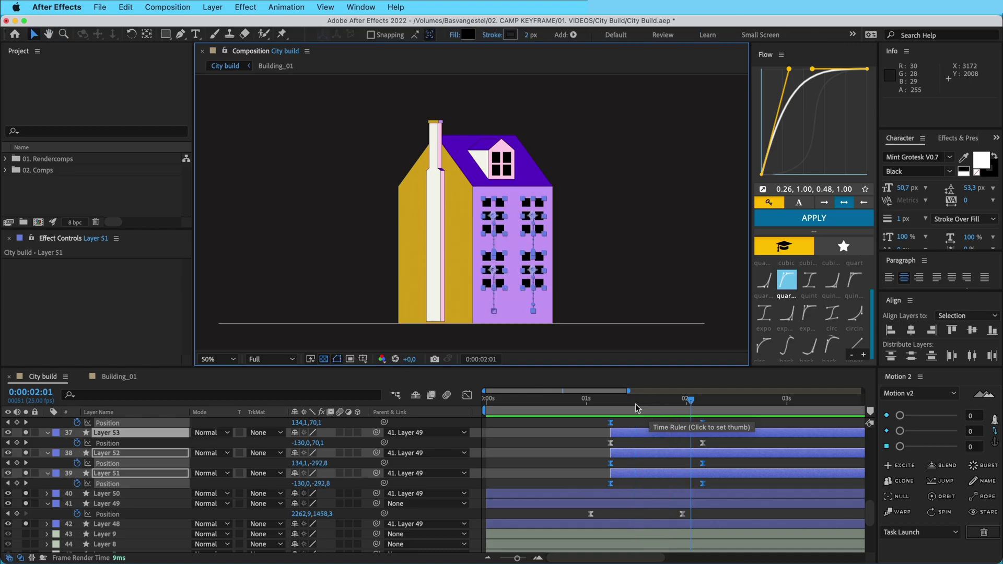
click(614, 404)
key(space)
click(637, 420)
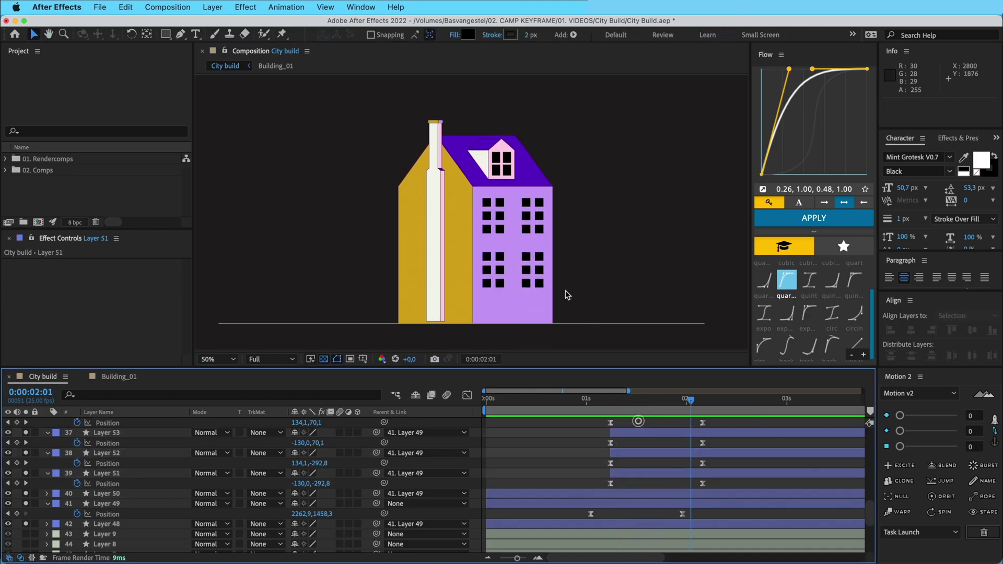
Step: Shift the two lower window groups, Layers 53 and 54, about two frames later than the upper ones and preview the stagger
click(500, 275)
shift+click(533, 279)
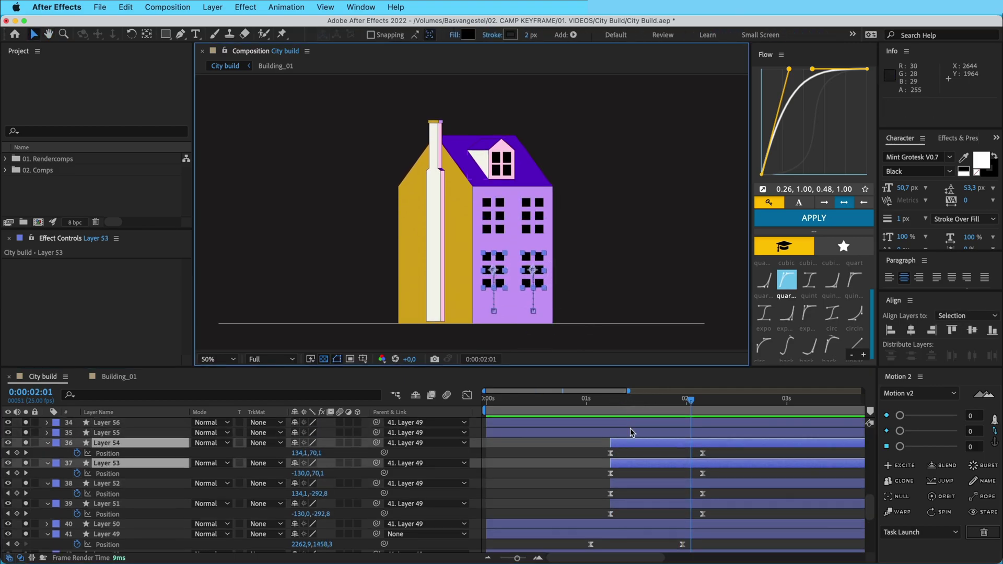
drag(630, 440, 638, 447)
click(595, 399)
click(637, 448)
key(space)
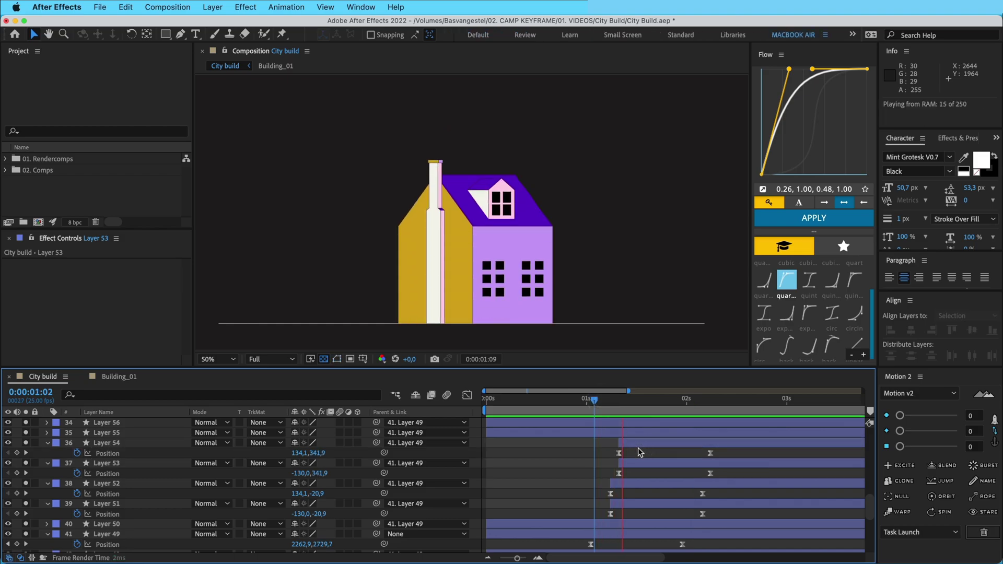
key(space)
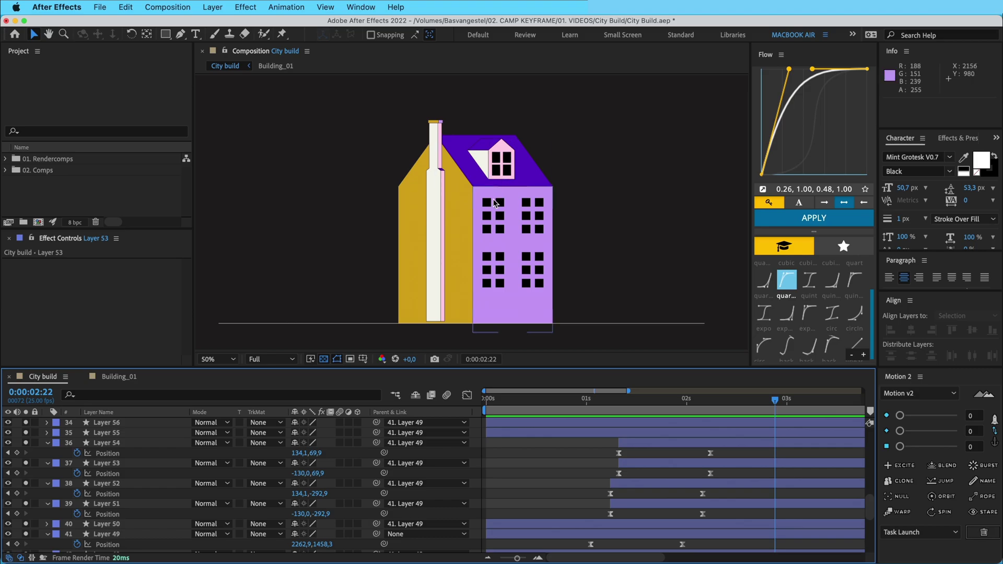
Step: Set a position keyframe on the chimney, Layer 59, at 0:00:02:22
drag(486, 219, 489, 209)
click(434, 207)
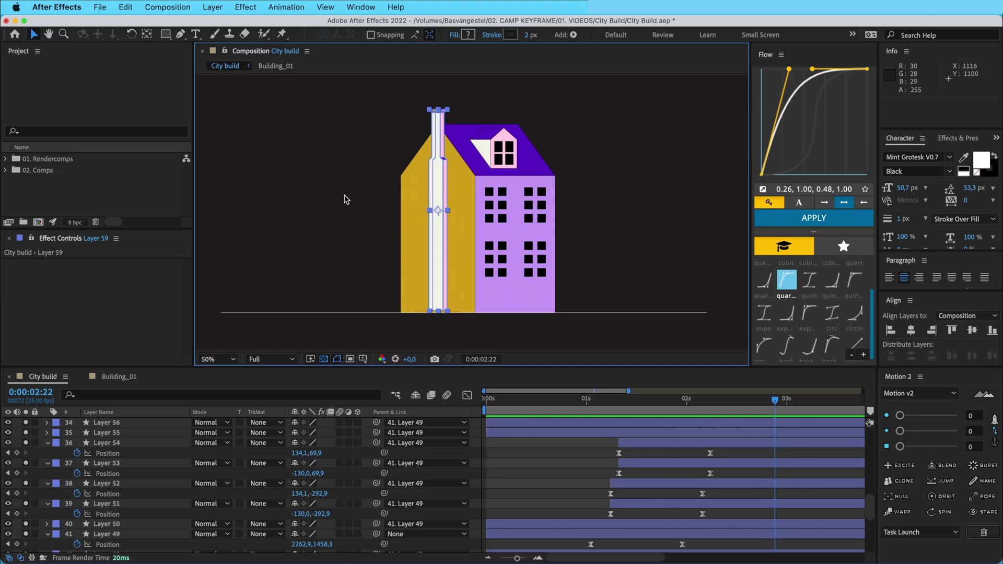
drag(542, 195, 541, 203)
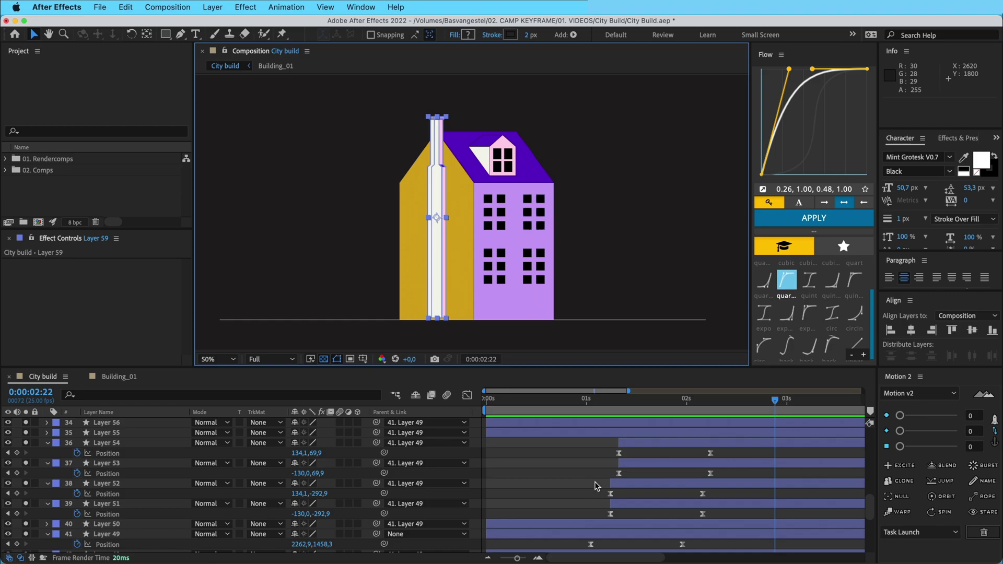
key(p)
scroll(191, 469, up, 1)
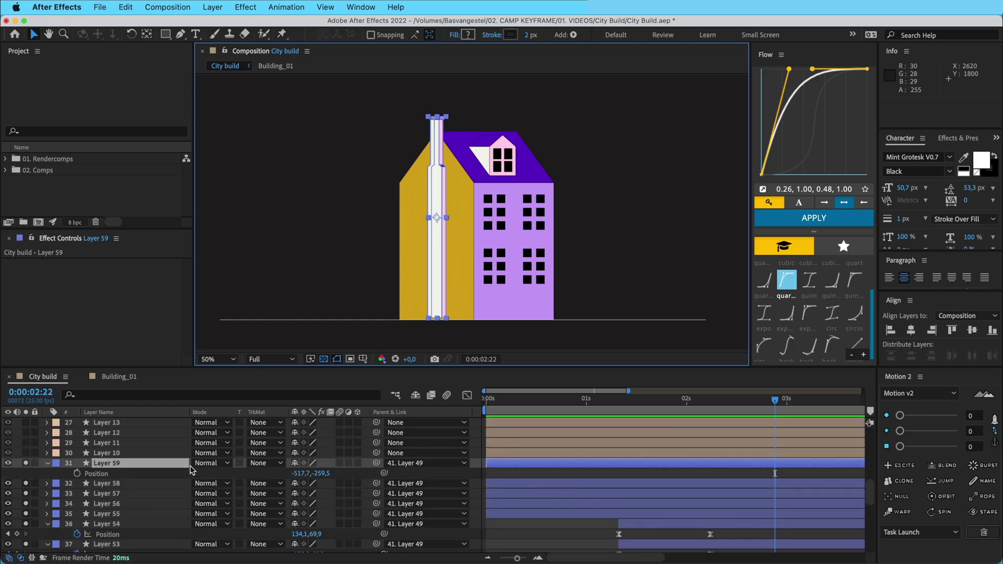
click(77, 473)
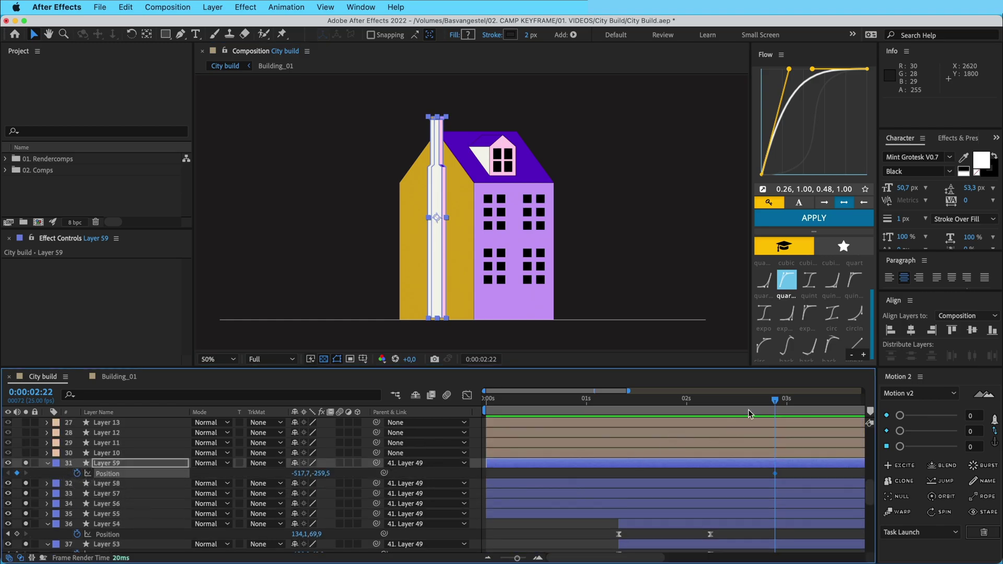
Step: Add a chimney position keyframe at 0:00:02:01 lowered to -517.7, 244.5, and trim Layer 59's start to that time
drag(735, 403, 714, 403)
drag(433, 183, 433, 255)
drag(714, 473, 690, 473)
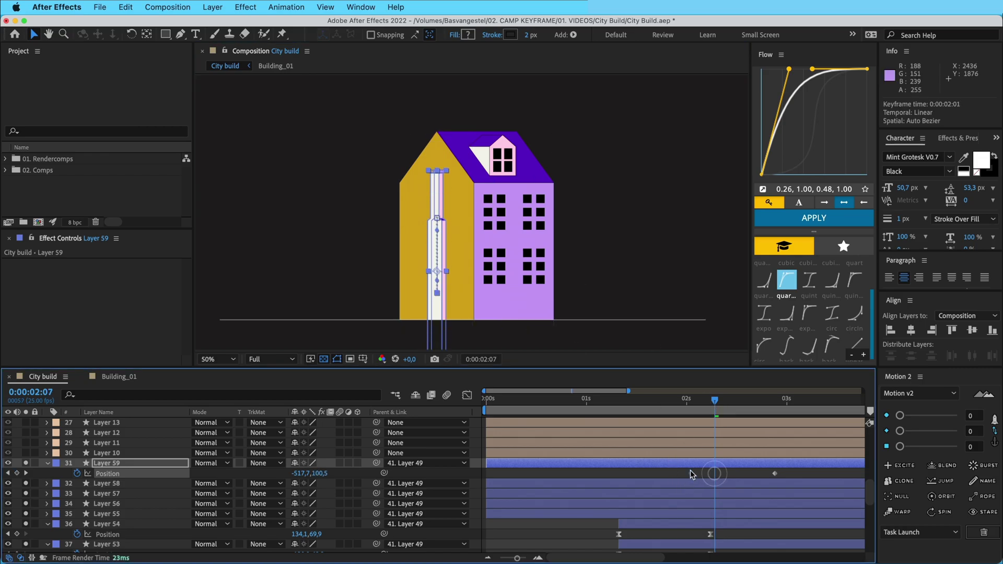
click(692, 401)
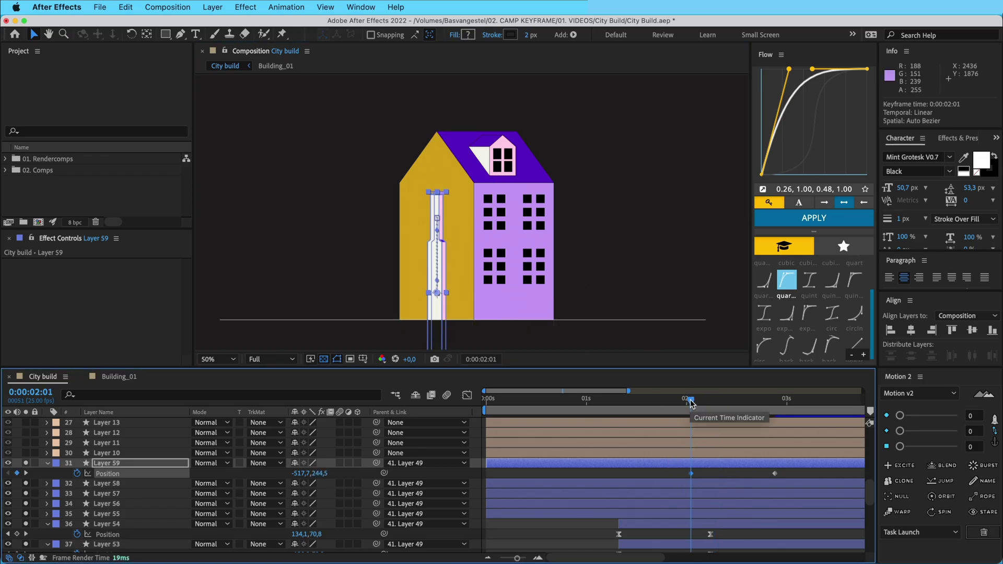
key(alt+bracketleft)
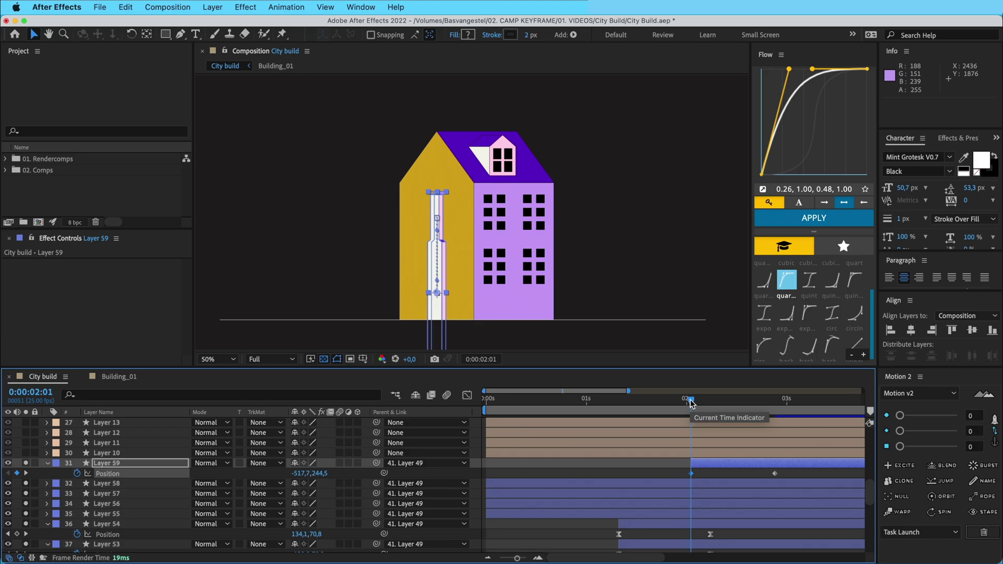
Step: Apply the Flow curve to the chimney's position keyframes, shift Layer 59 earlier in time, and preview it
drag(666, 462, 824, 480)
click(814, 219)
drag(709, 464, 669, 464)
drag(691, 401, 618, 411)
key(space)
key(space)
Step: Shift the chimney layer further forward to start at 0:00:01:10 and preview the house build-up
drag(665, 463, 640, 465)
mouse_move(646, 400)
mouse_down()
mouse_move(606, 401)
mouse_move(629, 405)
mouse_up()
key(space)
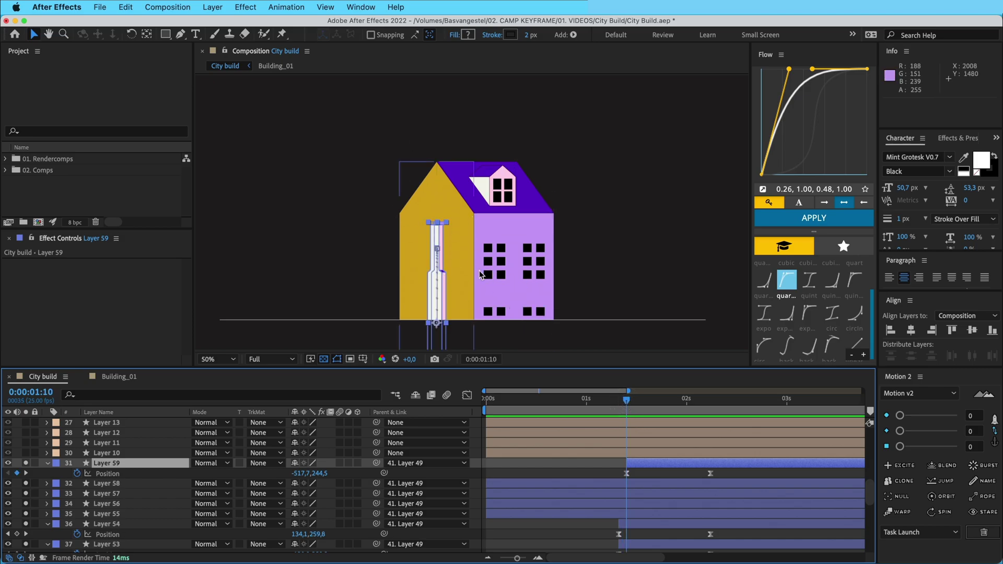
key(space)
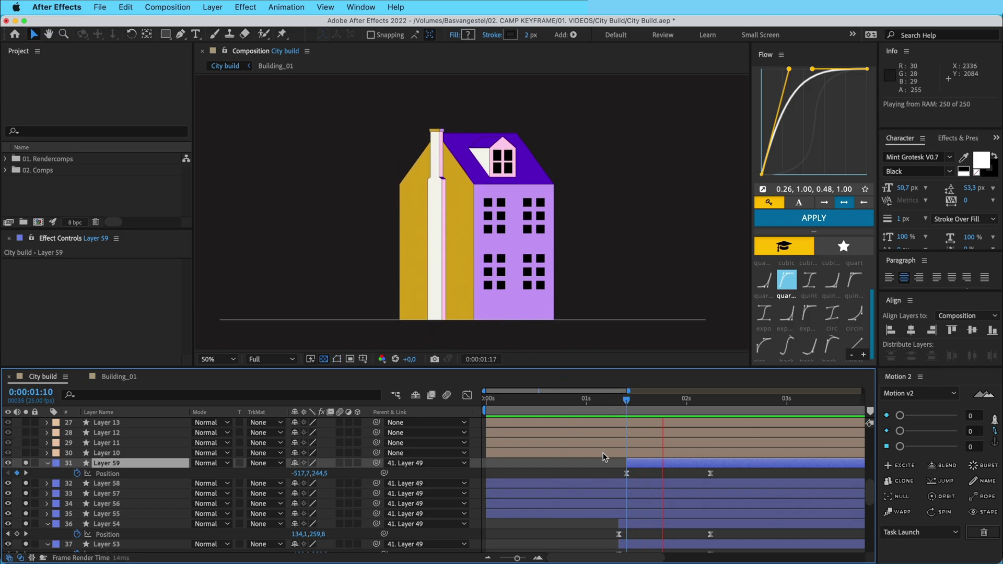
Step: Try shifting the chimney layer, Layer 59, slightly earlier, preview the build-up, undo the shift, and preview again
key(space)
drag(644, 464, 620, 464)
mouse_move(630, 406)
mouse_down()
mouse_move(602, 406)
mouse_move(675, 399)
mouse_move(636, 401)
mouse_up()
key(space)
key(space)
key(super+z)
key(space)
key(space)
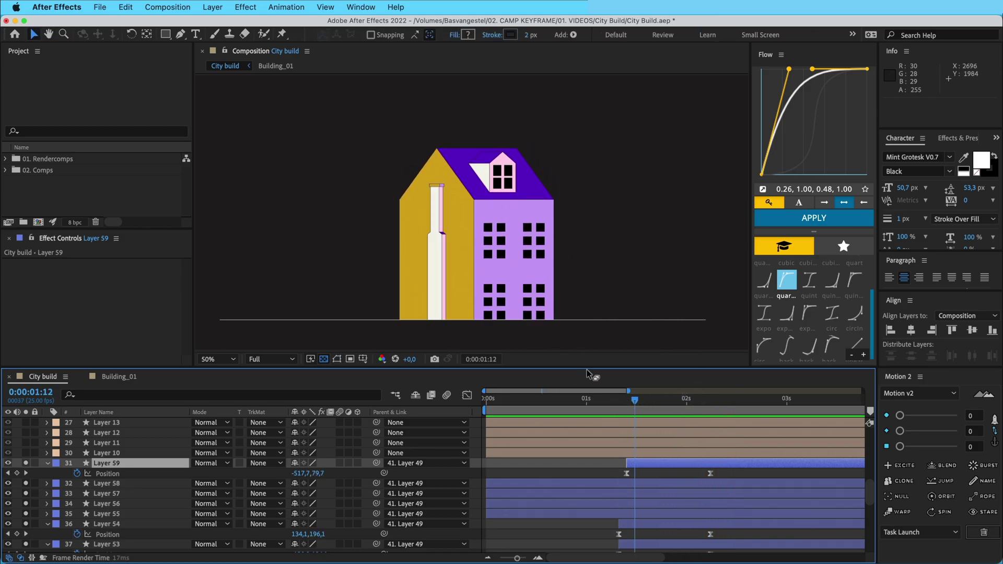
key(space)
Step: Add a Path keyframe to the yellow side wall, Layer 48, and move it to 0:00:03:09
click(598, 468)
click(460, 201)
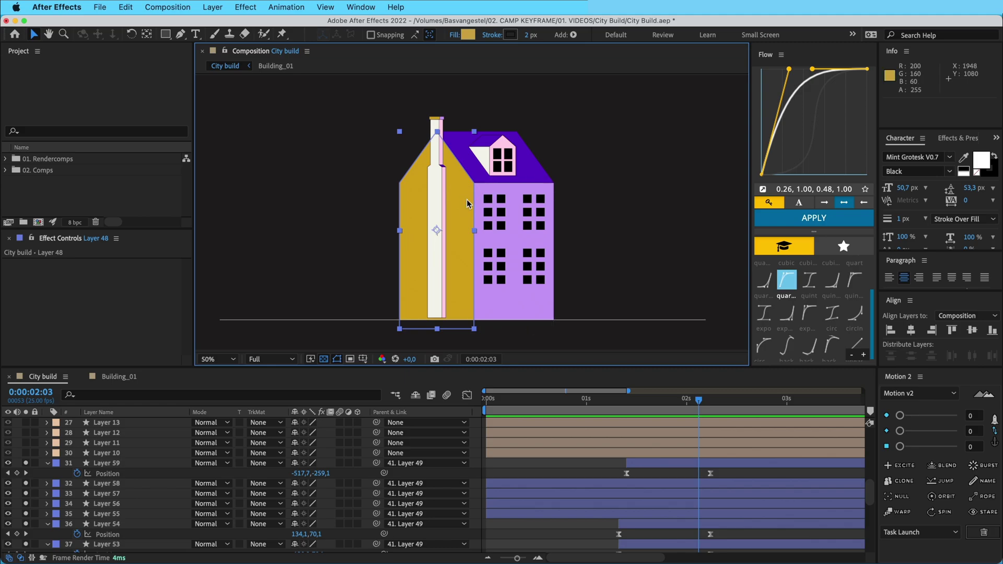
scroll(360, 454, down, 5)
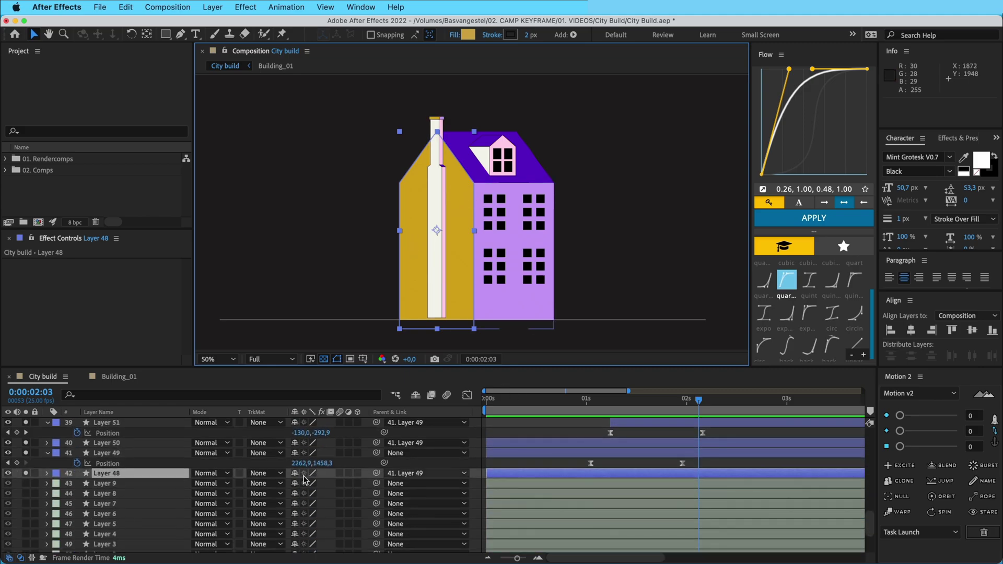
click(46, 473)
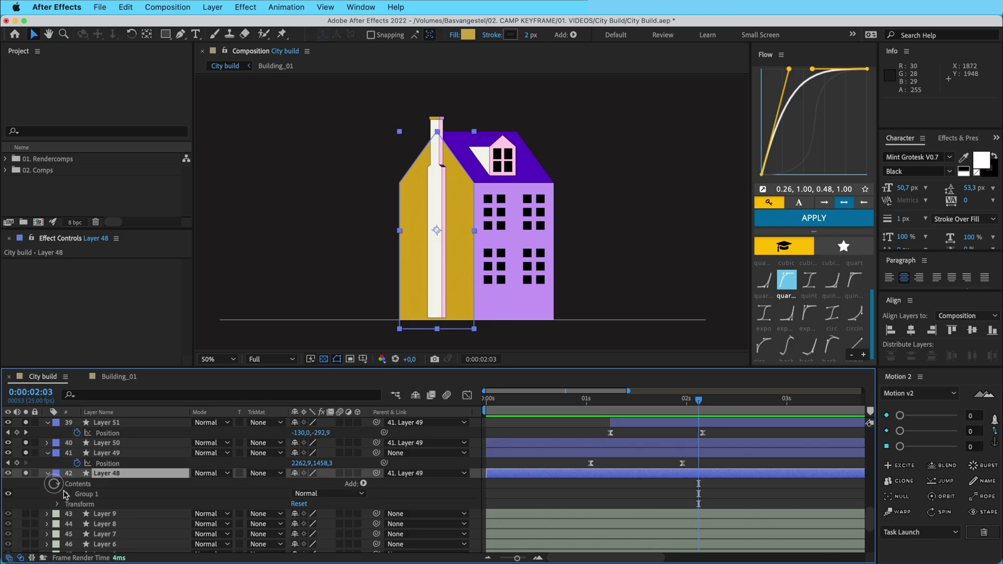
click(67, 494)
click(77, 504)
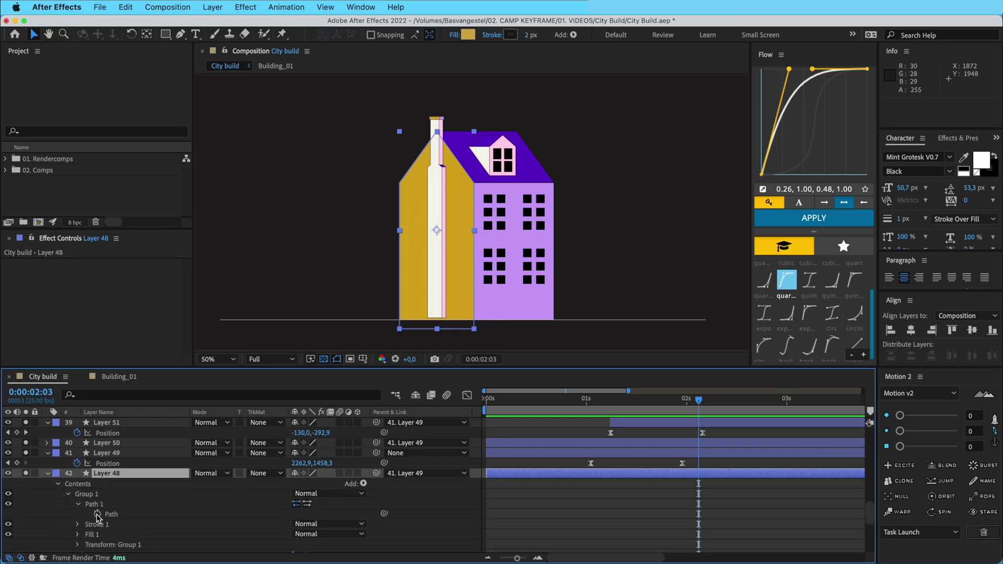
click(97, 514)
drag(699, 514, 822, 514)
Step: At 0:00:02:17, move the yellow wall's left edge and gable peak inward, narrowing it to about a third of its width
click(754, 400)
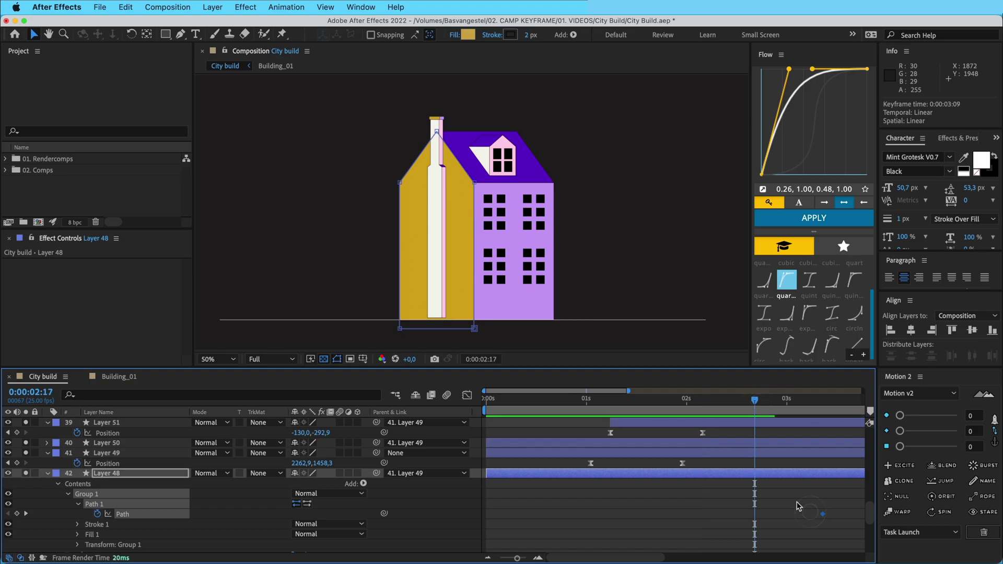
scroll(797, 504, right, 3)
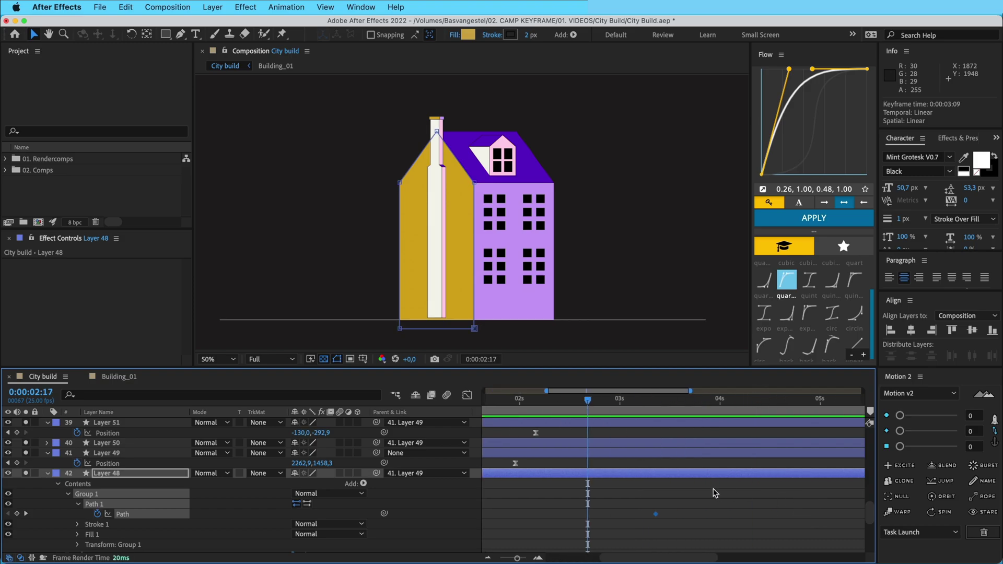
click(400, 183)
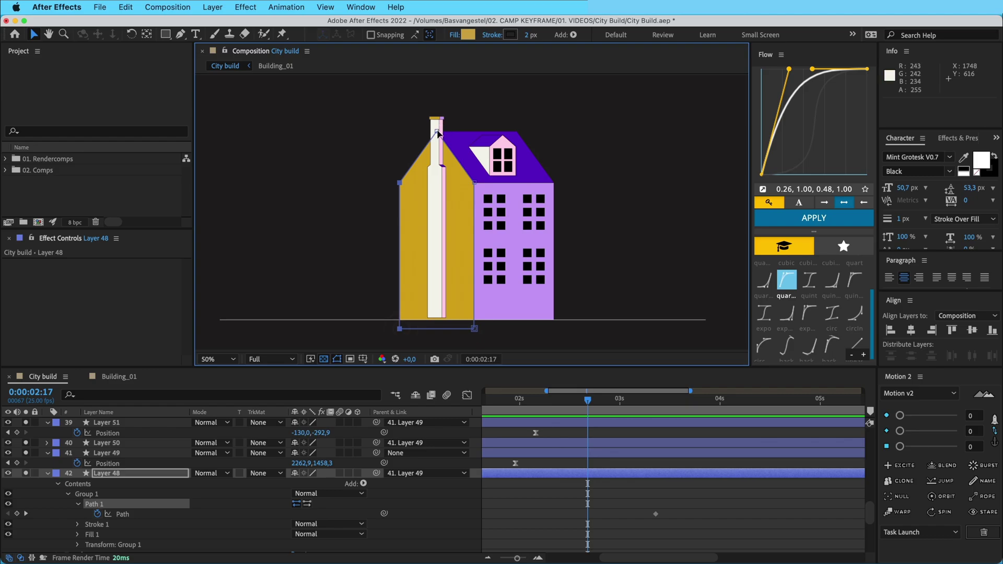
drag(437, 135, 461, 136)
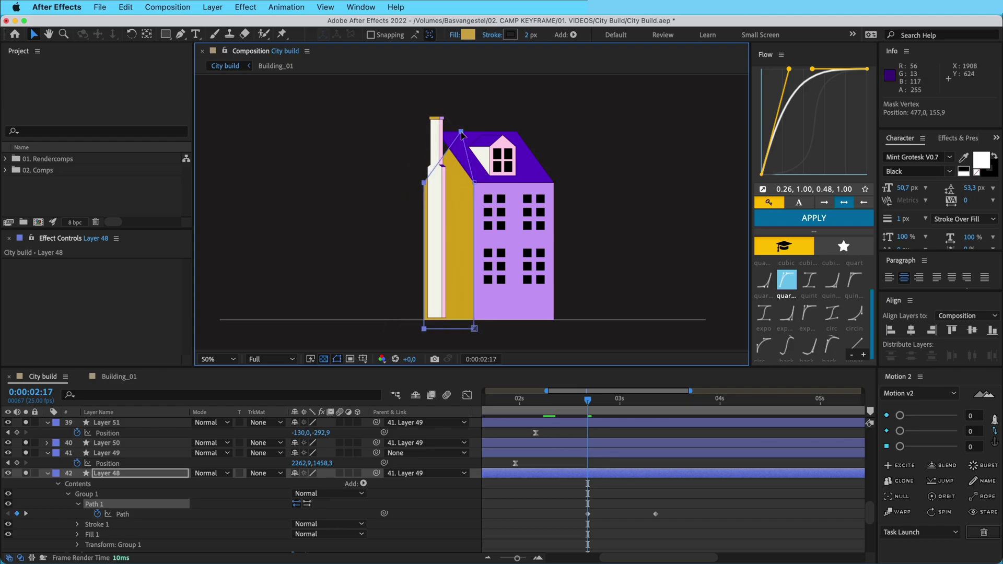
key(period)
scroll(465, 133, up, 5)
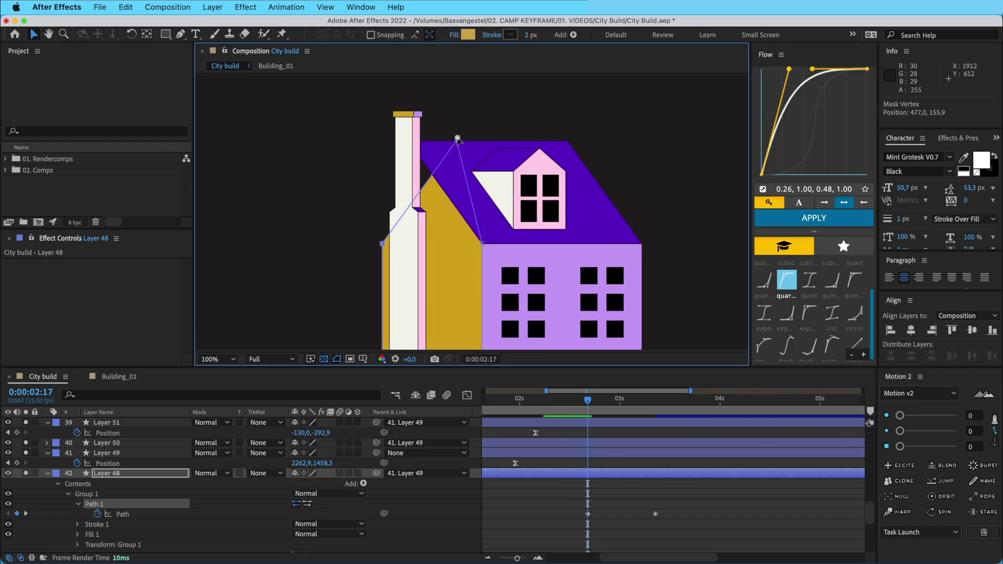
drag(386, 244, 433, 247)
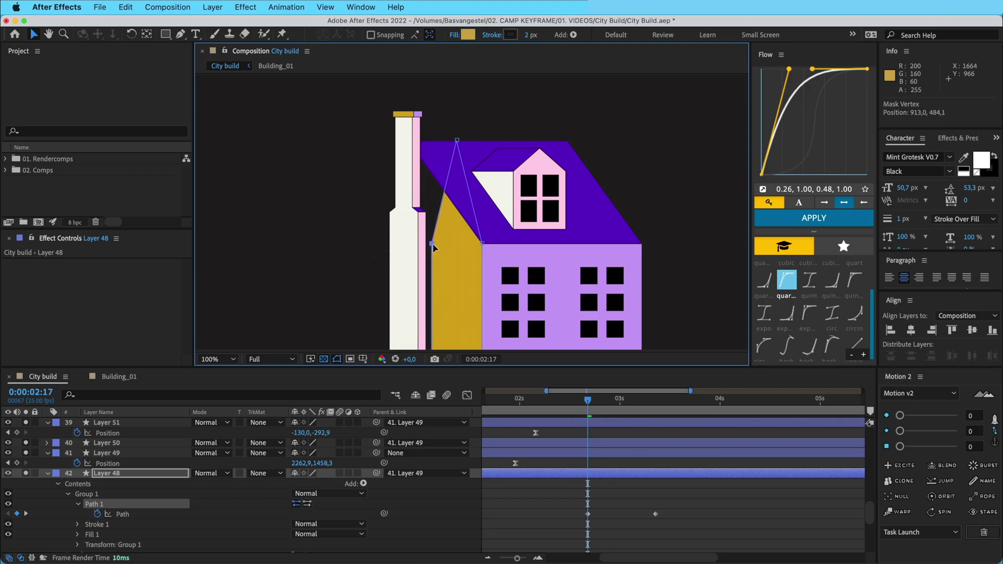
Step: Add a Path keyframe to the purple roof, Layer 50, and move it to 0:00:03:09
click(603, 203)
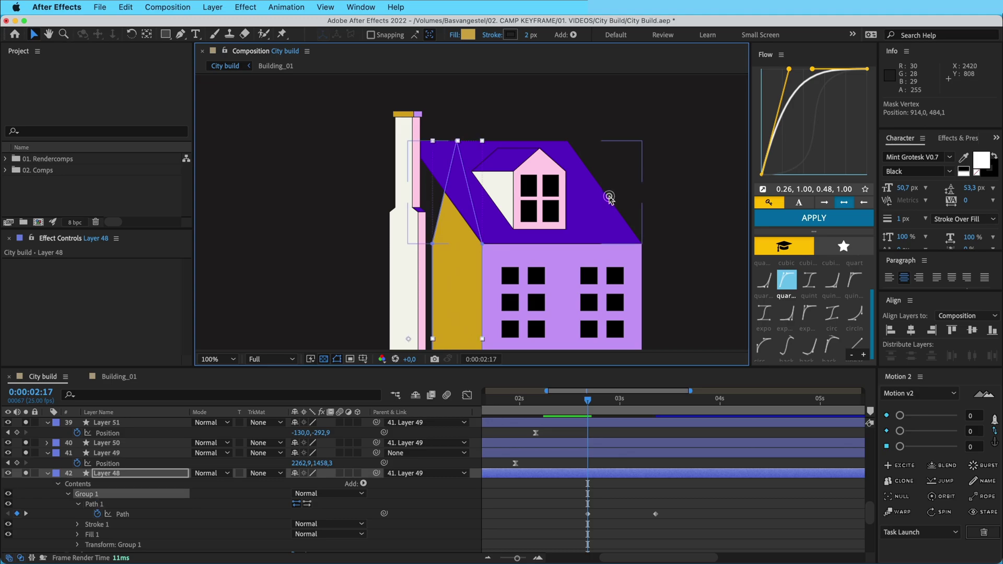
click(47, 443)
click(65, 464)
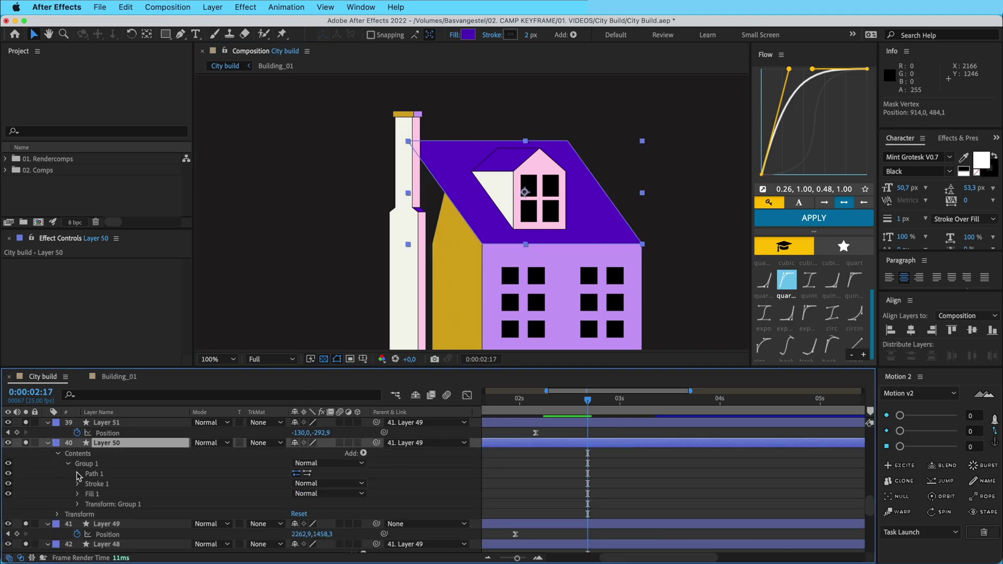
click(78, 474)
click(121, 484)
scroll(608, 470, down, 2)
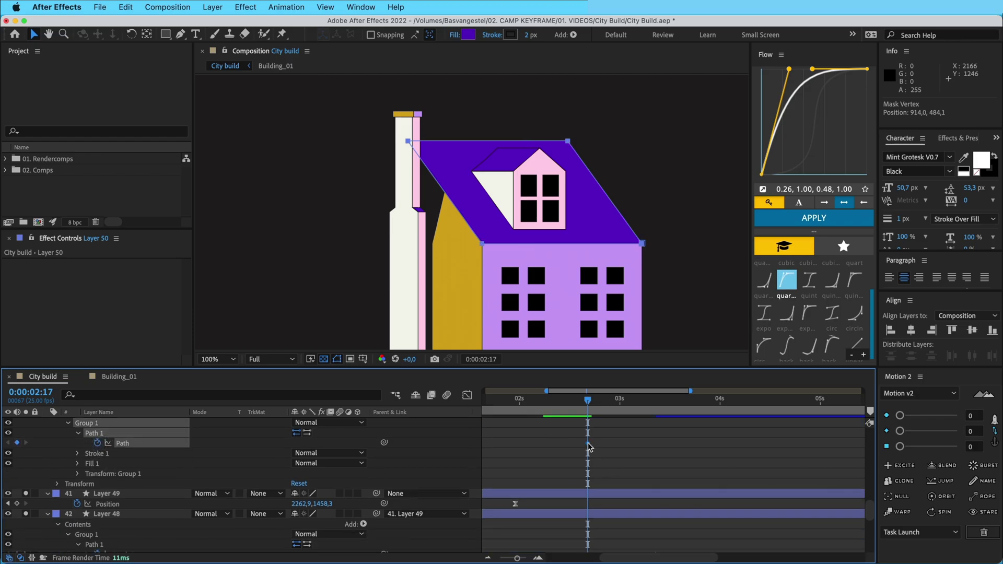
scroll(634, 450, down, 3)
click(649, 403)
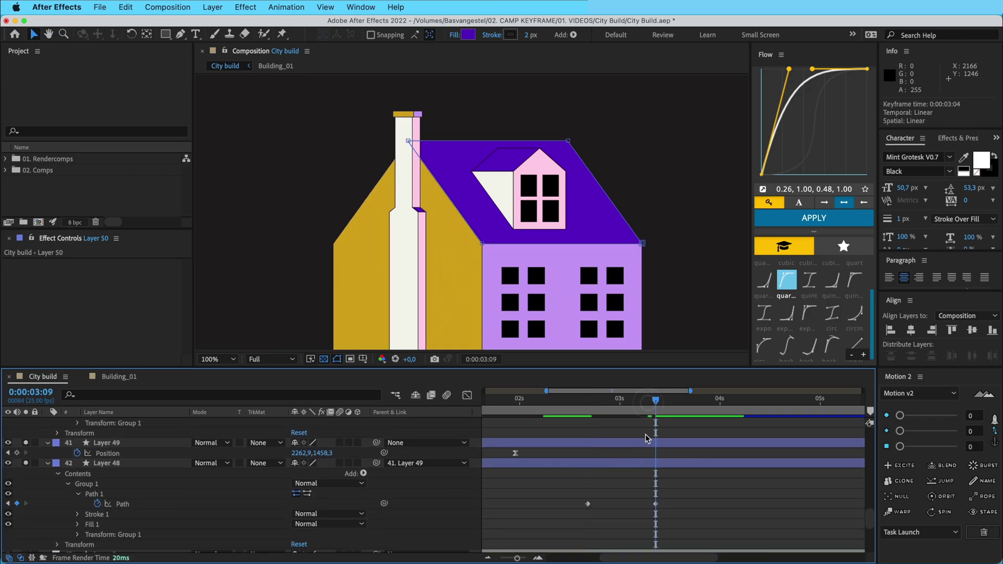
scroll(643, 437, up, 2)
click(635, 423)
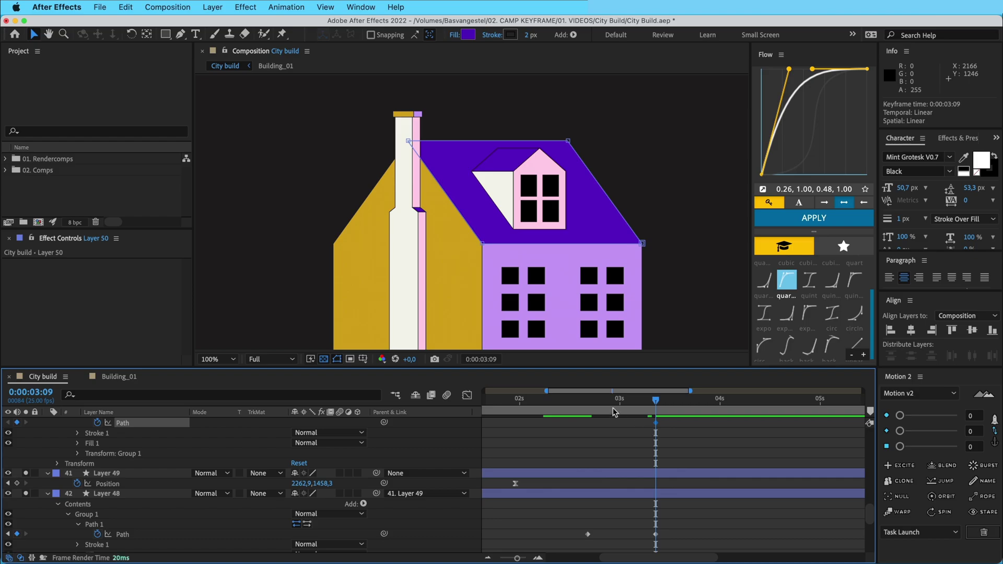
Step: At 0:00:02:17, move the purple roof's two upper vertices right so its corner meets the narrowed gable's peak
key(j)
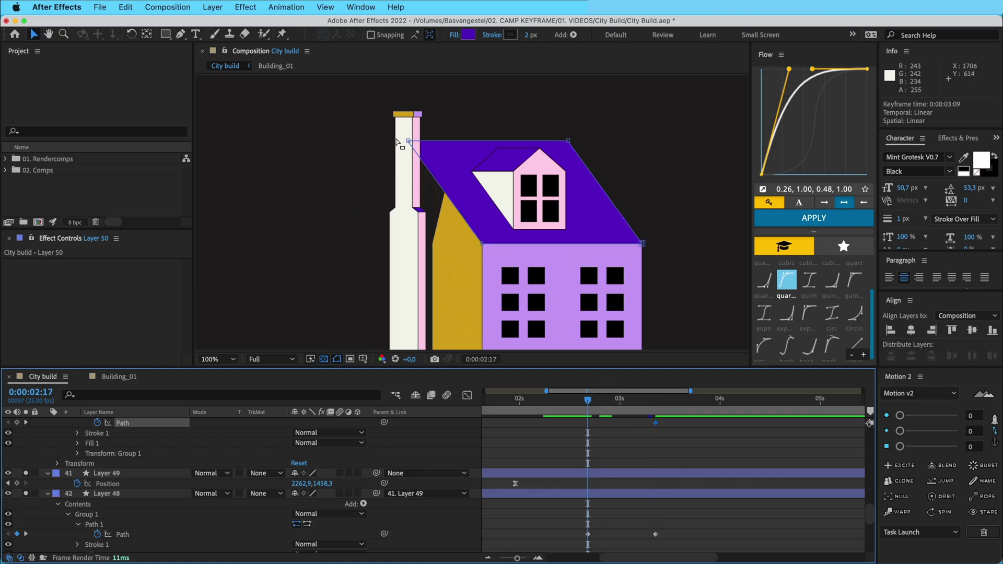
drag(384, 129, 620, 140)
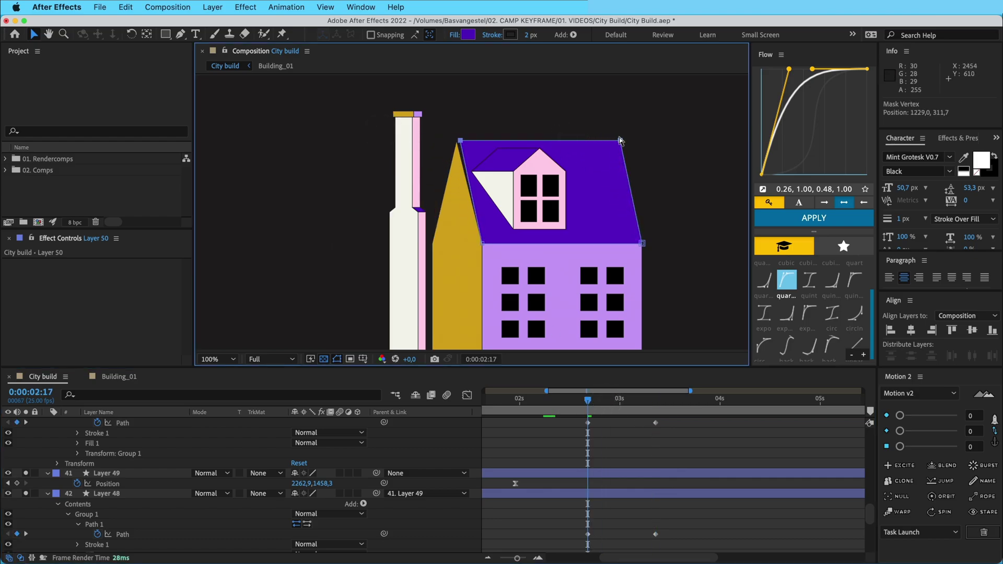
key(period)
key(period)
drag(536, 129, 539, 347)
drag(468, 166, 469, 198)
drag(432, 135, 418, 135)
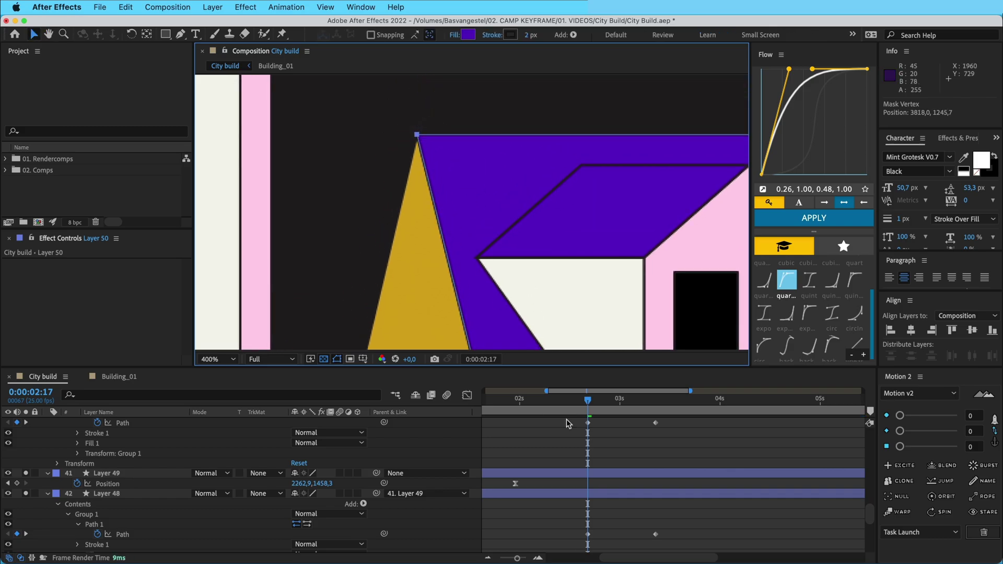
click(588, 450)
key(comma)
key(comma)
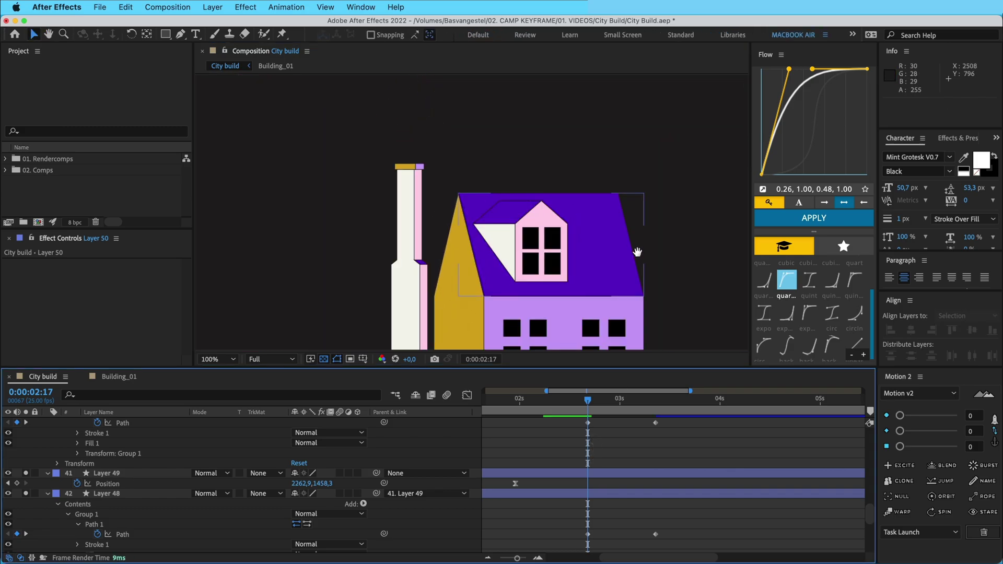
drag(636, 253, 619, 213)
Step: Apply the Flow curve to the wall and roof path keyframes, move them earlier to overlap the house's rise, and preview
drag(673, 427, 574, 546)
click(799, 218)
drag(586, 424, 534, 425)
drag(548, 403, 532, 402)
key(comma)
key(space)
key(space)
drag(580, 409, 541, 408)
key(space)
key(space)
key(space)
Step: Move the first wall and roof path keyframes to 0:00:01:05, preview, and reapply the Flow curve to the path keyframes
click(596, 421)
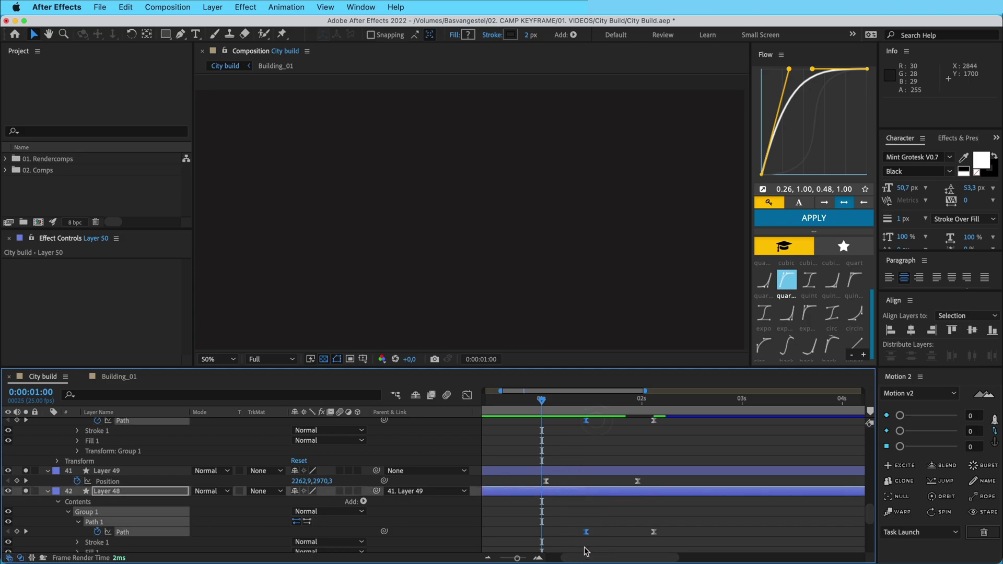
drag(586, 532, 561, 532)
drag(687, 443, 699, 496)
key(space)
key(space)
drag(701, 491, 538, 528)
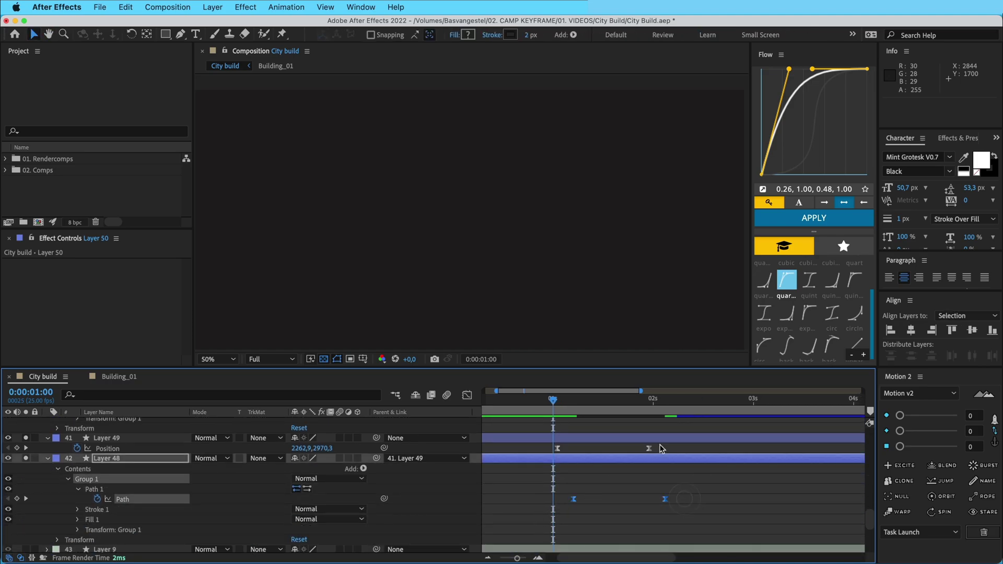
click(806, 218)
click(741, 511)
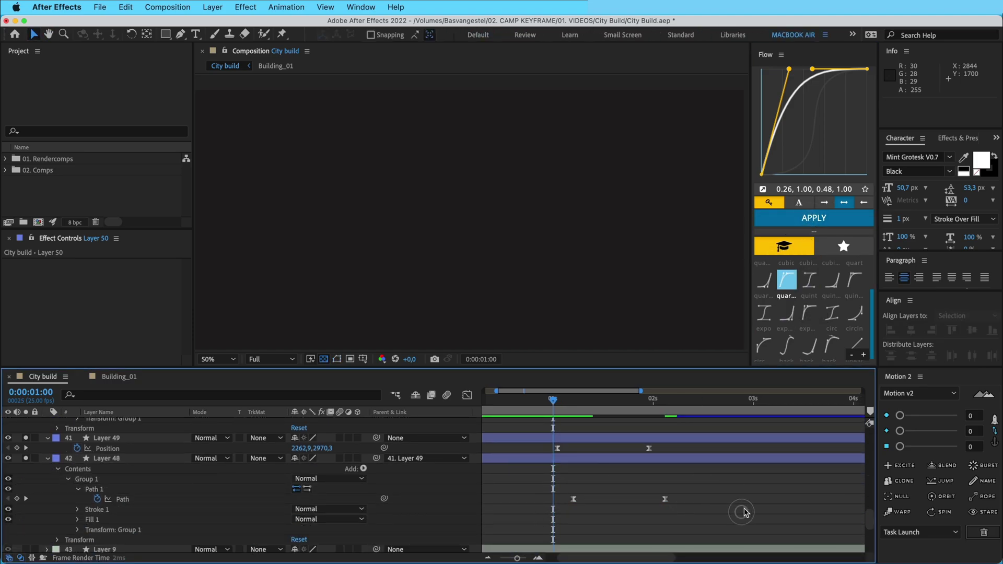
Step: Preview the unfolding wall and roof, and inspect how the dormer fits the roof between 0:00:01:07 and 0:00:01:05
key(space)
key(space)
key(period)
drag(646, 400, 583, 409)
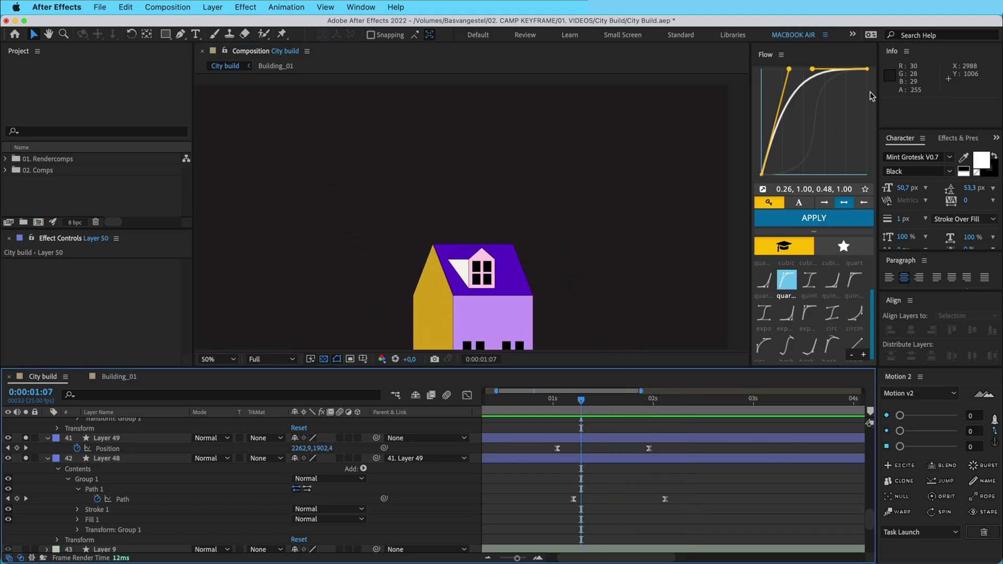
drag(618, 182, 644, 134)
mouse_move(582, 403)
mouse_down()
mouse_move(570, 404)
mouse_move(634, 407)
mouse_move(557, 407)
mouse_move(621, 407)
mouse_move(575, 406)
mouse_up()
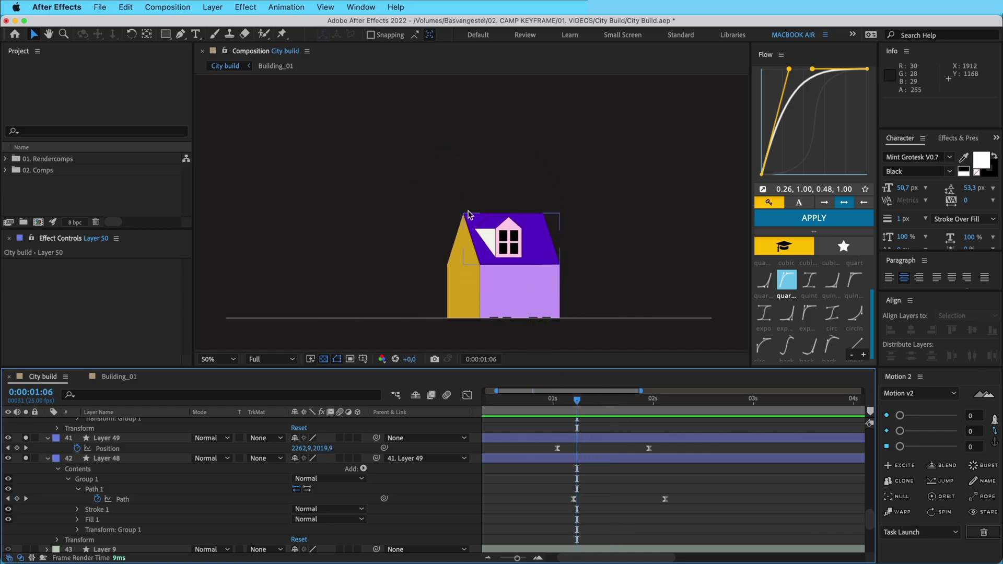
drag(581, 406, 577, 403)
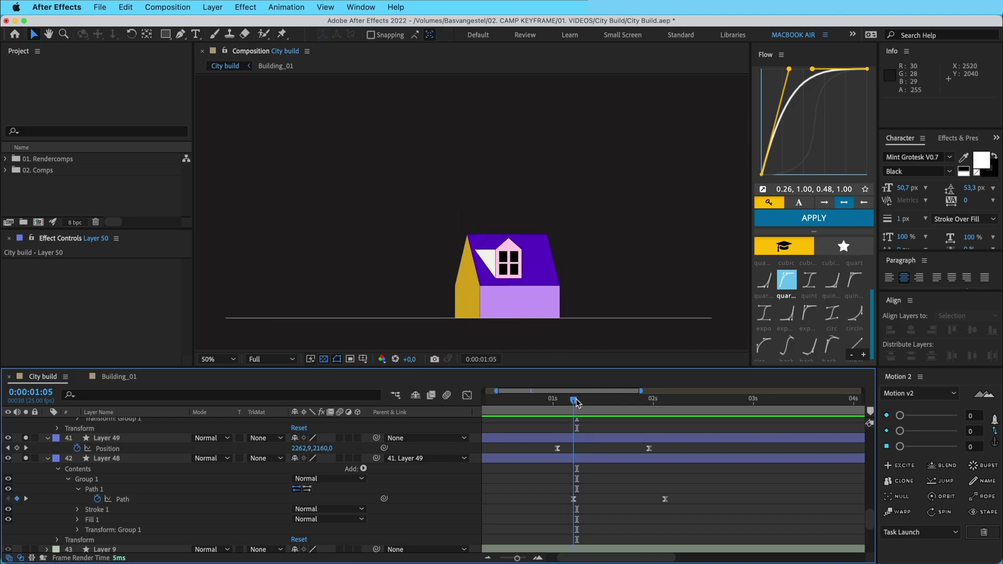
Step: Set a Path keyframe at 0:00:01:05 on the dormer's purple roof, Layer 57
drag(529, 312, 565, 287)
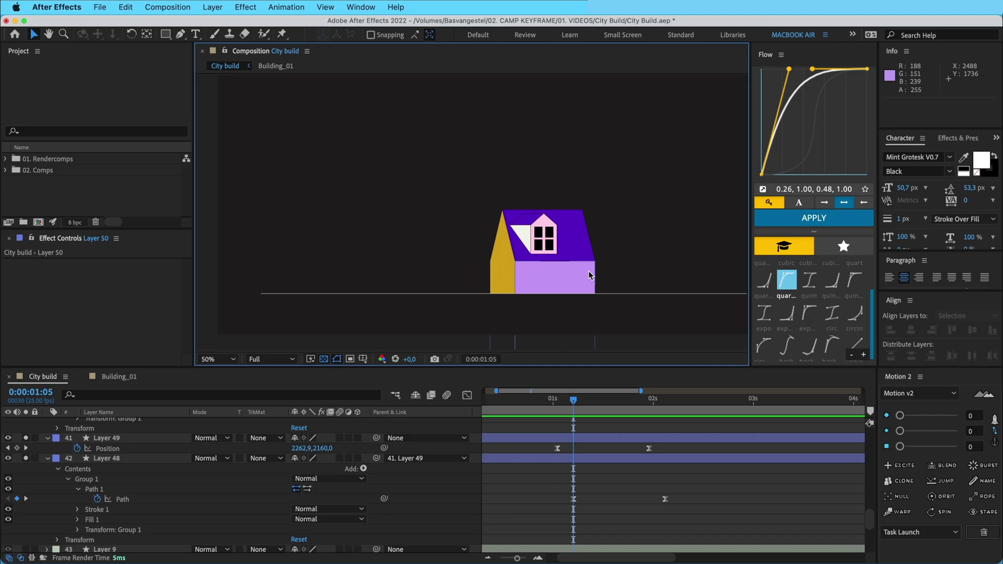
key(period)
key(period)
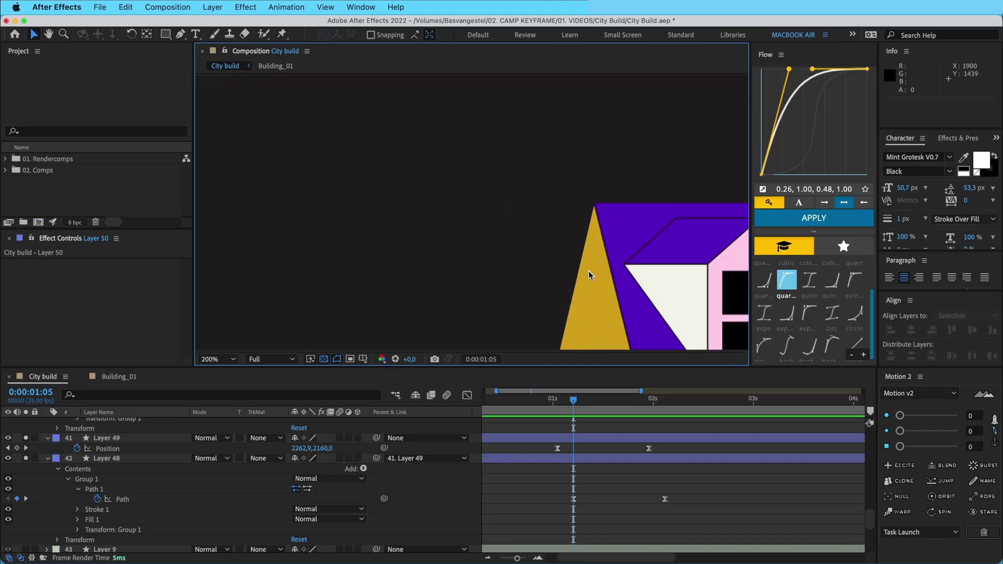
drag(589, 271, 311, 182)
click(379, 200)
shift+click(415, 131)
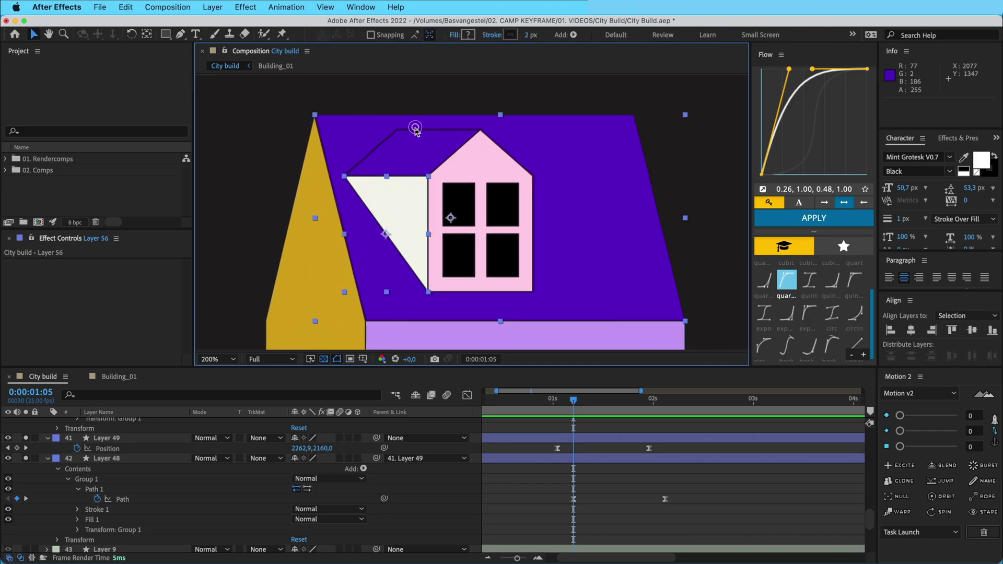
click(532, 511)
click(396, 209)
shift+click(437, 133)
scroll(570, 500, up, 5)
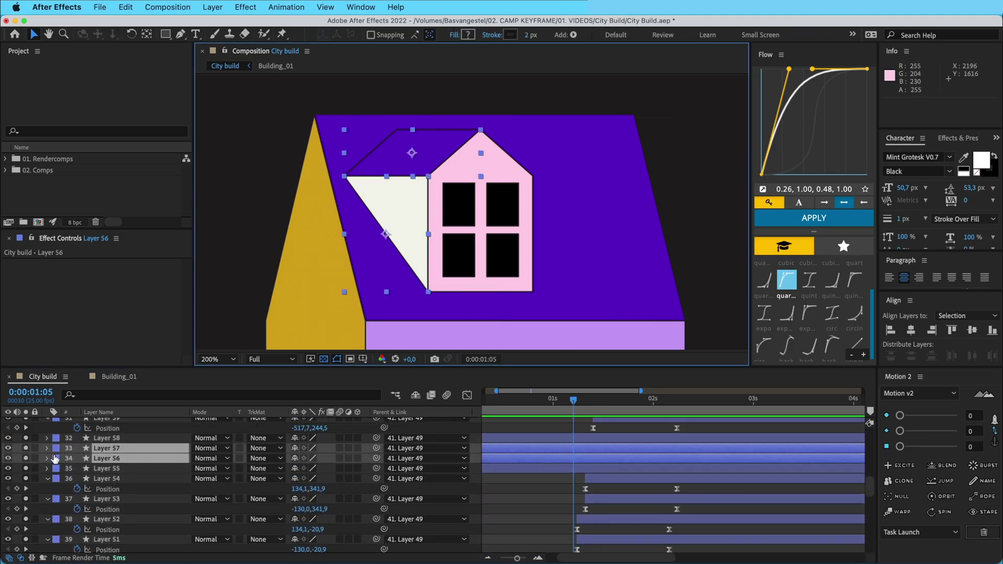
click(47, 448)
click(58, 459)
click(69, 469)
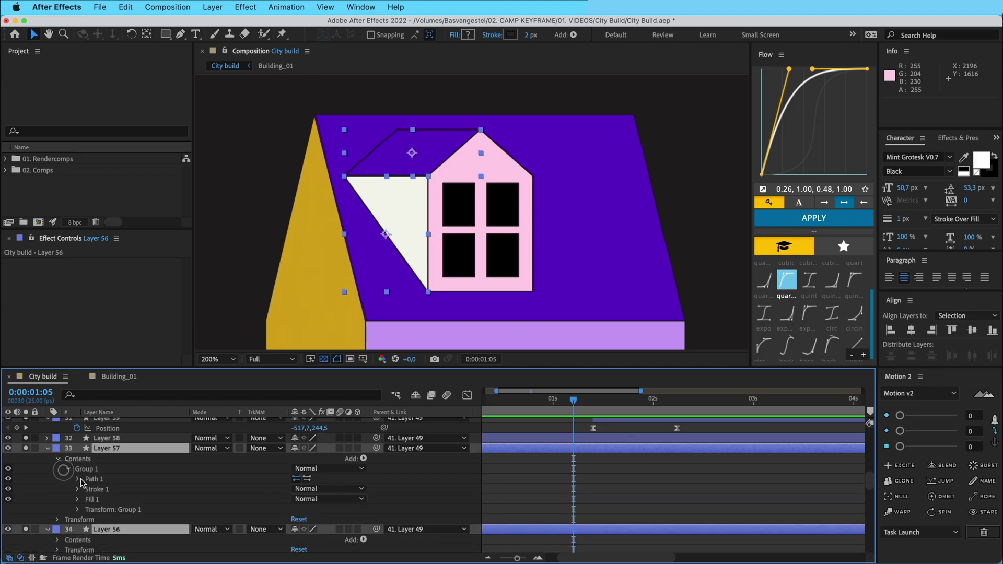
click(77, 479)
click(97, 489)
scroll(90, 543, down, 1)
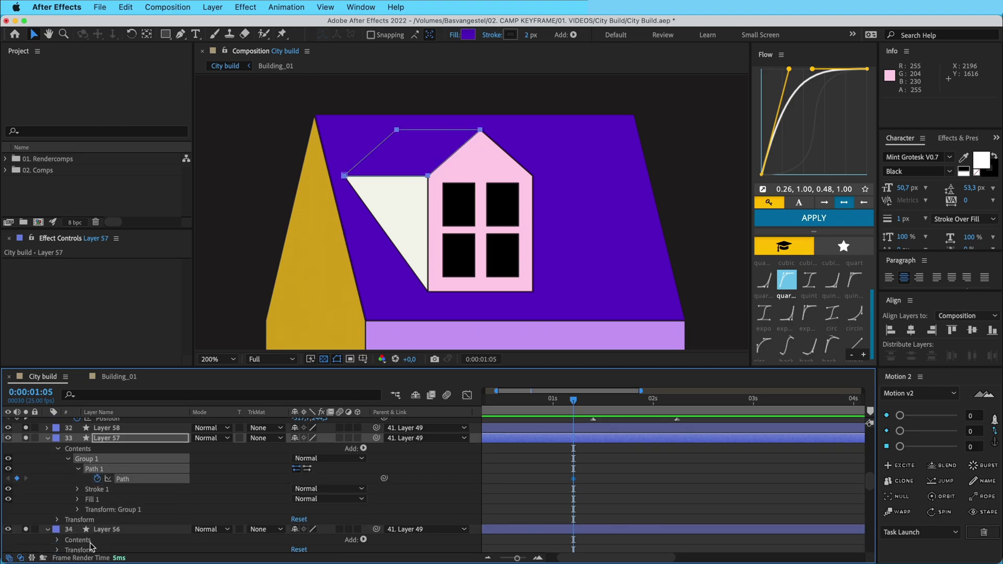
Step: Set a Path keyframe at 0:00:01:05 on the dormer's white side, Layer 56, and select the yellow wall
click(58, 540)
scroll(62, 527, down, 4)
click(67, 506)
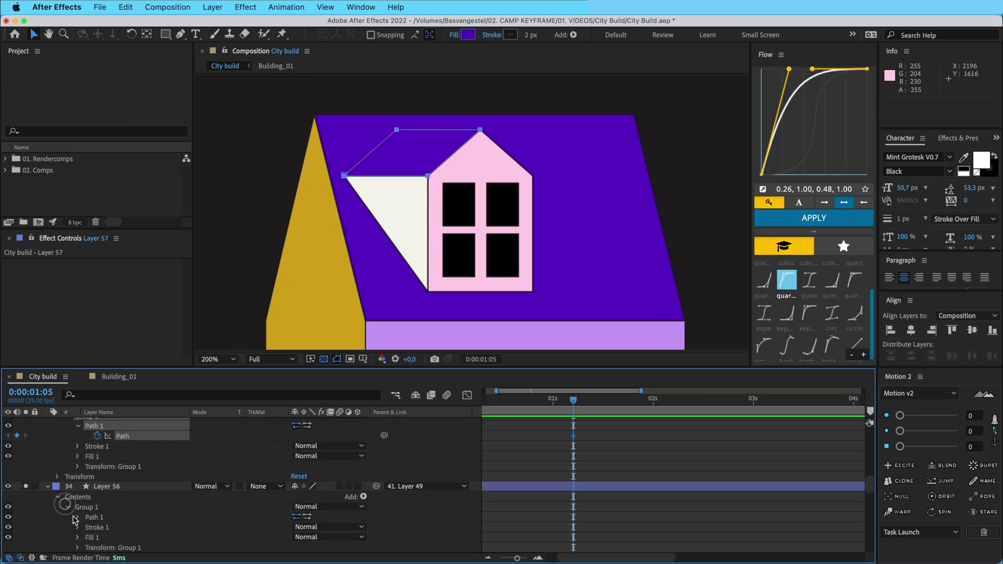
click(77, 517)
click(122, 527)
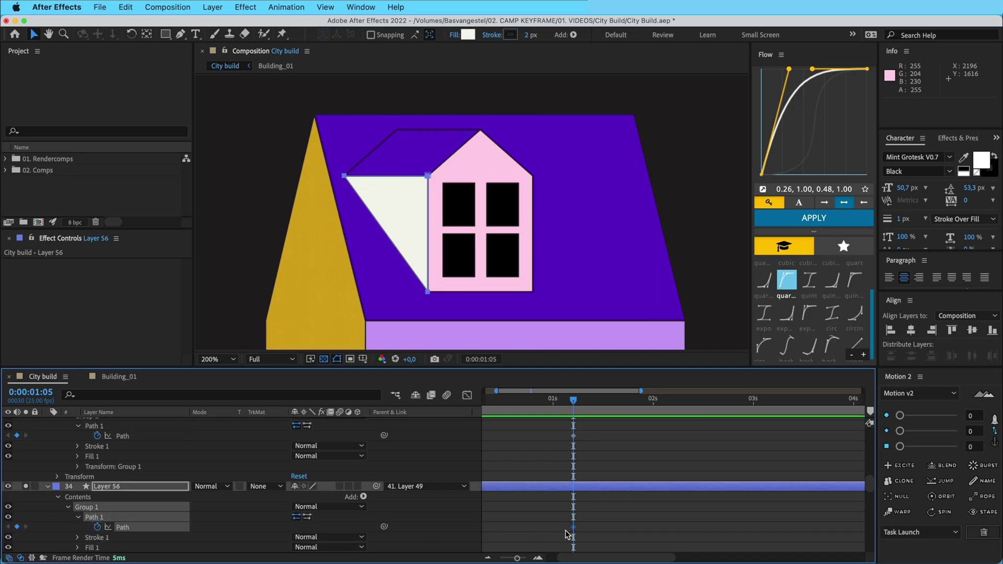
click(610, 466)
click(287, 285)
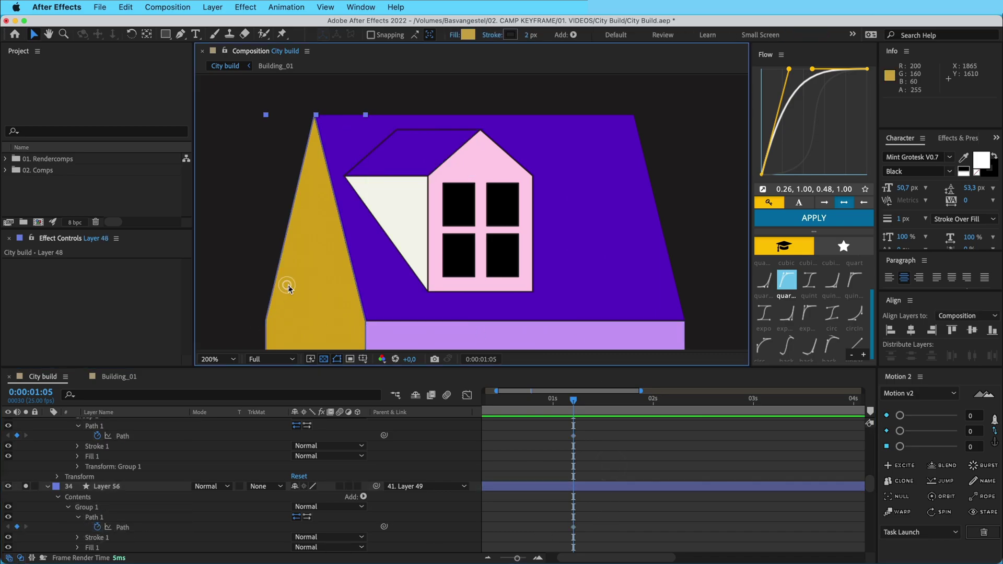
Step: Move the Path keyframes of the dormer's roof, Layer 57, and white side, Layer 56, to 0:00:02:03, matching the yellow wall's end keyframe
scroll(613, 444, down, 8)
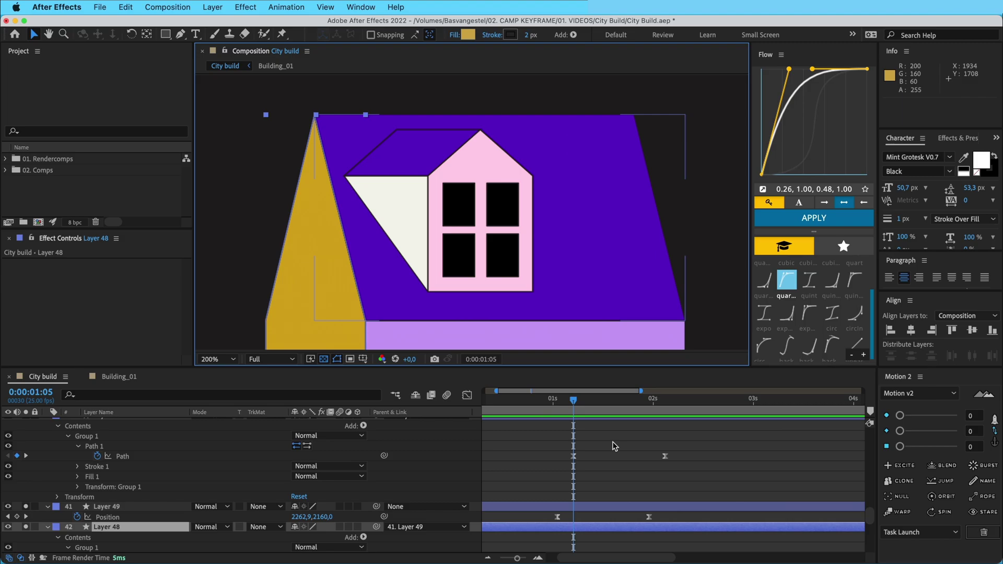
scroll(645, 429, down, 5)
click(665, 401)
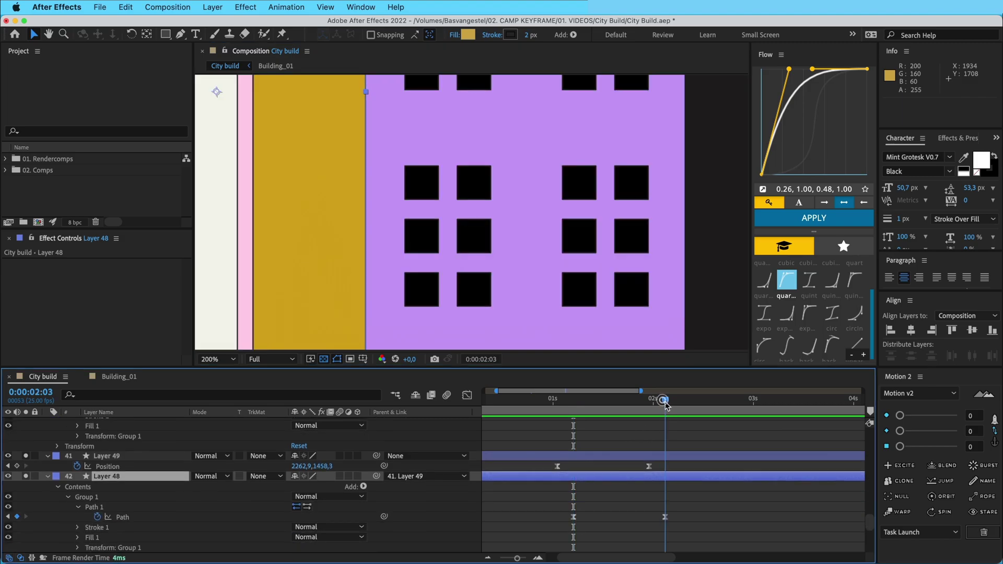
scroll(641, 463, up, 15)
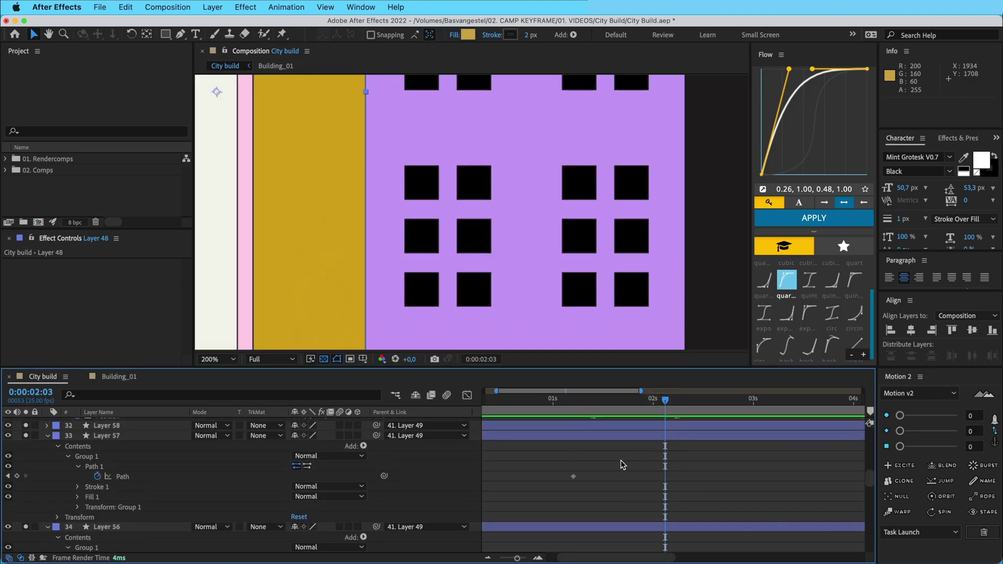
drag(616, 460, 661, 463)
scroll(580, 454, down, 2)
drag(567, 540, 611, 374)
key(space)
drag(604, 546, 626, 377)
scroll(593, 463, up, 4)
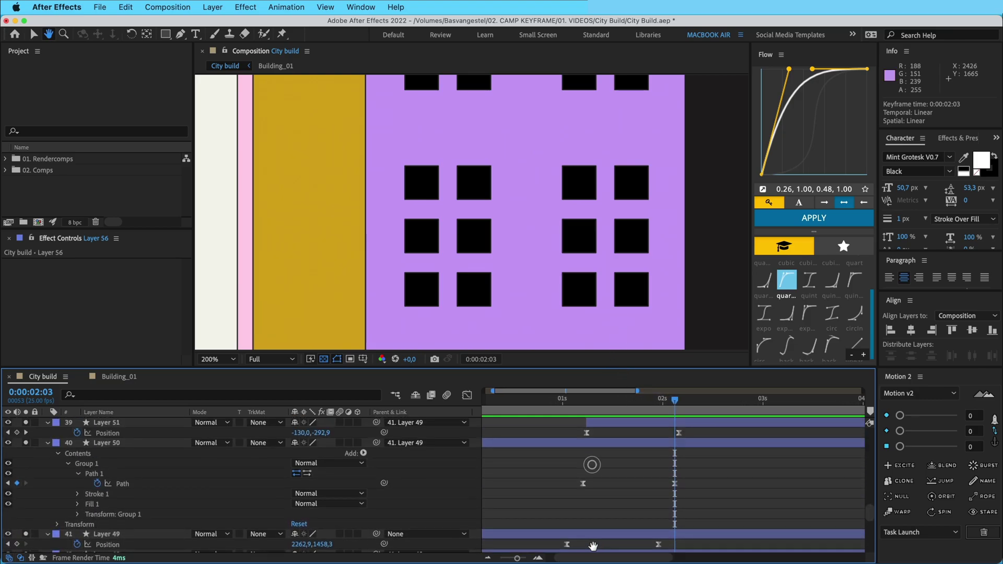
Step: At 0:00:01:05, move the outer top vertex of the dormer's white side, Layer 56, toward the pink front to about 2051, 1427
key(v)
click(588, 401)
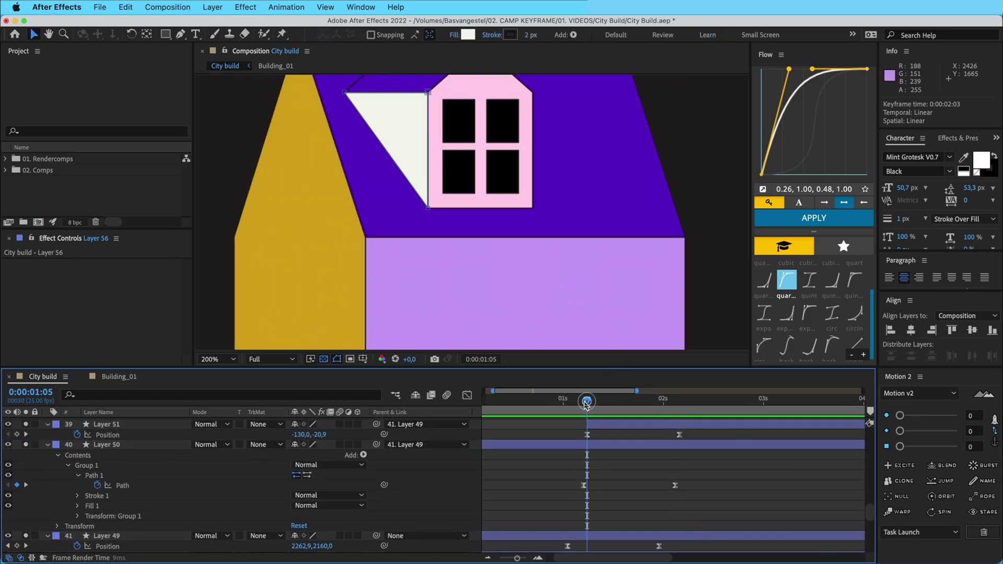
drag(586, 404, 578, 401)
scroll(610, 471, up, 6)
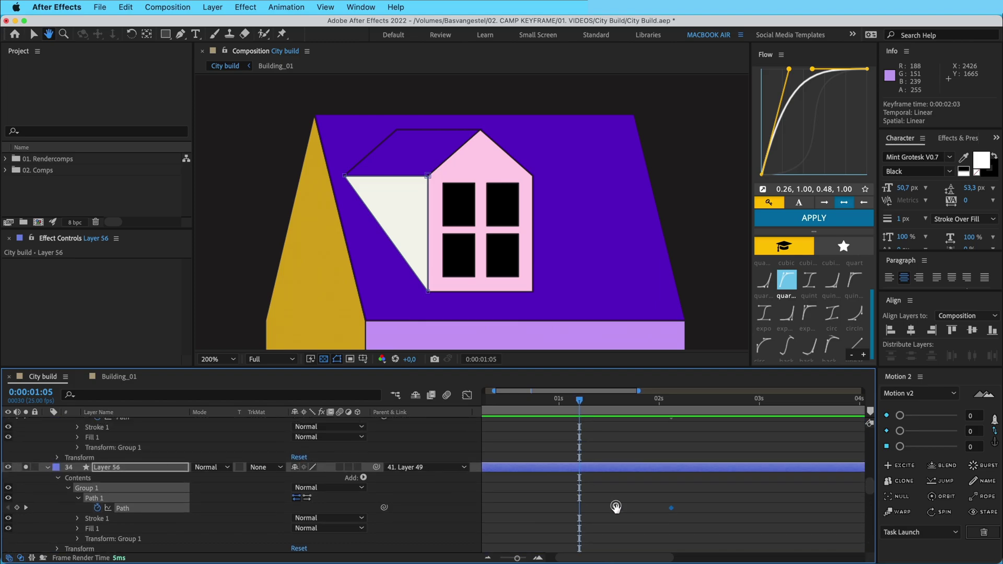
drag(616, 507, 615, 507)
click(347, 176)
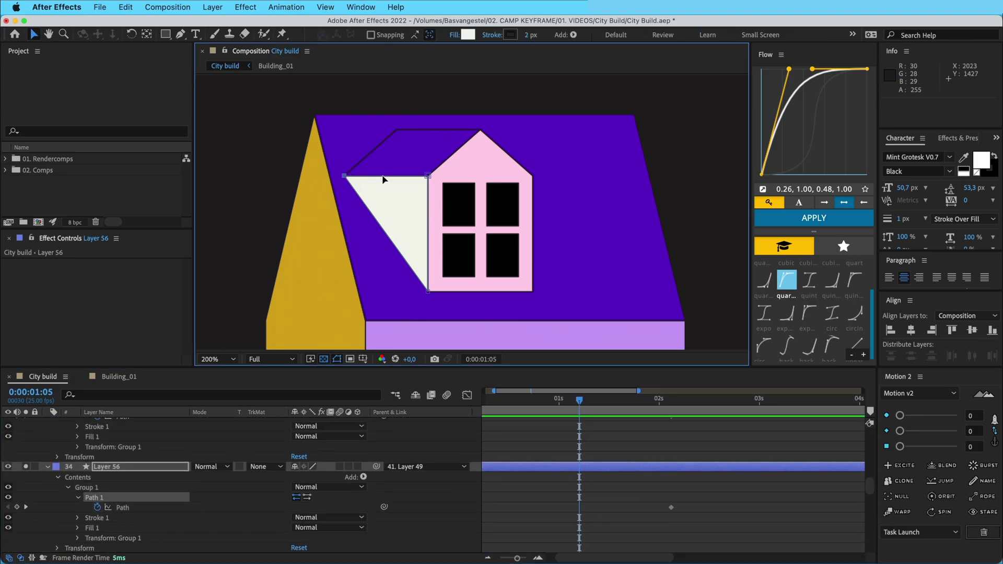
drag(348, 178, 401, 180)
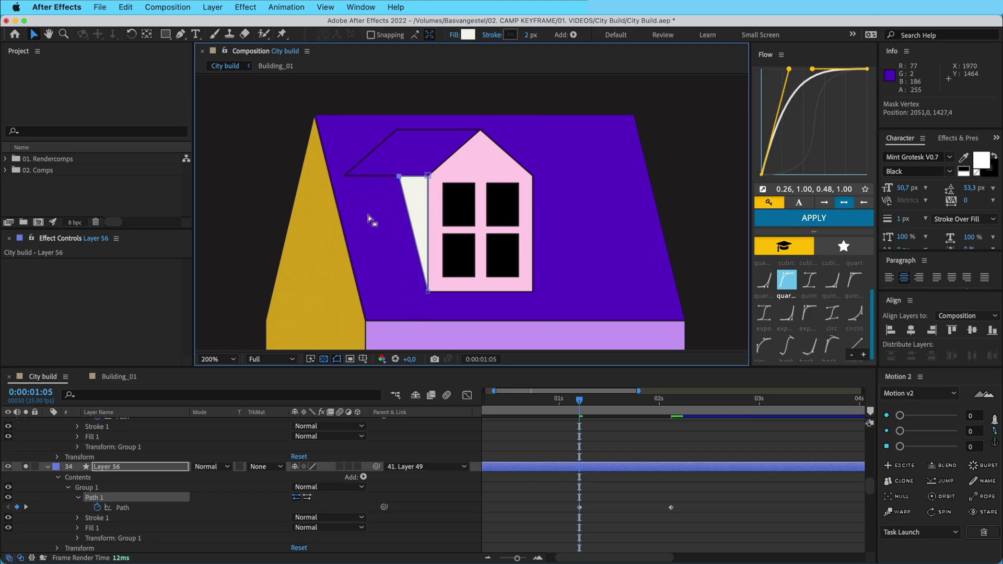
click(412, 209)
drag(411, 209, 344, 211)
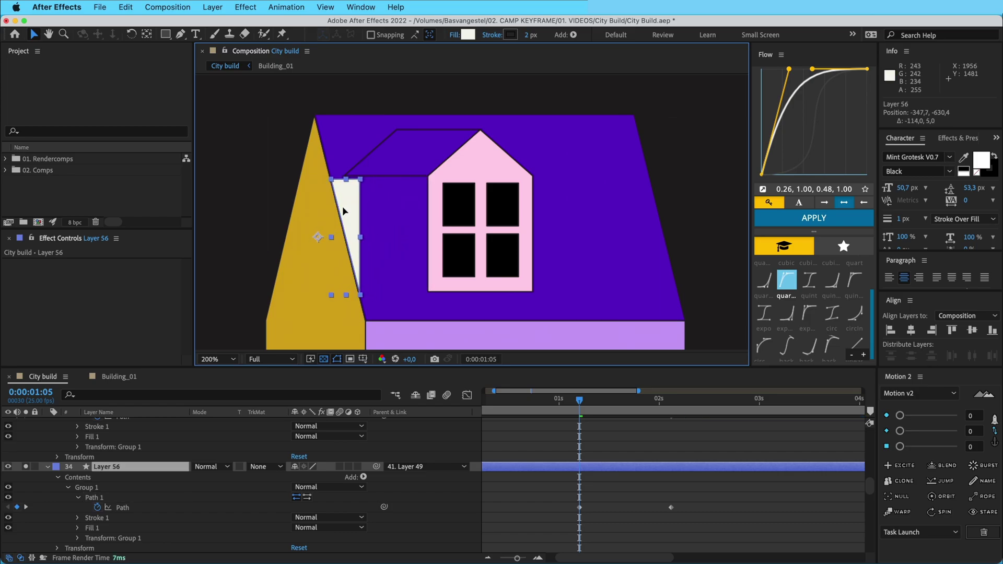
key(super+z)
Step: At 0:00:01:05, move the two outer vertices of the dormer roof, Layer 57, toward the pink front to meet the narrowed white side
click(406, 156)
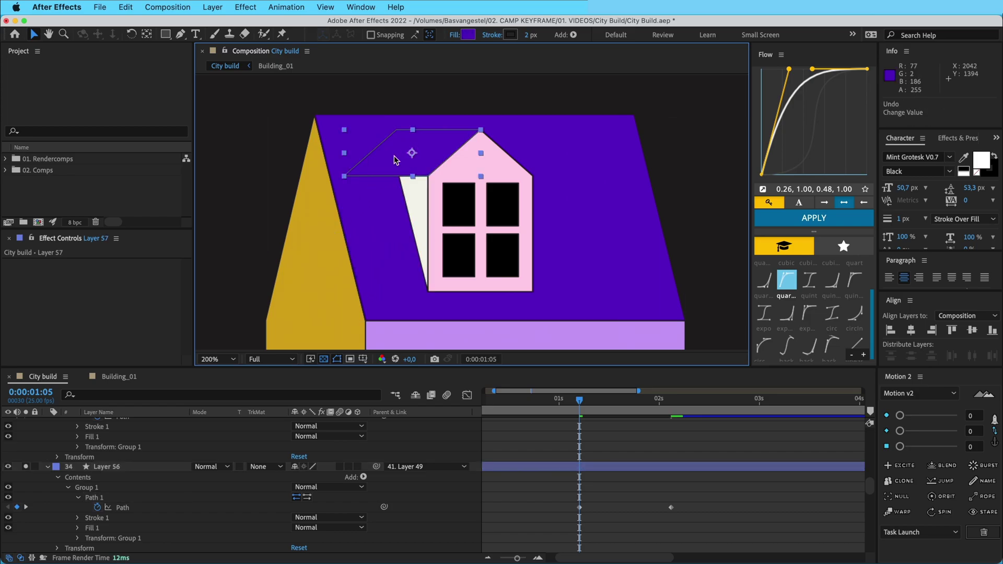
click(344, 176)
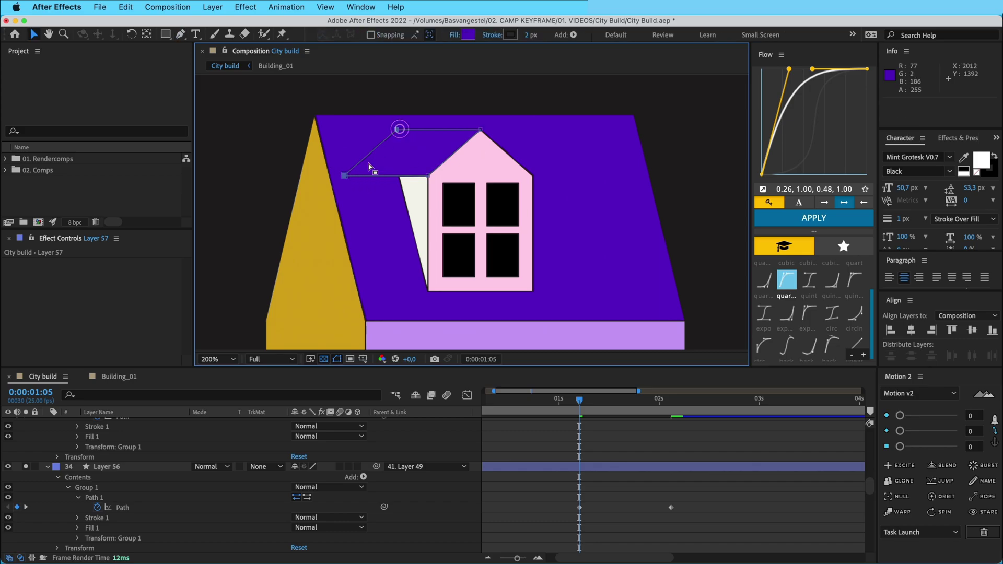
drag(346, 176, 372, 181)
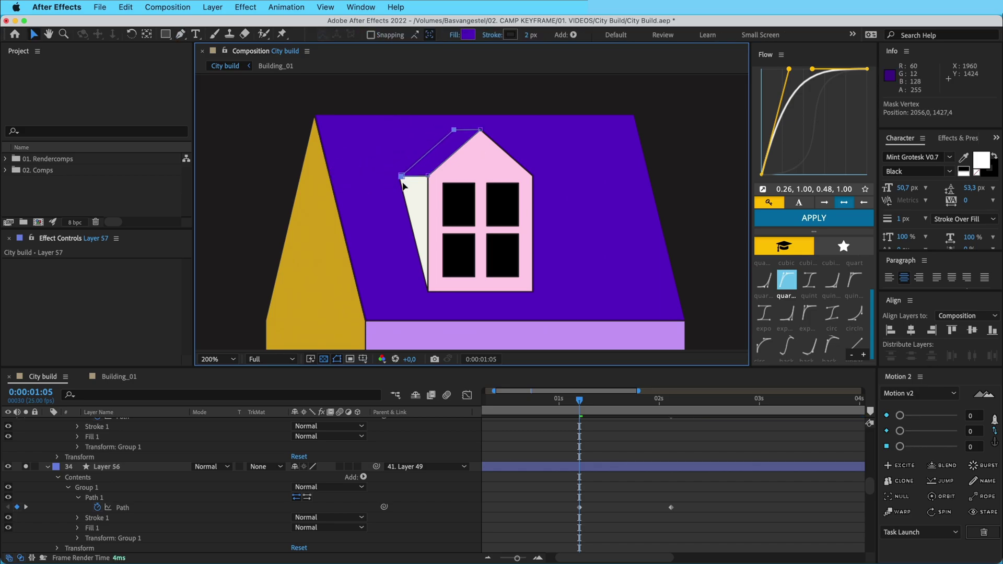
click(611, 489)
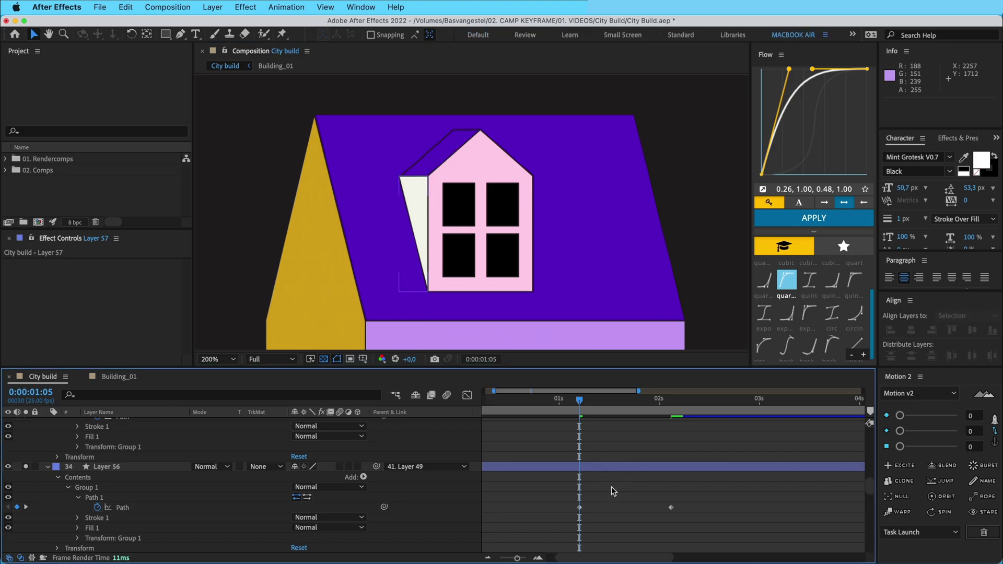
Step: Fine-tune the dormer roof's outer vertices so its lower corner lines up exactly with the white side's top corner
scroll(449, 114, up, 3)
key(h)
drag(455, 116, 515, 259)
click(515, 259)
key(g)
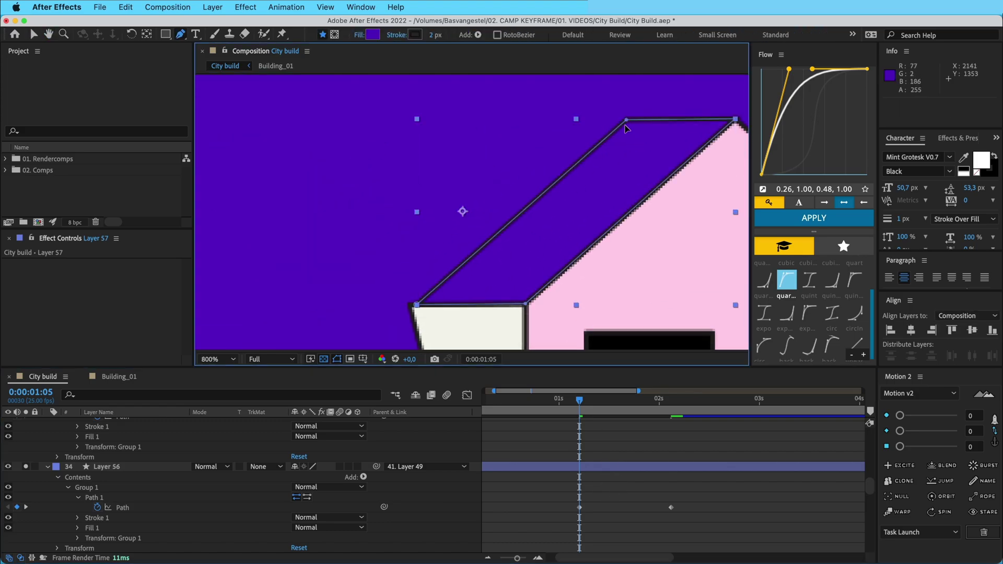
key(v)
drag(416, 304, 413, 307)
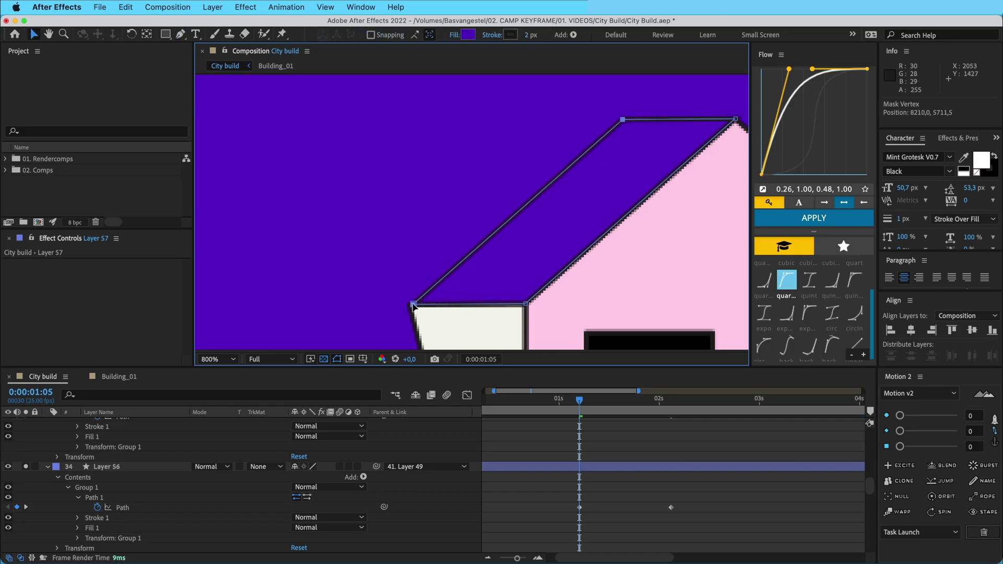
key(comma)
key(comma)
drag(477, 292, 448, 262)
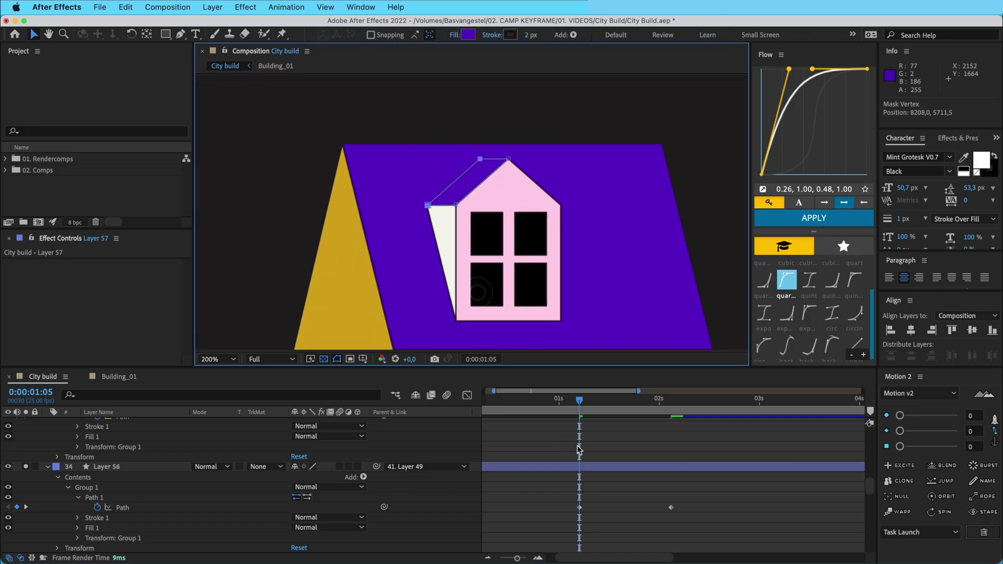
Step: Apply the Flow curve 0.26, 1.00, 0.48, 1.00 to the Path keyframes of Layers 57 and 56
click(593, 497)
scroll(568, 447, up, 2)
key(v)
drag(563, 436, 736, 539)
click(788, 224)
Step: Check how the dormer unfolds between 0:00:01:05 and 0:00:02:03, and collapse the layers' properties
click(610, 428)
drag(576, 400, 592, 401)
key(comma)
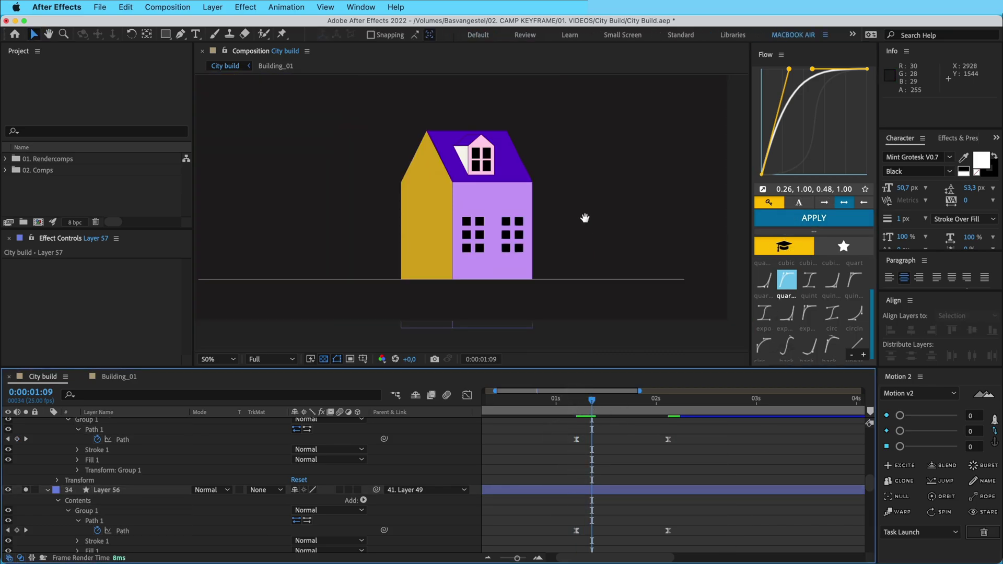
drag(586, 189, 584, 221)
drag(591, 400, 661, 407)
scroll(644, 435, up, 3)
click(614, 468)
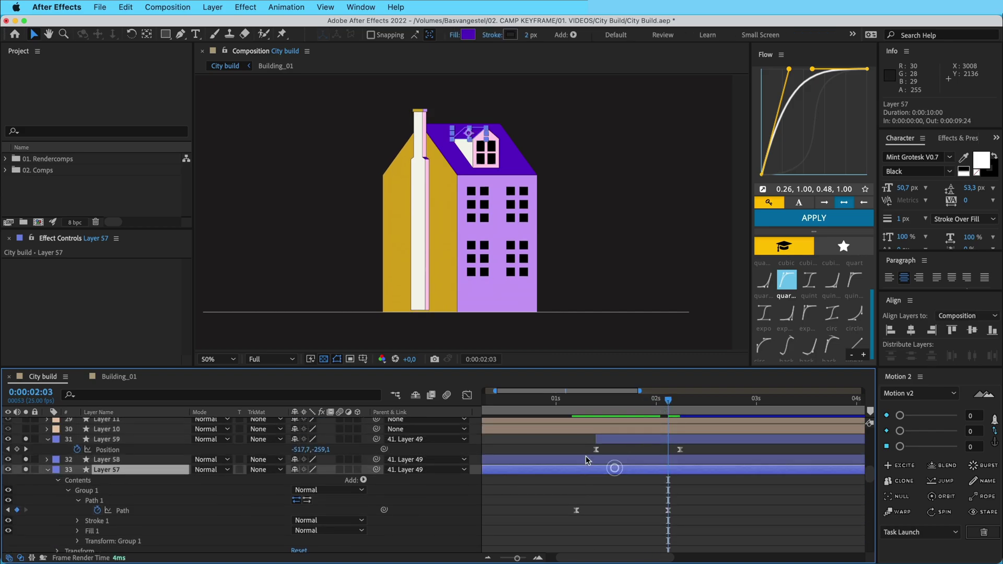
drag(589, 405, 580, 406)
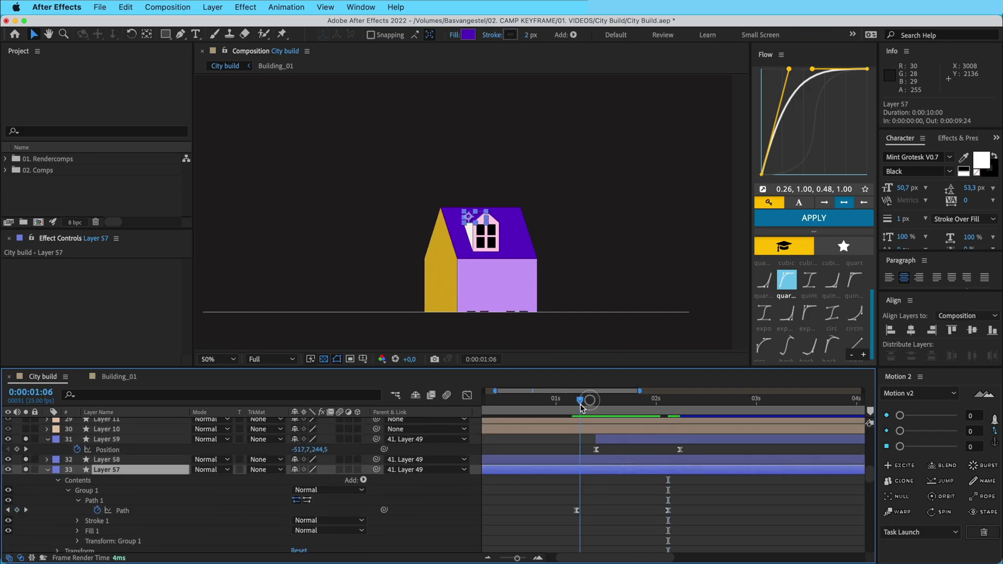
click(585, 441)
scroll(594, 446, up, 12)
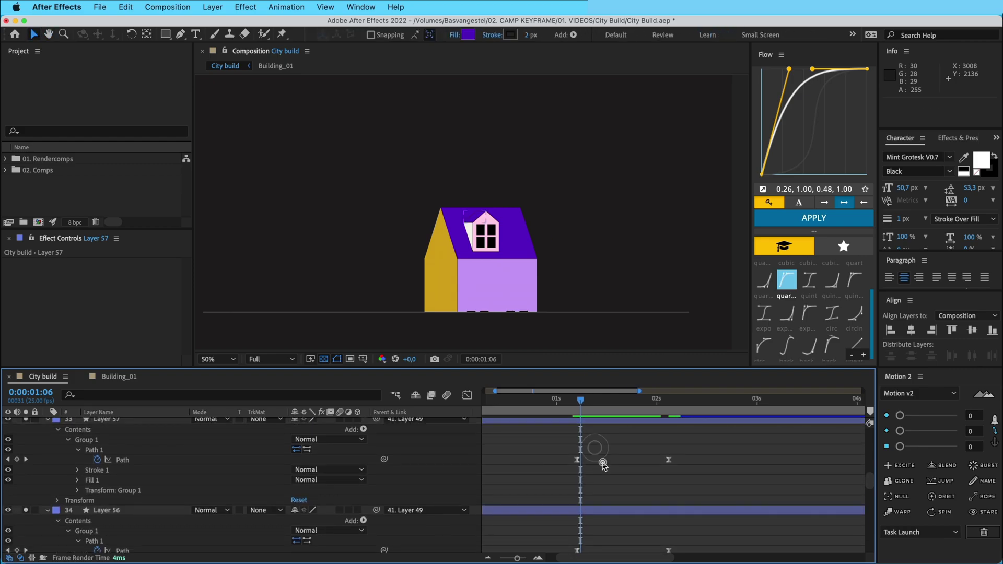
scroll(607, 456, down, 12)
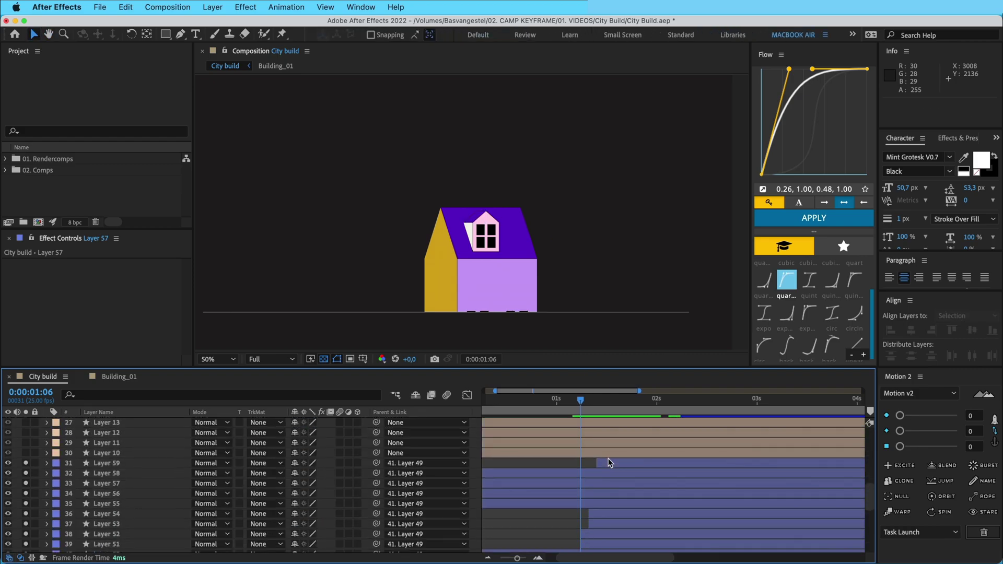
Step: Parent the dormer's window, roof and white side, Layers 58, 57 and 56, to its pink front, Layer 55
click(483, 234)
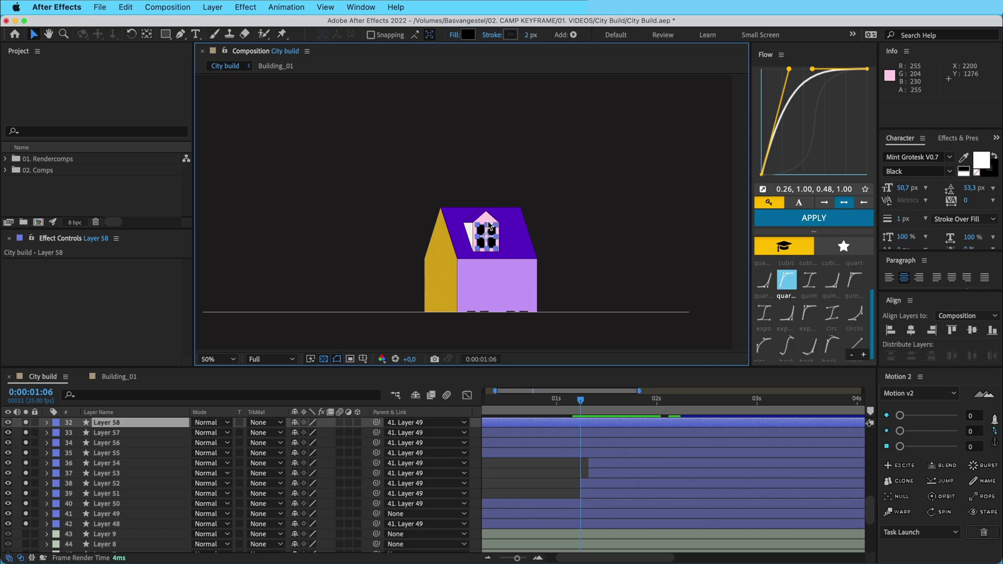
key(.)
click(479, 225)
shift+click(467, 247)
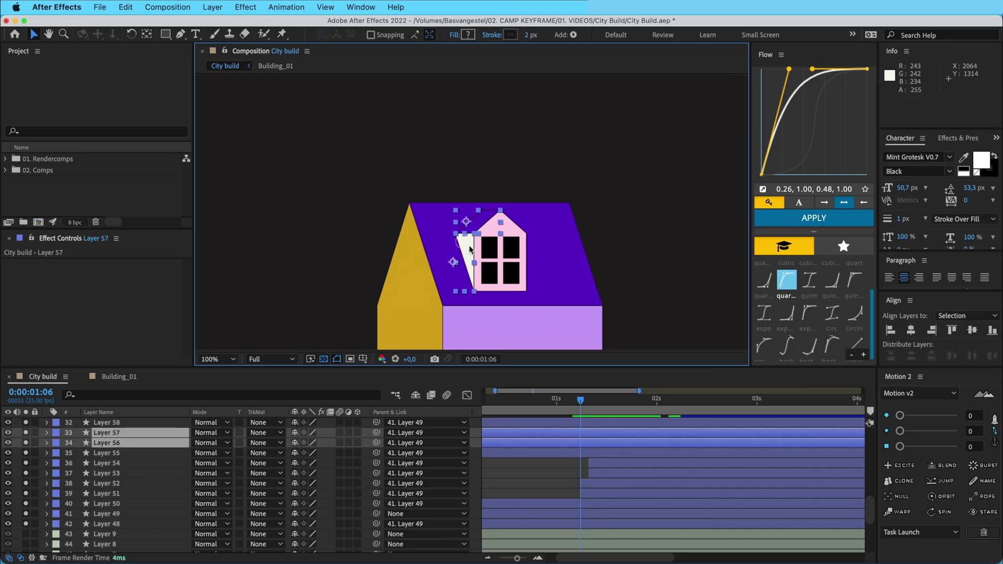
shift+click(517, 251)
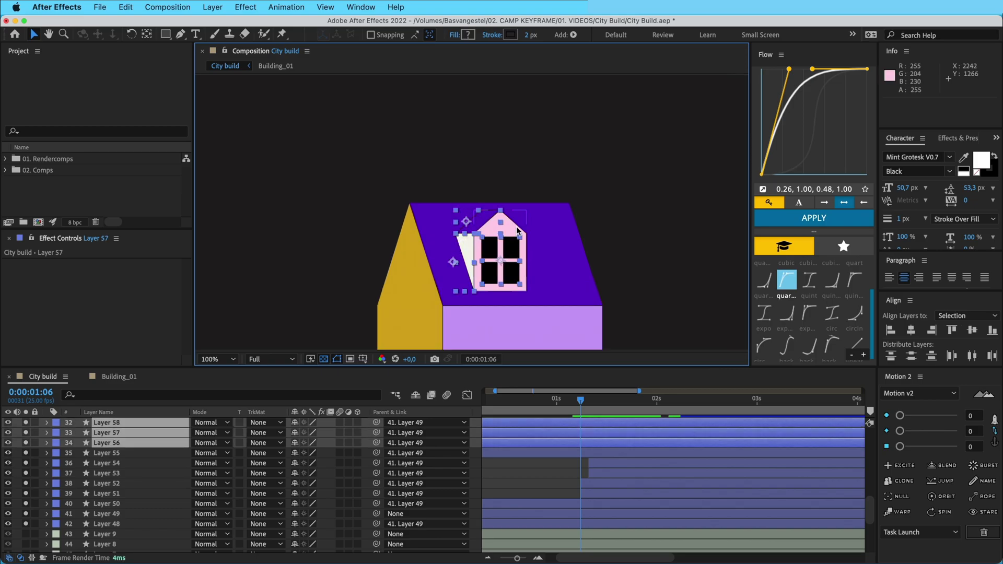
drag(376, 442, 120, 452)
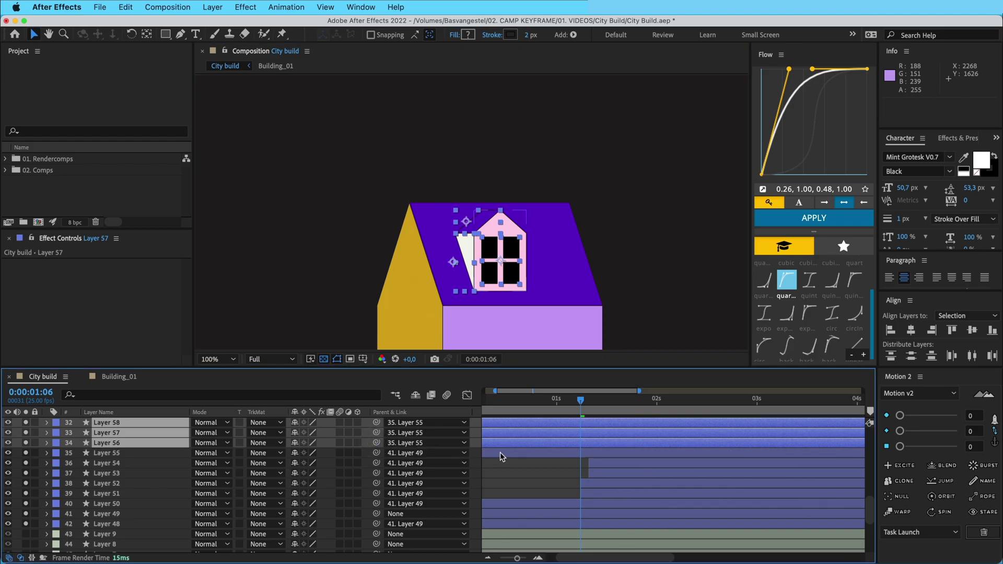
Step: Undo a test move of the dormer and set a Position keyframe on its pink front, Layer 55, at 0:00:01:06
click(528, 454)
drag(516, 280, 551, 269)
key(super+z)
key(p)
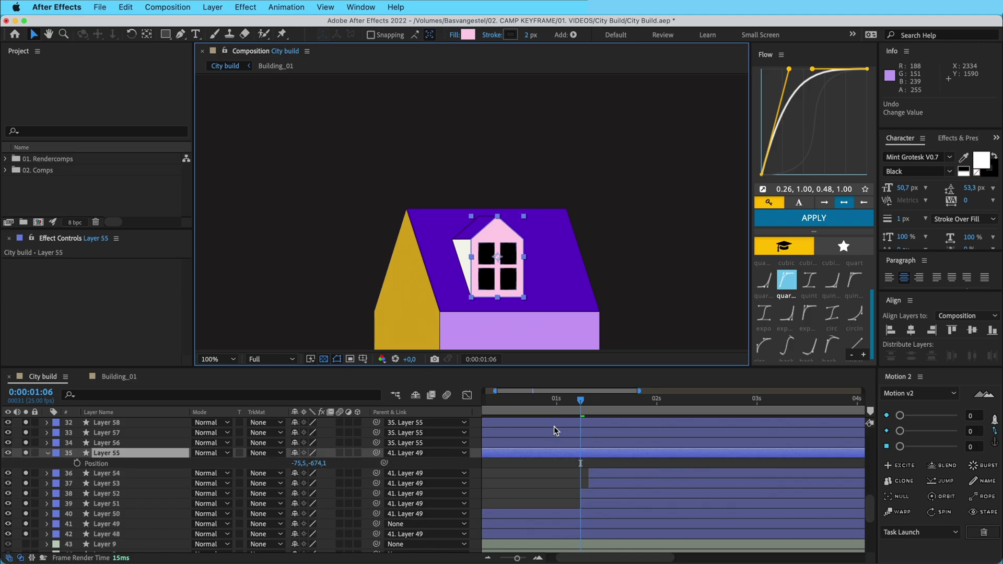
click(77, 463)
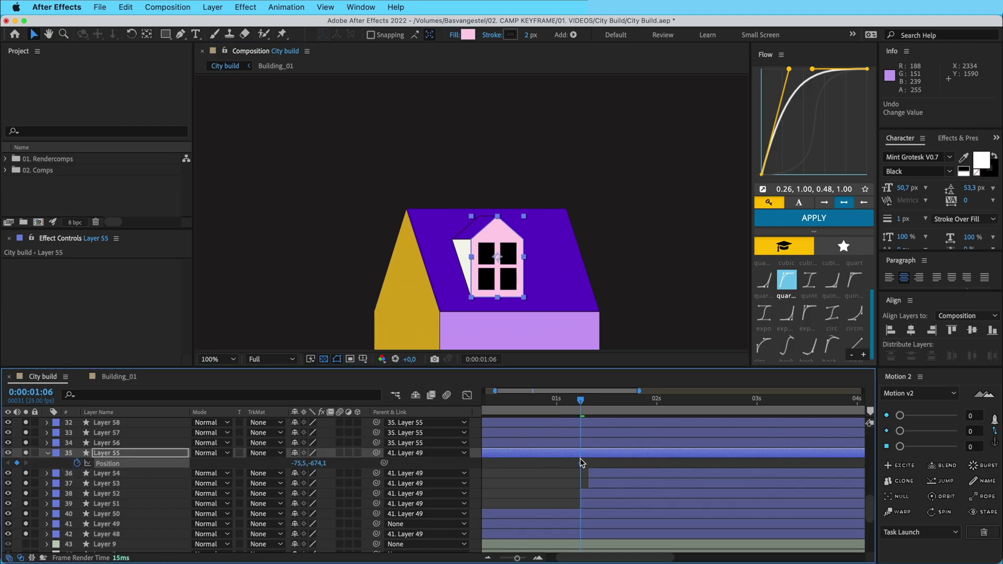
Step: Move Layer 55's Position keyframe to 0:00:02:02 and shift the dormer right to -35,5, -674,1 there
mouse_move(634, 466)
mouse_down()
mouse_move(606, 465)
mouse_move(630, 465)
mouse_up()
drag(501, 238, 513, 238)
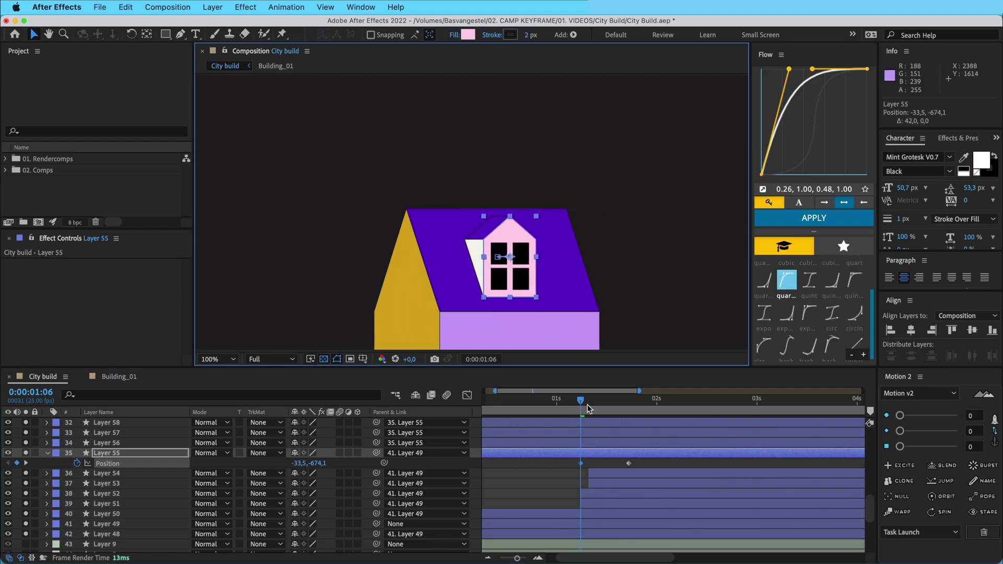
key(Delete)
drag(623, 397, 665, 401)
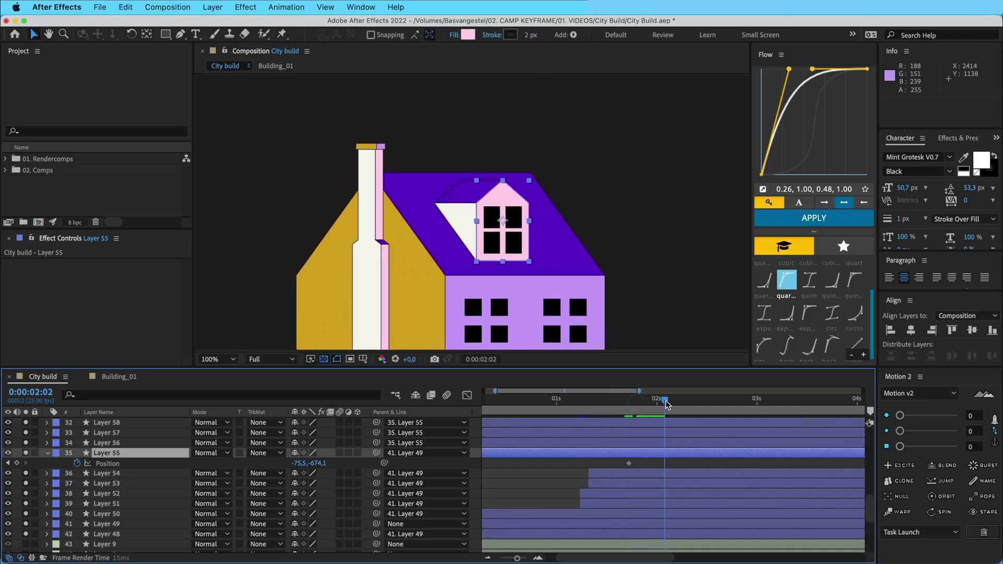
click(629, 463)
drag(507, 191, 520, 193)
Step: Give Layer 55 a starting Position of -141,5, -674,1 at 0:00:01:05 and apply the Flow curve to both Position keyframes
drag(645, 401, 584, 402)
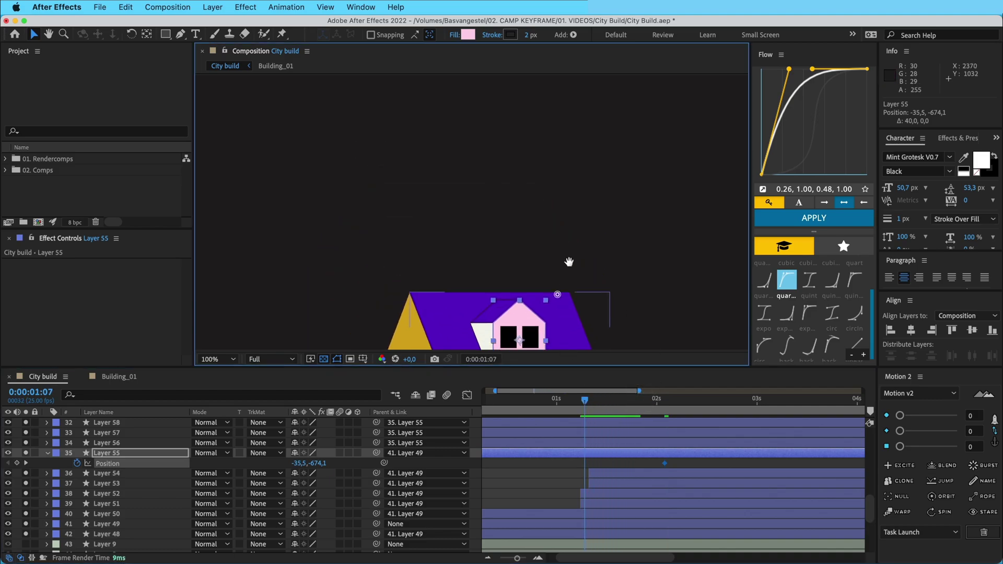
drag(546, 215, 514, 216)
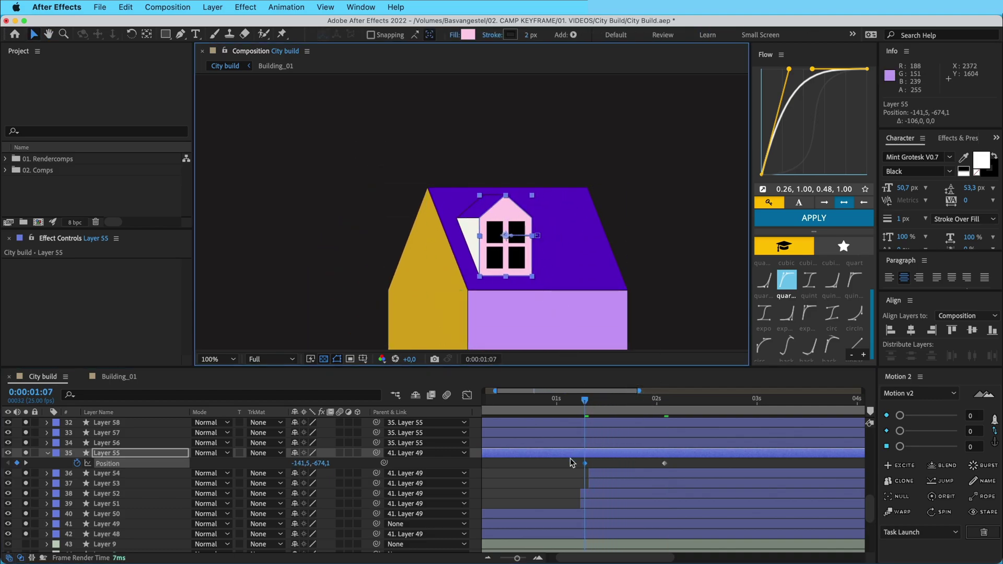
drag(584, 463, 577, 464)
drag(557, 459, 693, 471)
click(800, 219)
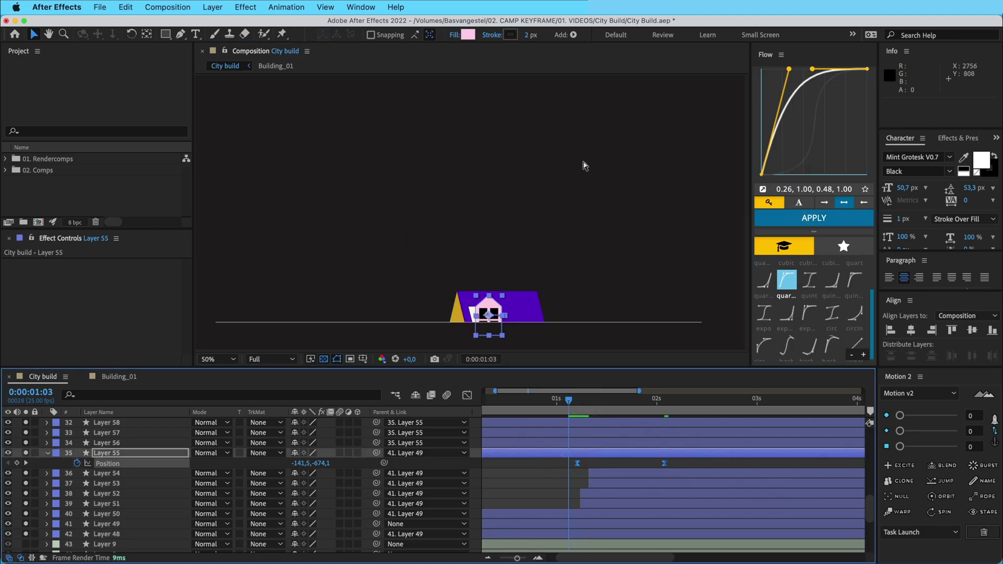
Step: Preview the house build from 0:00:01:03 and examine the dormer's sideways slide from 0:00:01:05
key(space)
key(space)
drag(622, 398, 567, 403)
key(space)
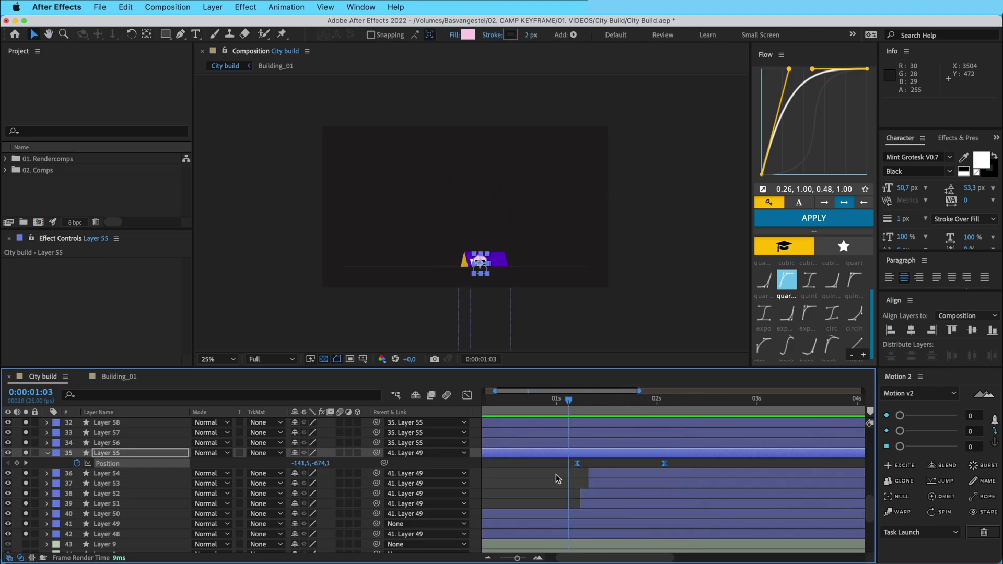
click(552, 483)
key(space)
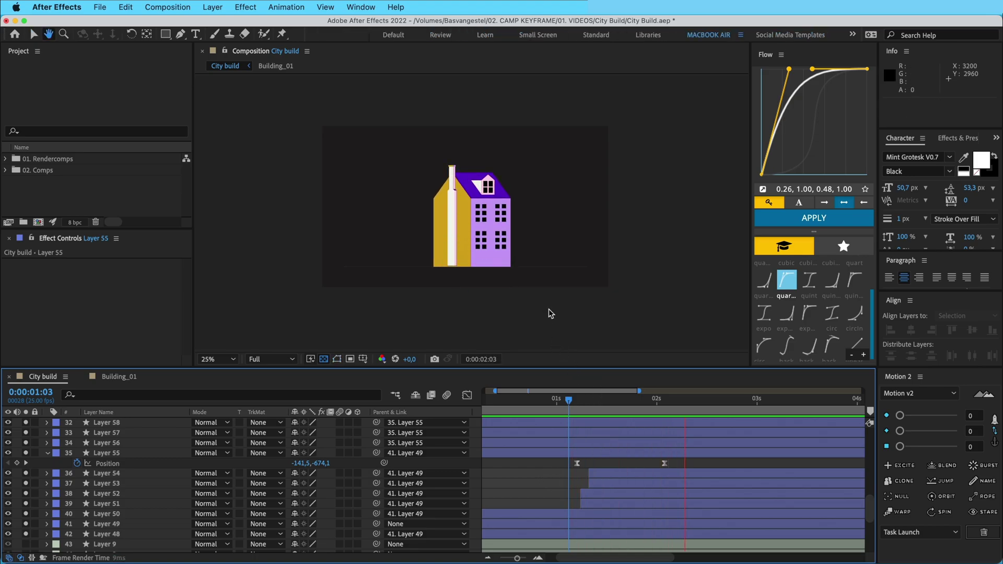
key(.)
mouse_move(574, 405)
mouse_down()
mouse_move(562, 407)
mouse_move(577, 404)
mouse_up()
key(space)
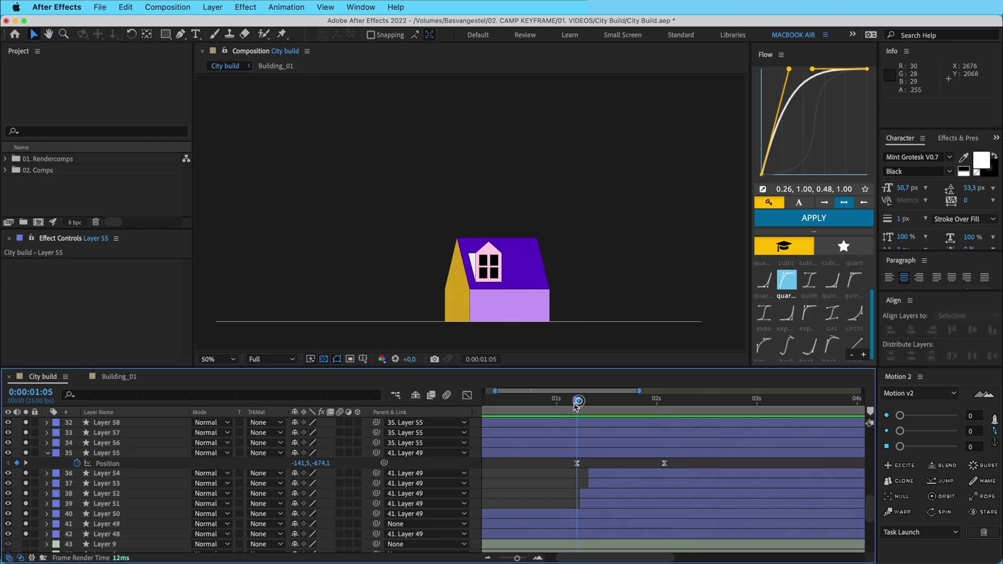
Step: Pre-compose the purple-roofed house's twelve layers, Layer 48 through Layer 59, into a new composition named Building_02
scroll(555, 471, left, 2)
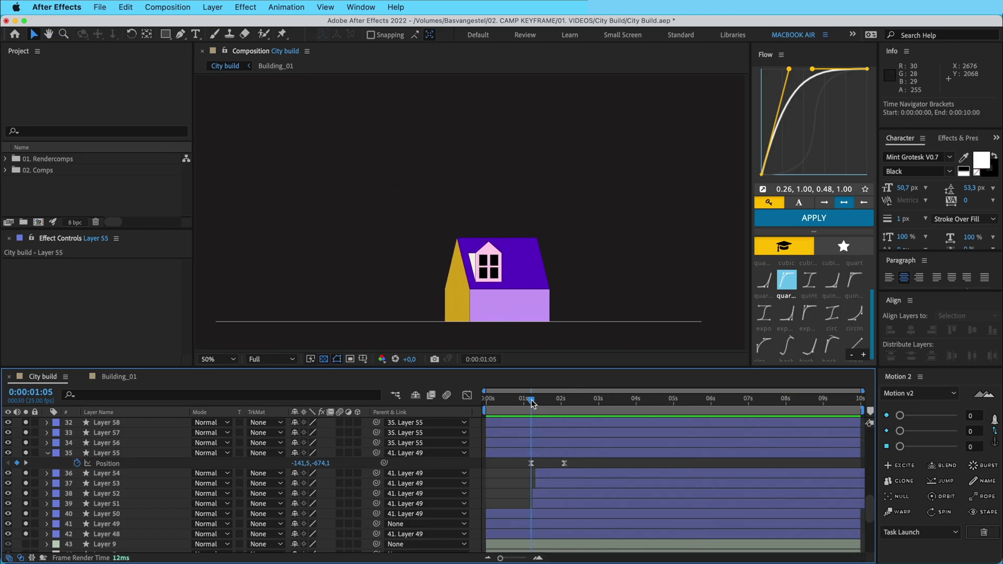
key(Home)
click(506, 456)
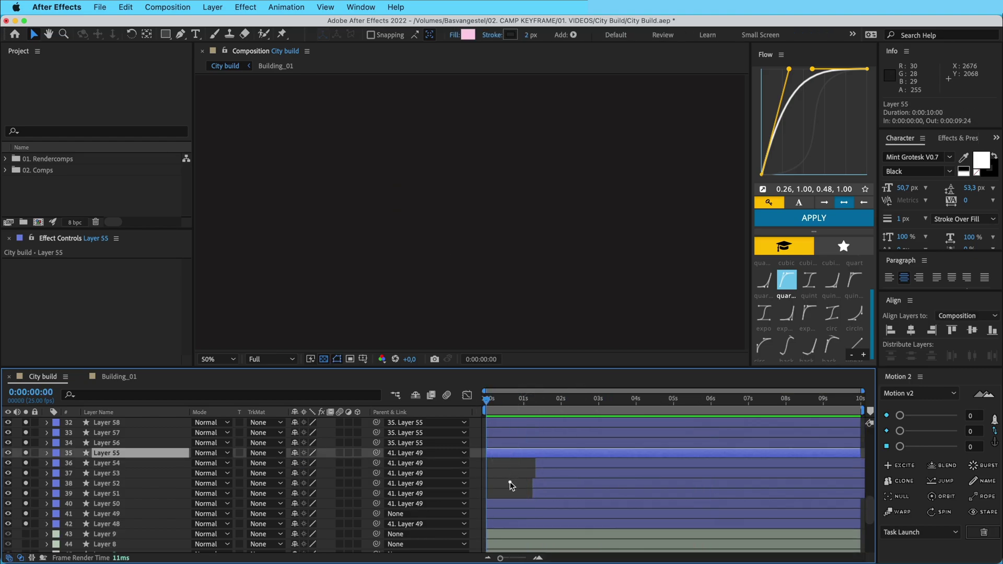
click(126, 524)
scroll(566, 446, up, 3)
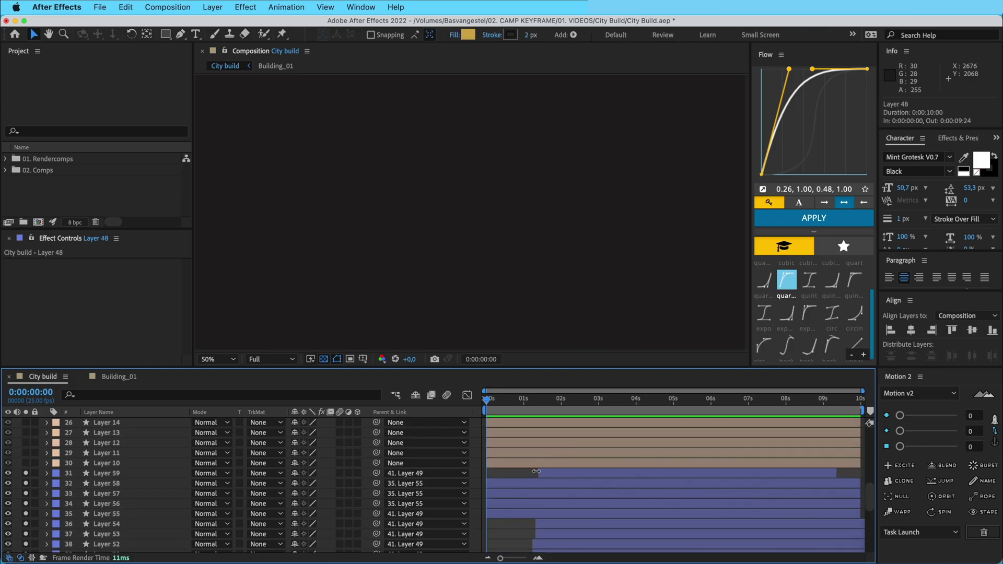
shift+click(548, 476)
drag(519, 406, 607, 406)
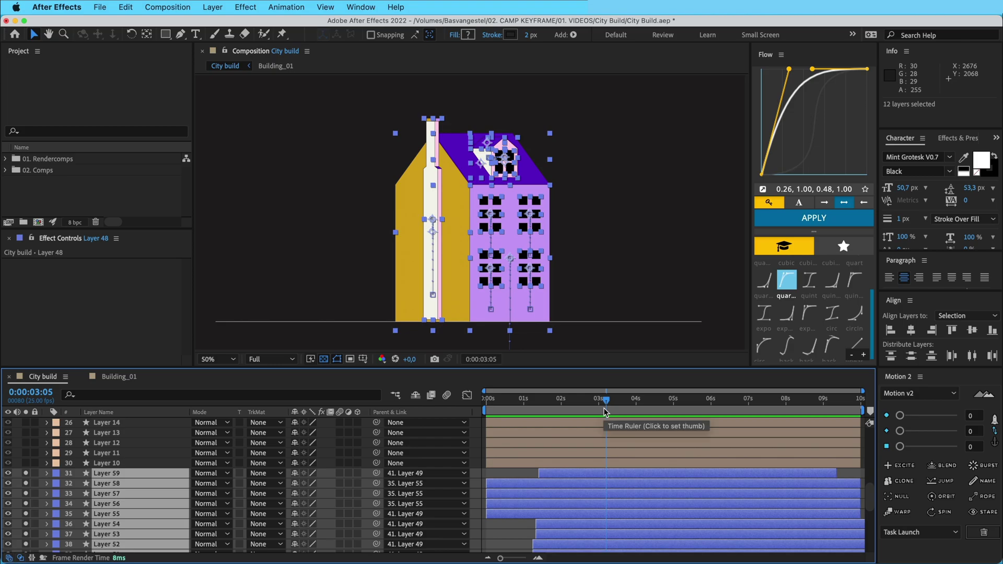
key(super+shift+c)
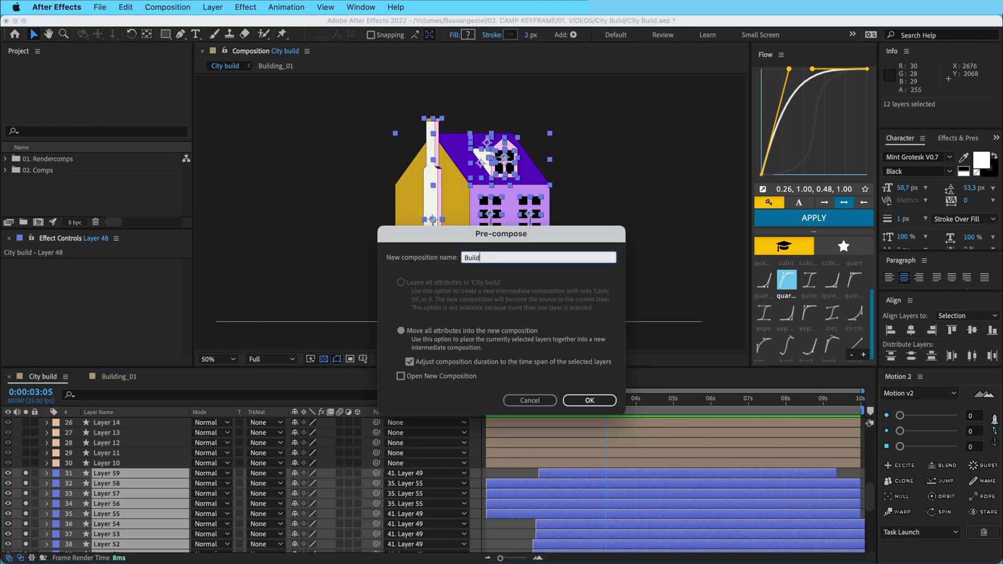
text(Building_02)
key(Return)
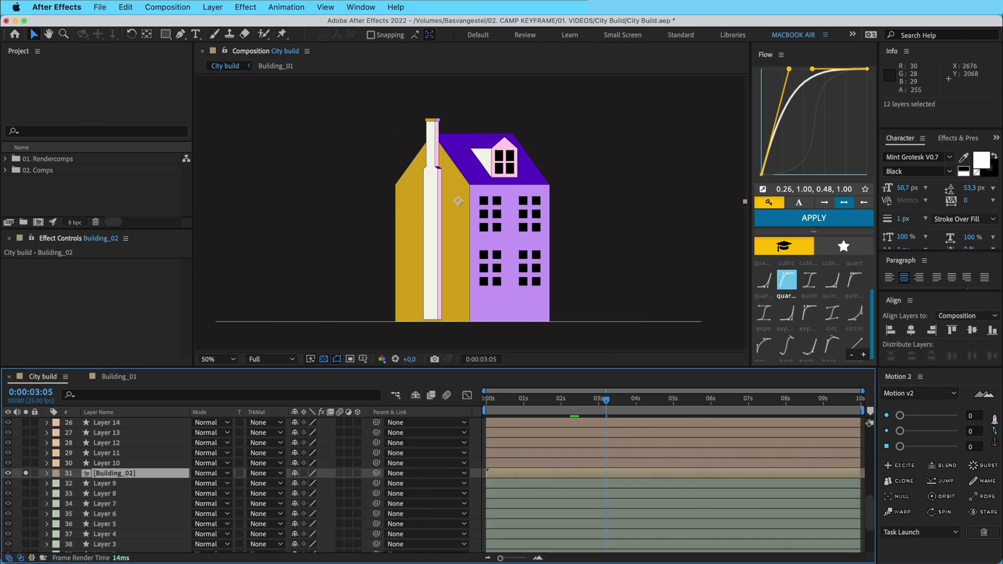
Step: Turn off Solo on Building_02, floor line, foreground and bg so the whole city is shown
click(27, 474)
scroll(27, 454, up, 10)
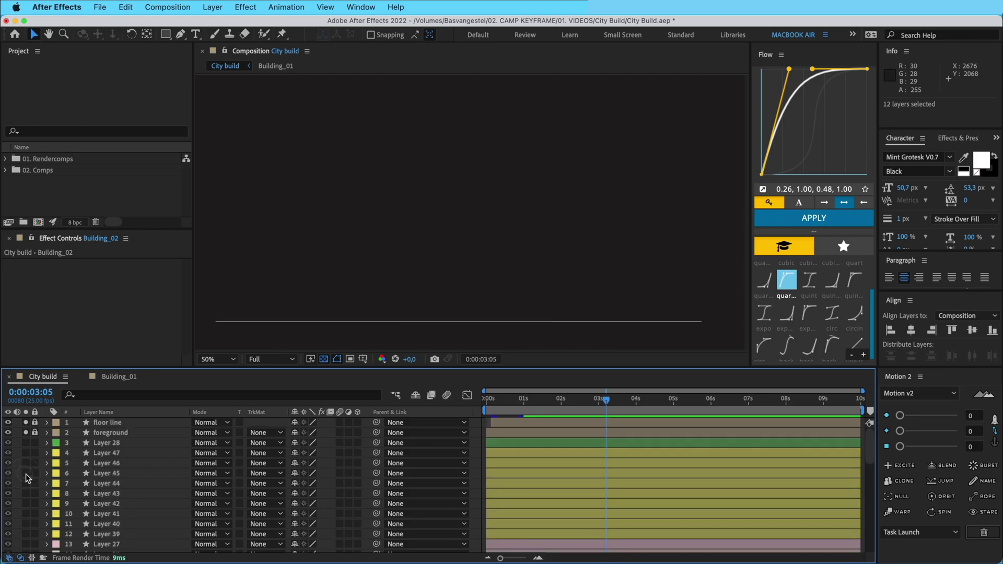
click(26, 424)
scroll(35, 449, down, 8)
scroll(50, 517, down, 3)
click(25, 548)
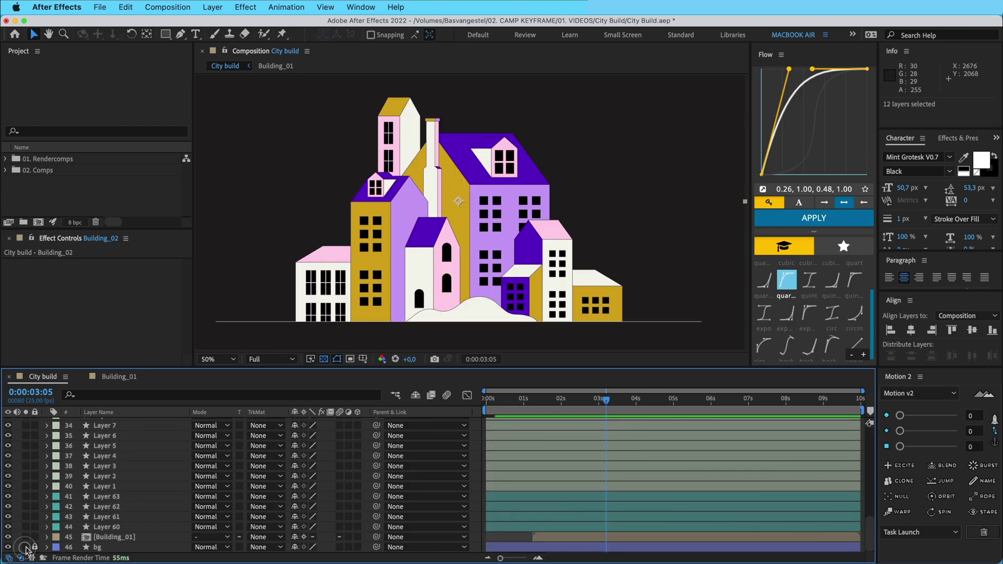
Step: Preview the full city build from the start and examine how the purple-roofed house rises among the other buildings
click(516, 409)
key(space)
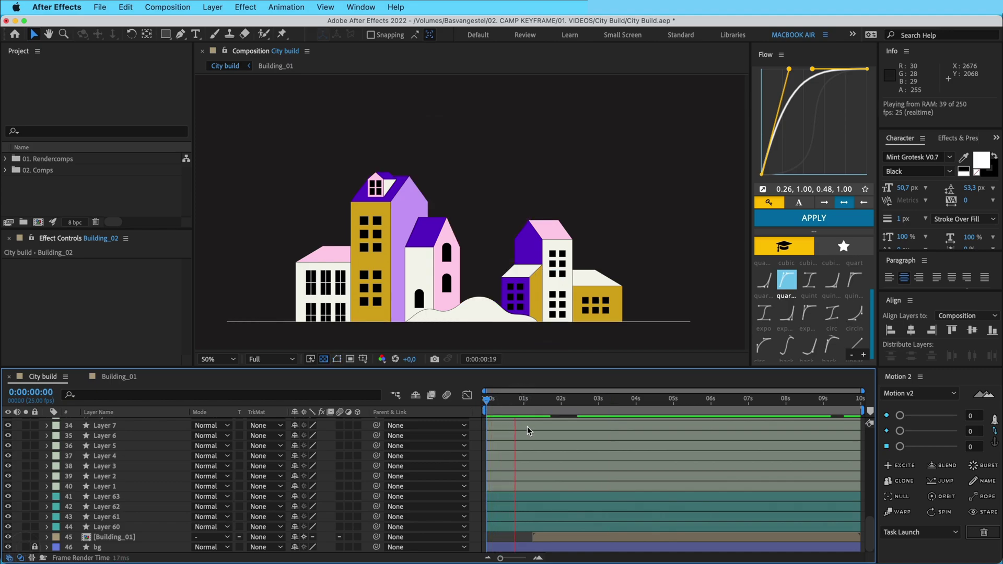
key(space)
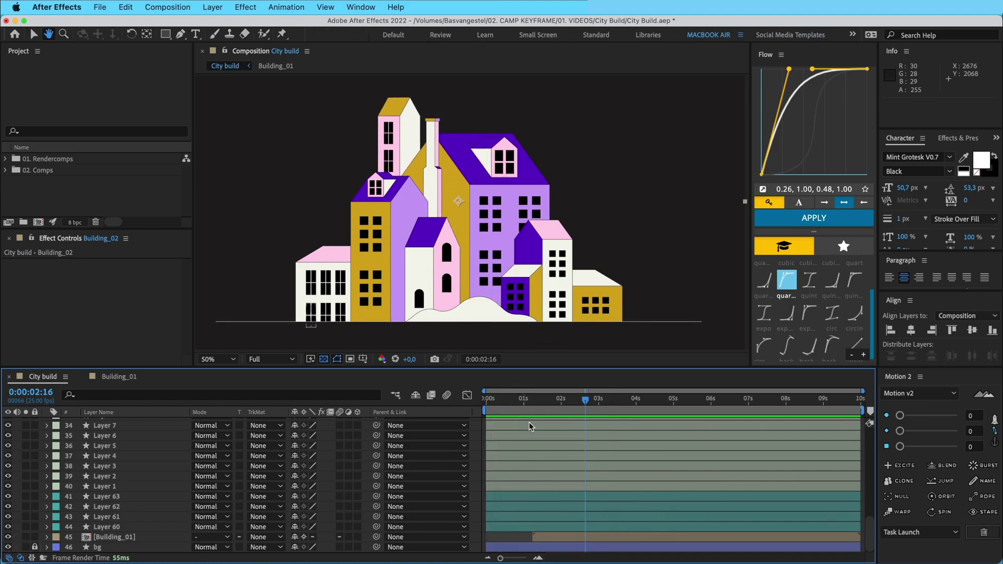
click(515, 532)
mouse_move(569, 406)
mouse_down()
mouse_move(523, 407)
mouse_move(621, 409)
mouse_move(525, 403)
mouse_move(557, 403)
mouse_up()
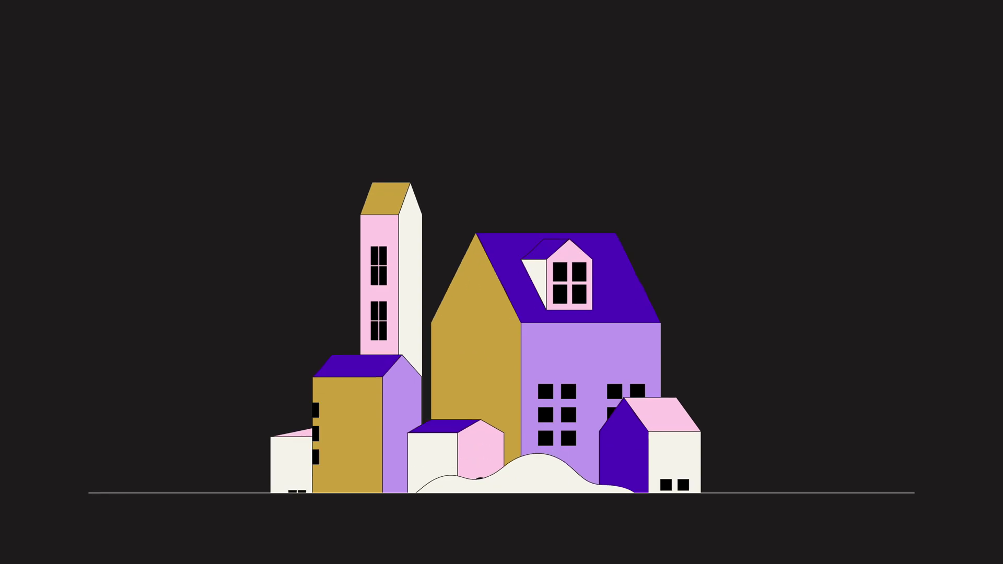